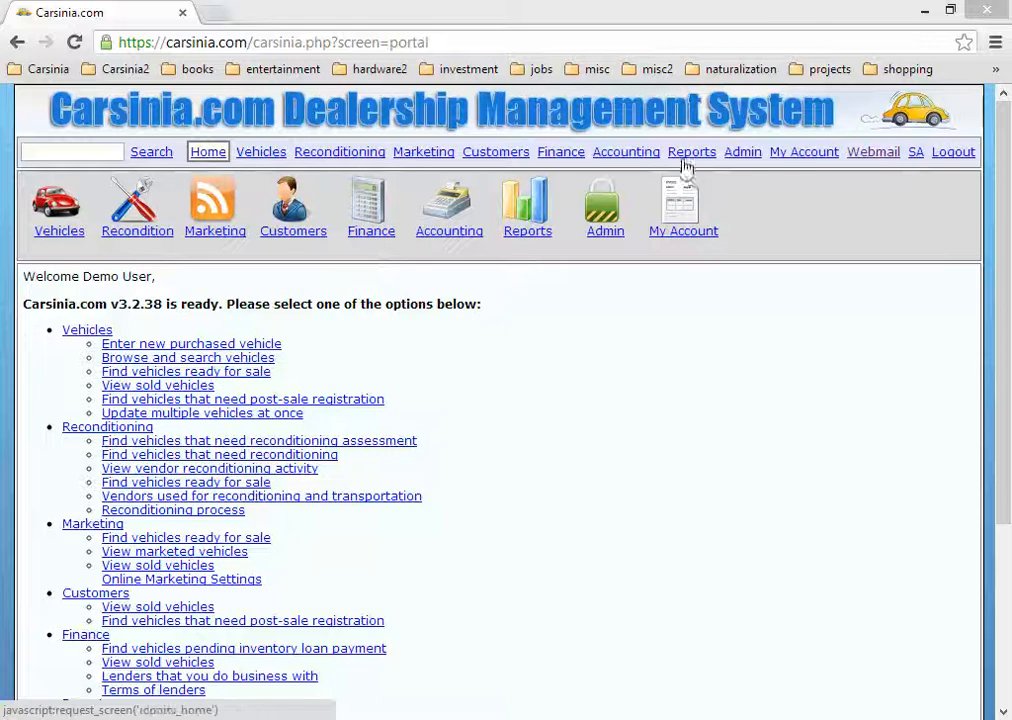
Step: Go to Admin, via Home, and open the Emails list of carsiniademo.com accounts
click(737, 154)
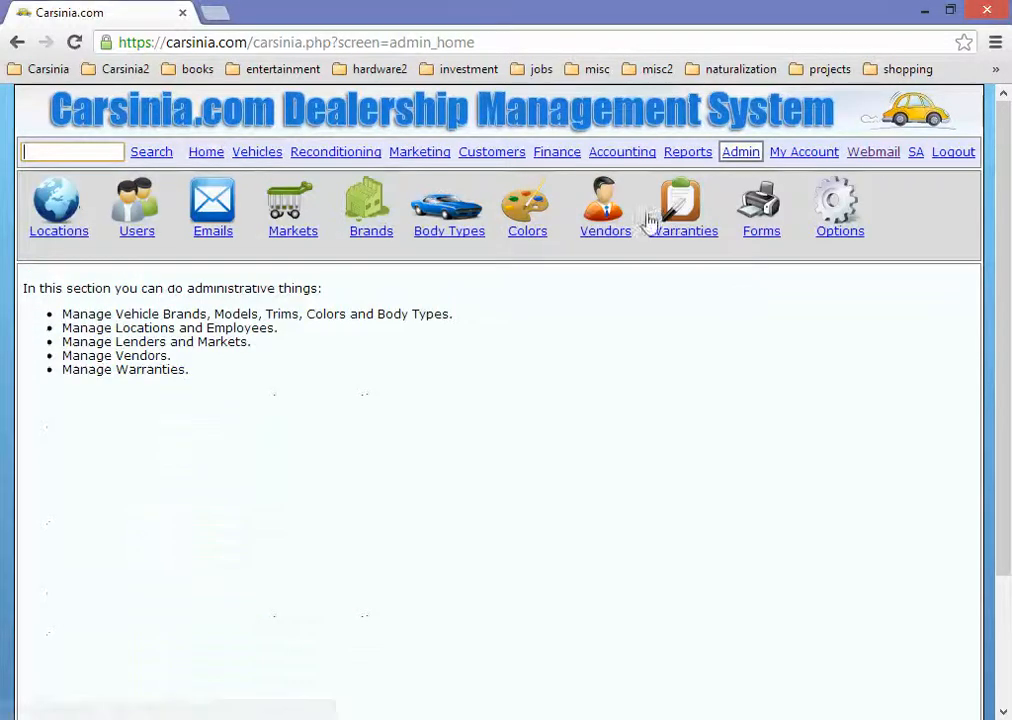
click(206, 152)
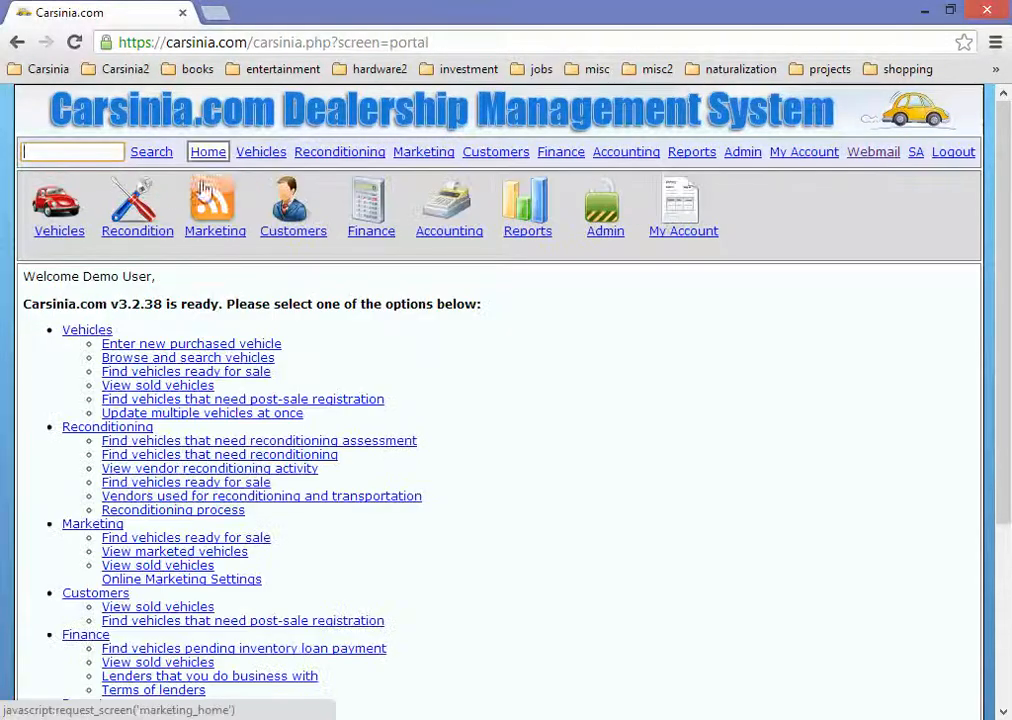
click(741, 153)
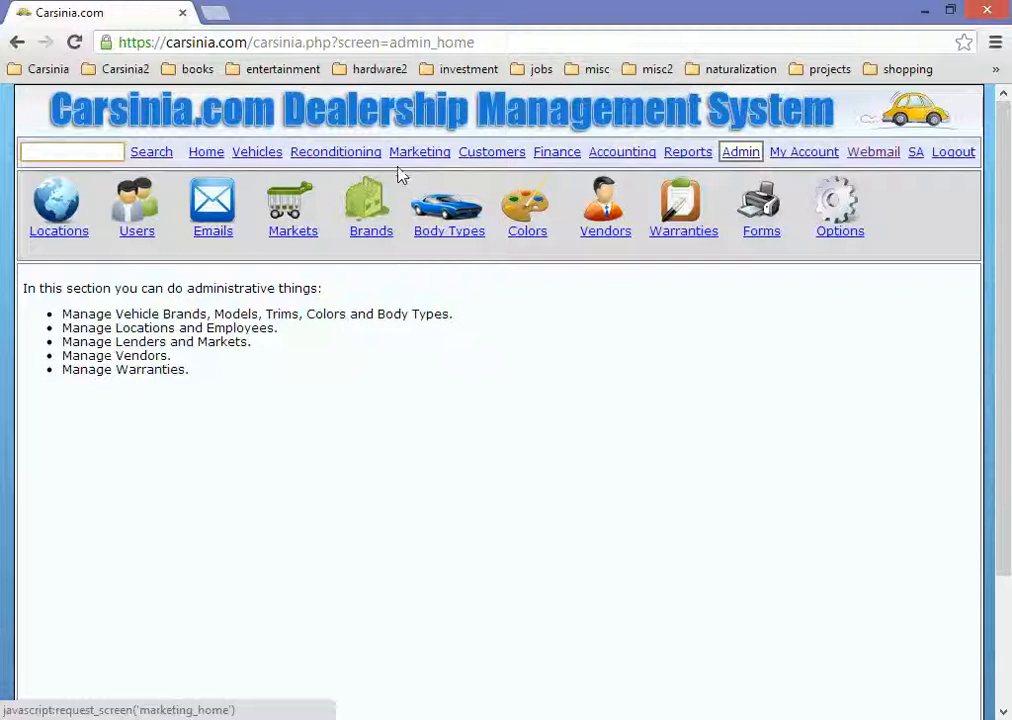
click(214, 240)
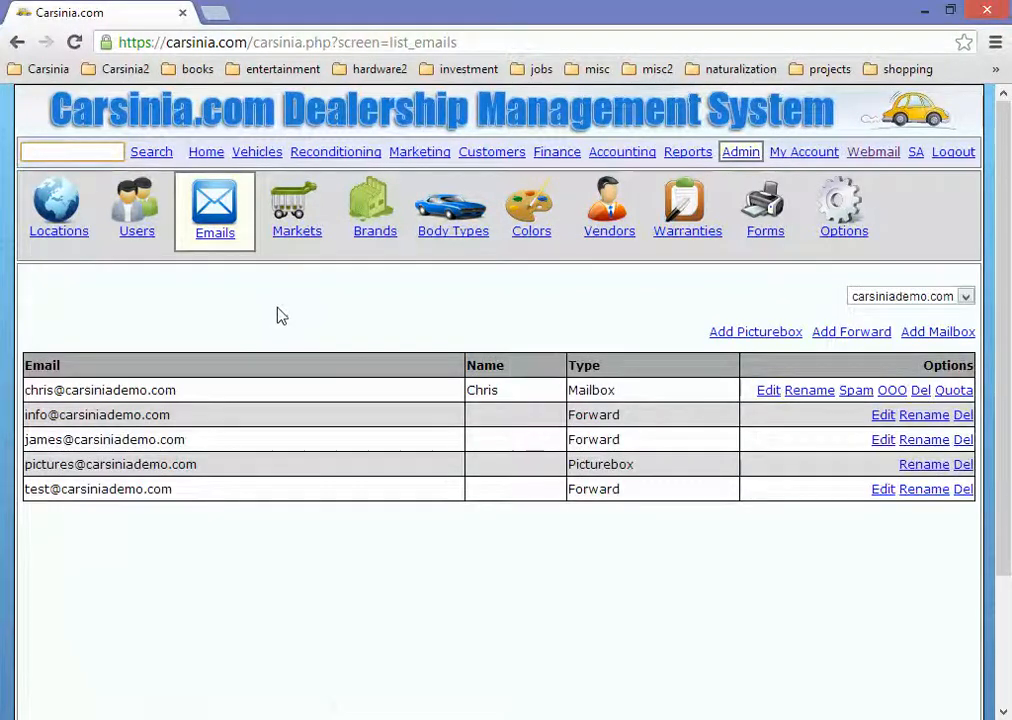
click(148, 232)
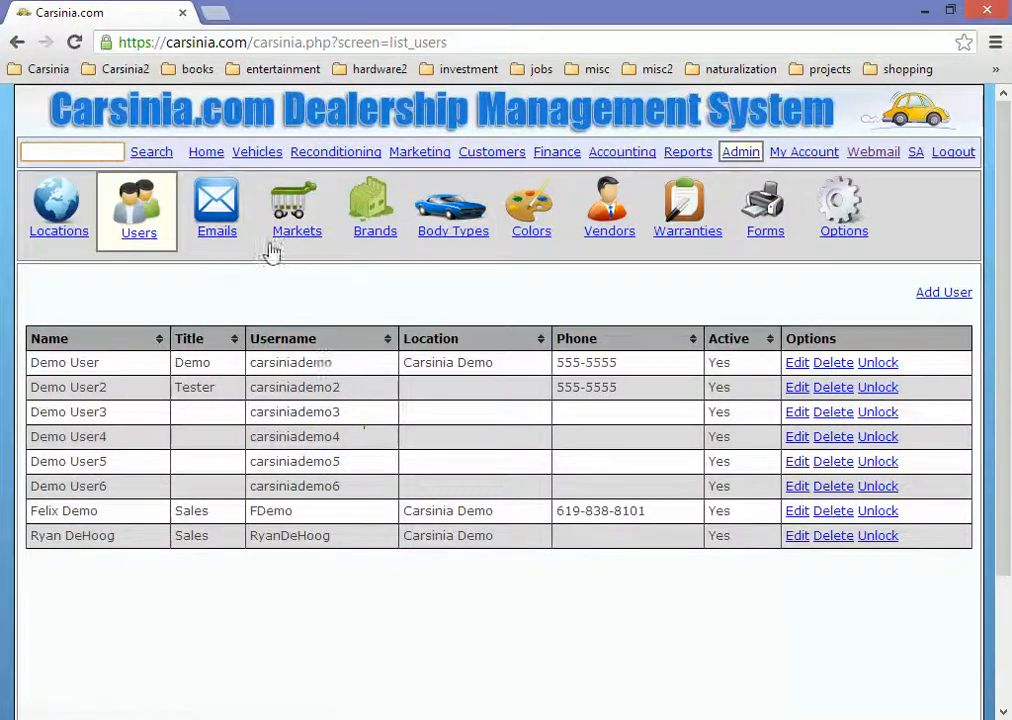
click(215, 230)
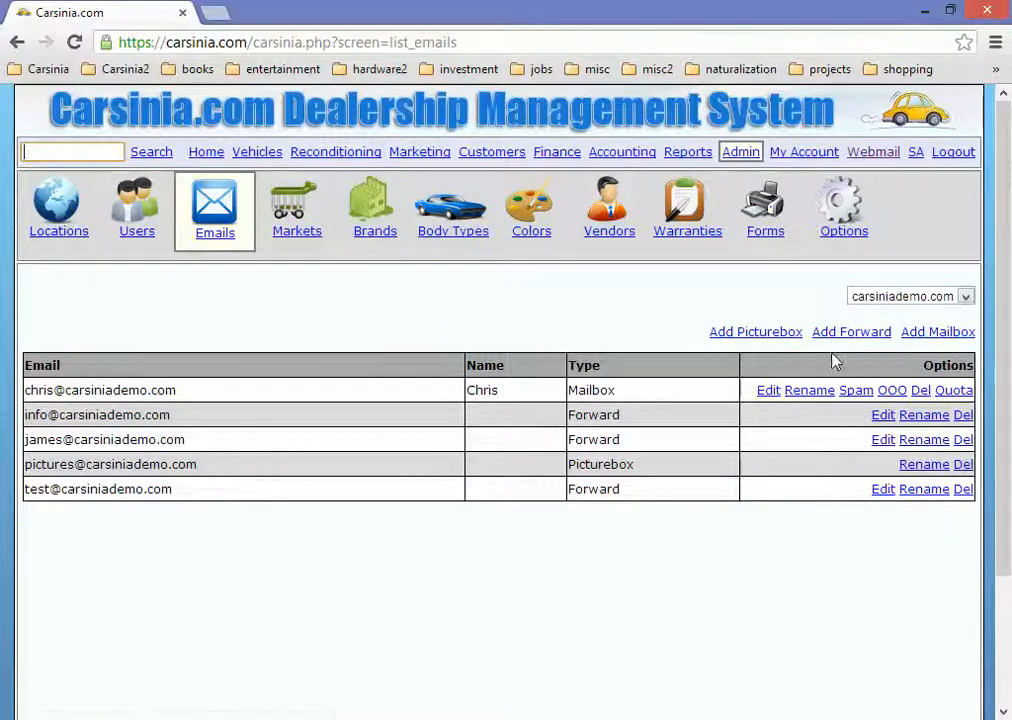
Step: Add a carsiniademo.com mailbox with the user's name, a password and the user's display name
click(947, 333)
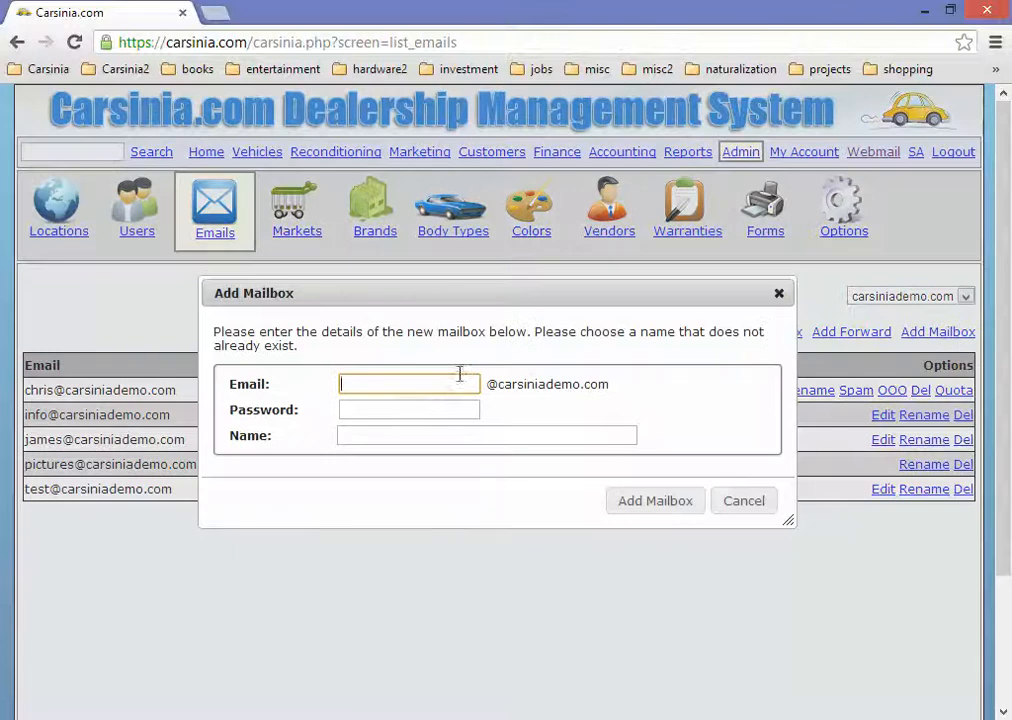
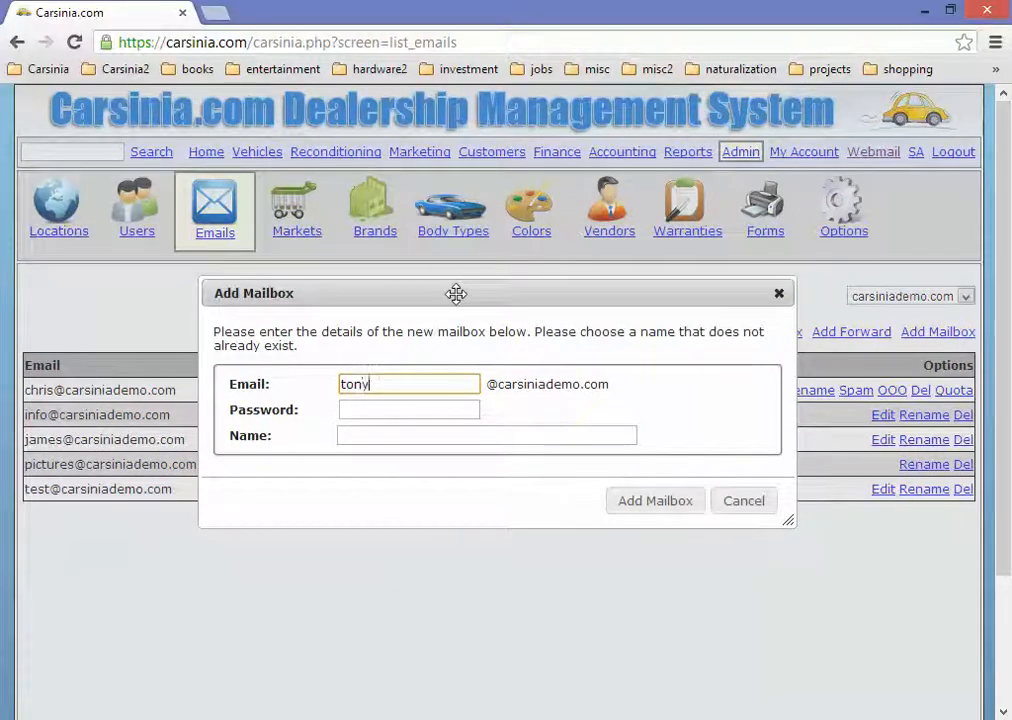
key(Tab)
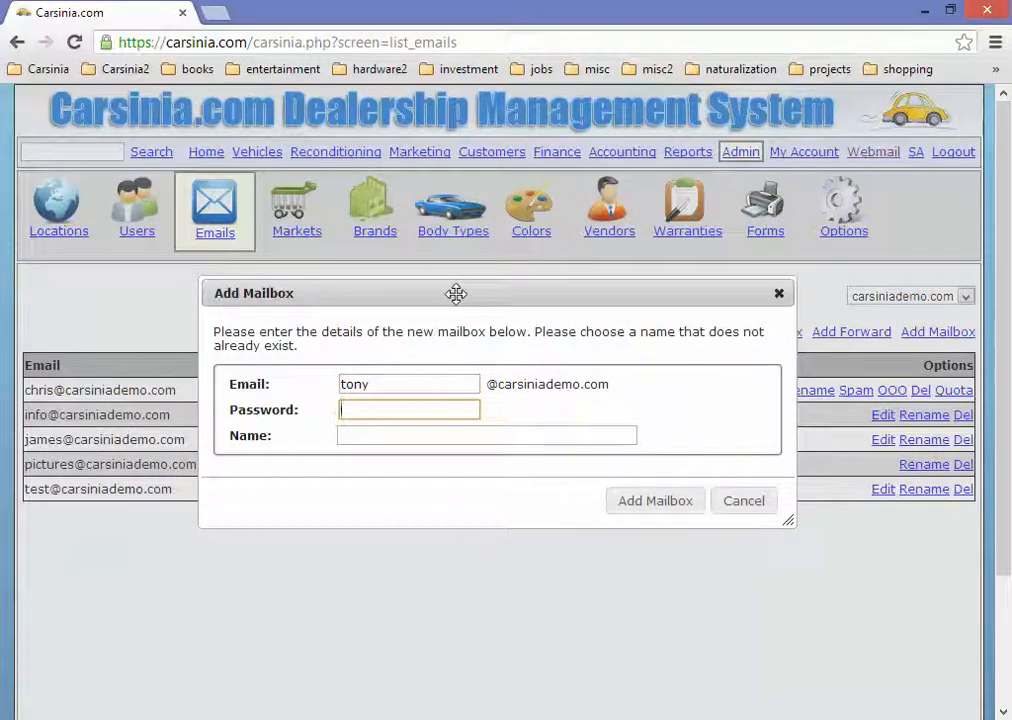
text(•••)
key(BackSpace)
key(BackSpace)
key(BackSpace)
key(BackSpace)
text(••••••••)
key(Tab)
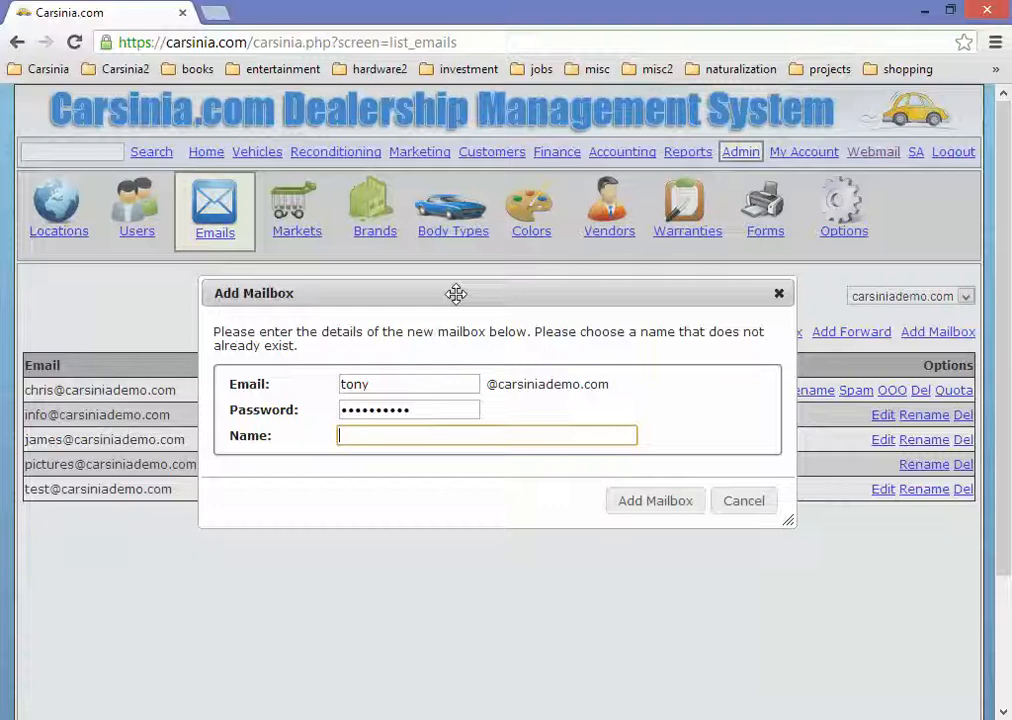
click(666, 506)
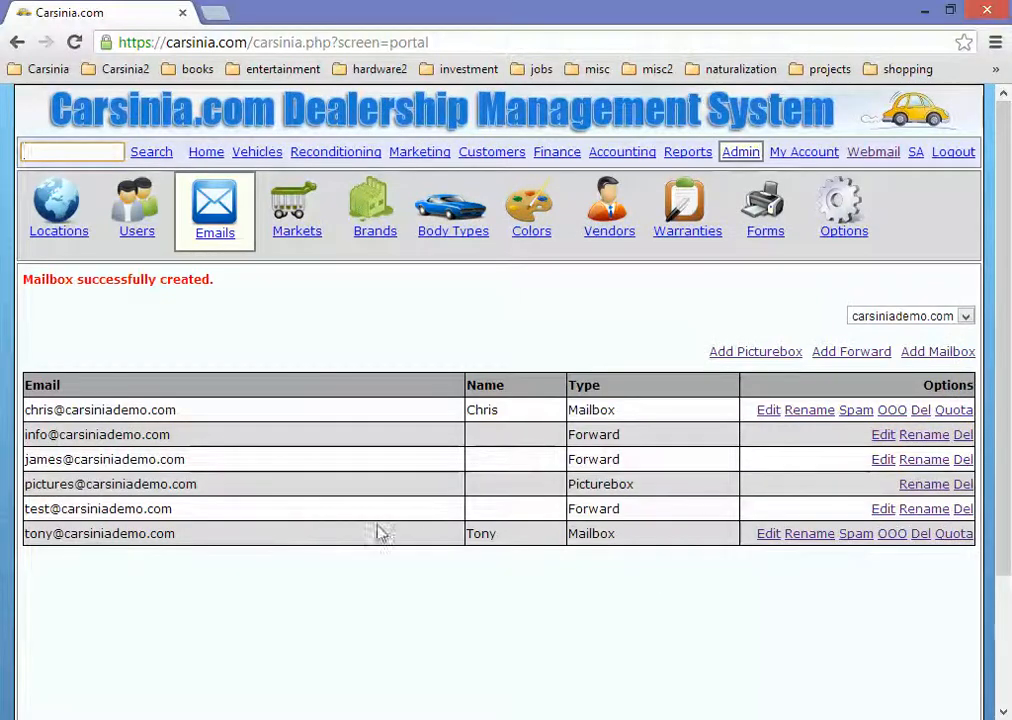
drag(176, 536, 22, 537)
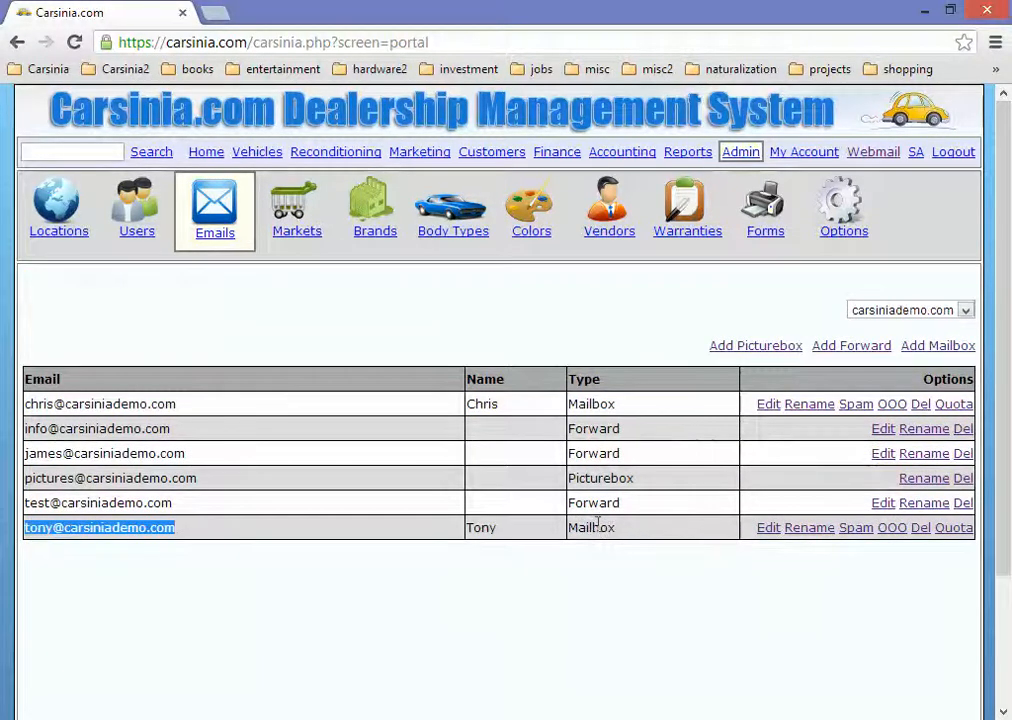
click(768, 530)
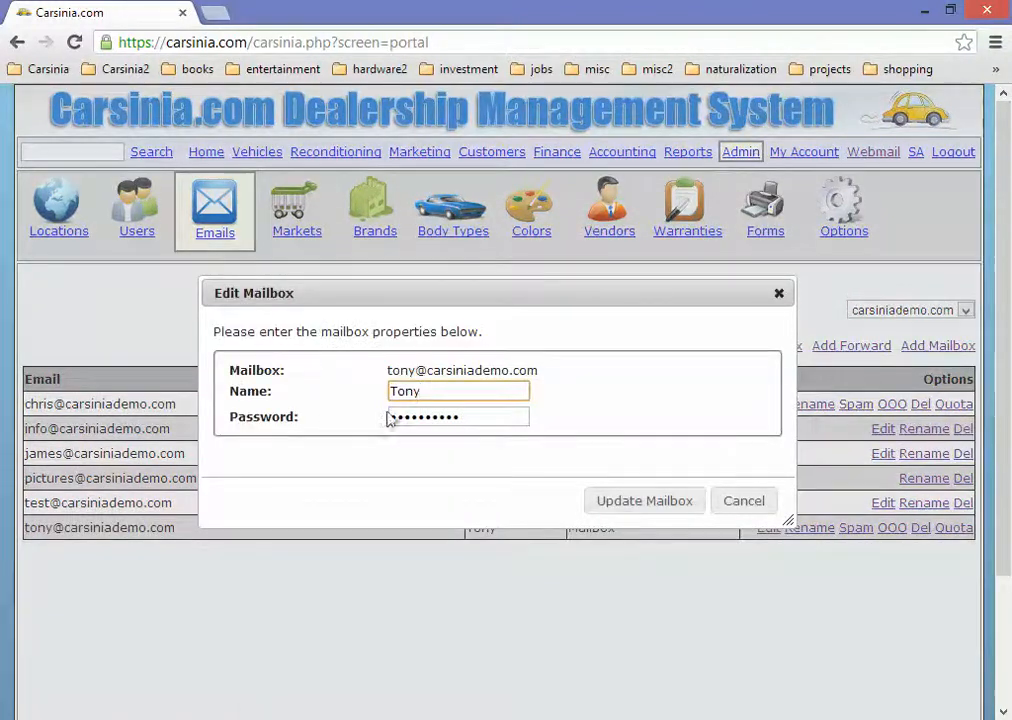
click(740, 503)
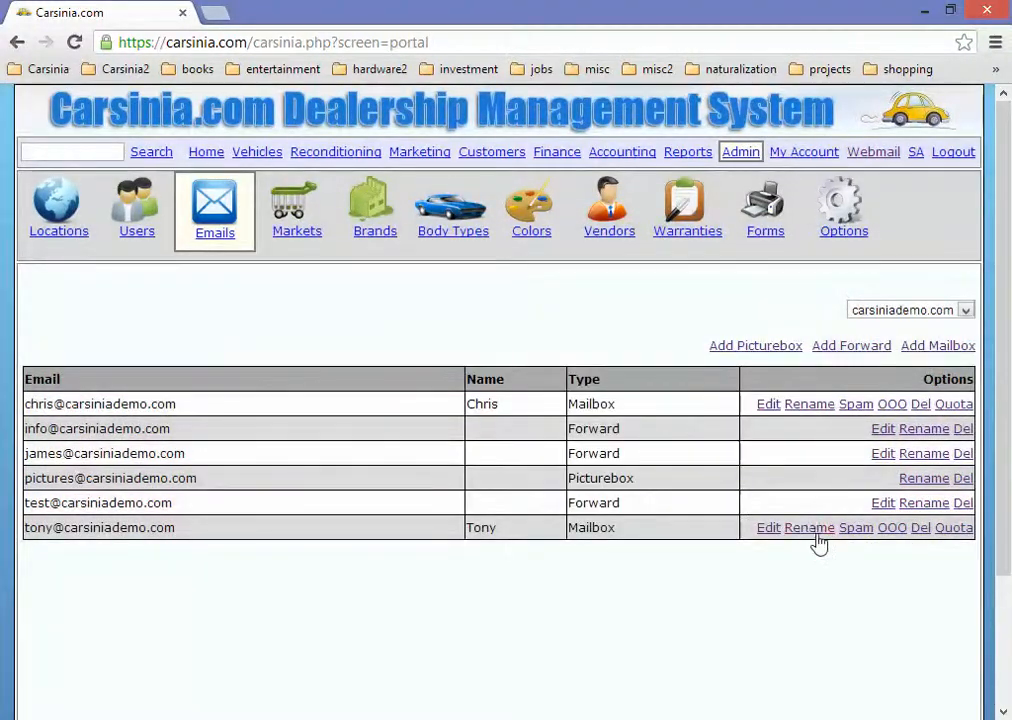
click(816, 538)
click(413, 436)
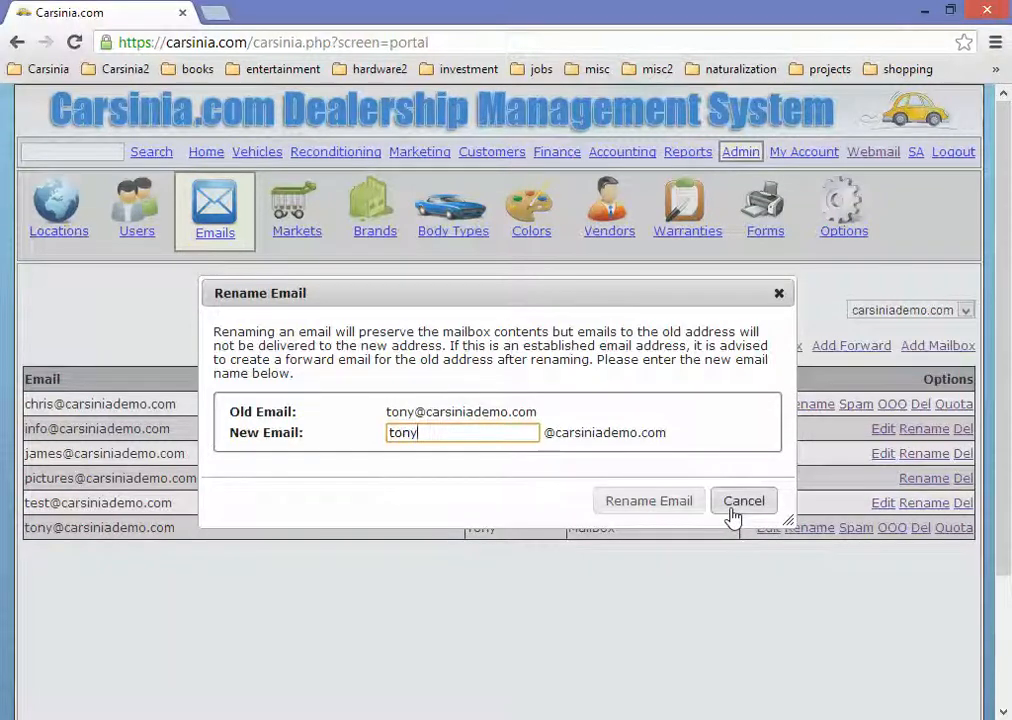
click(741, 503)
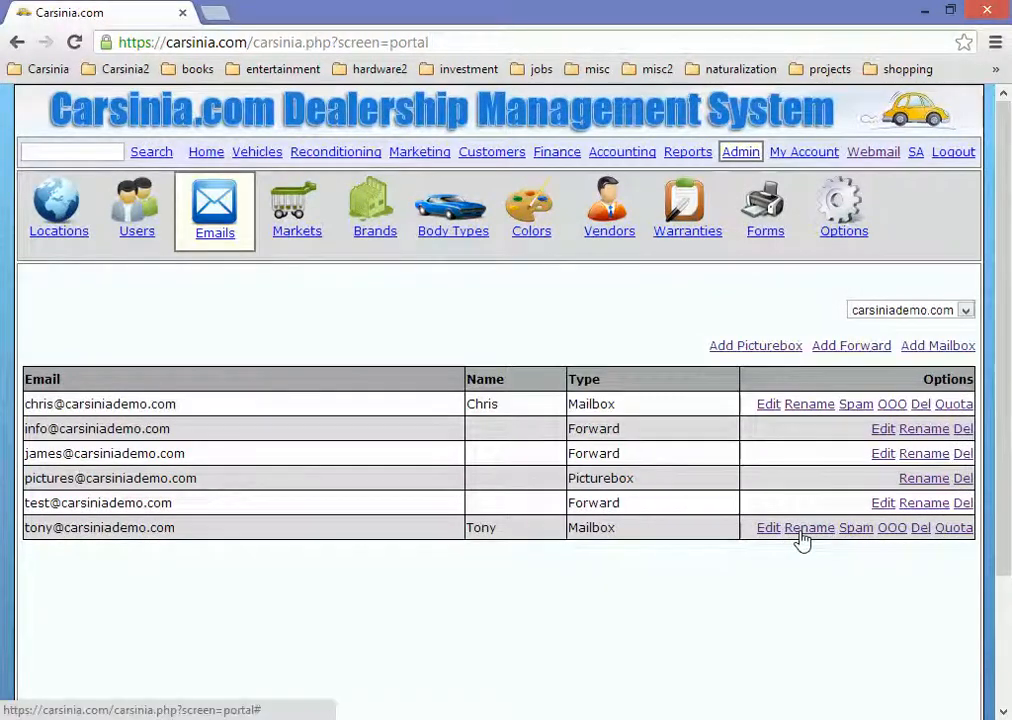
click(856, 528)
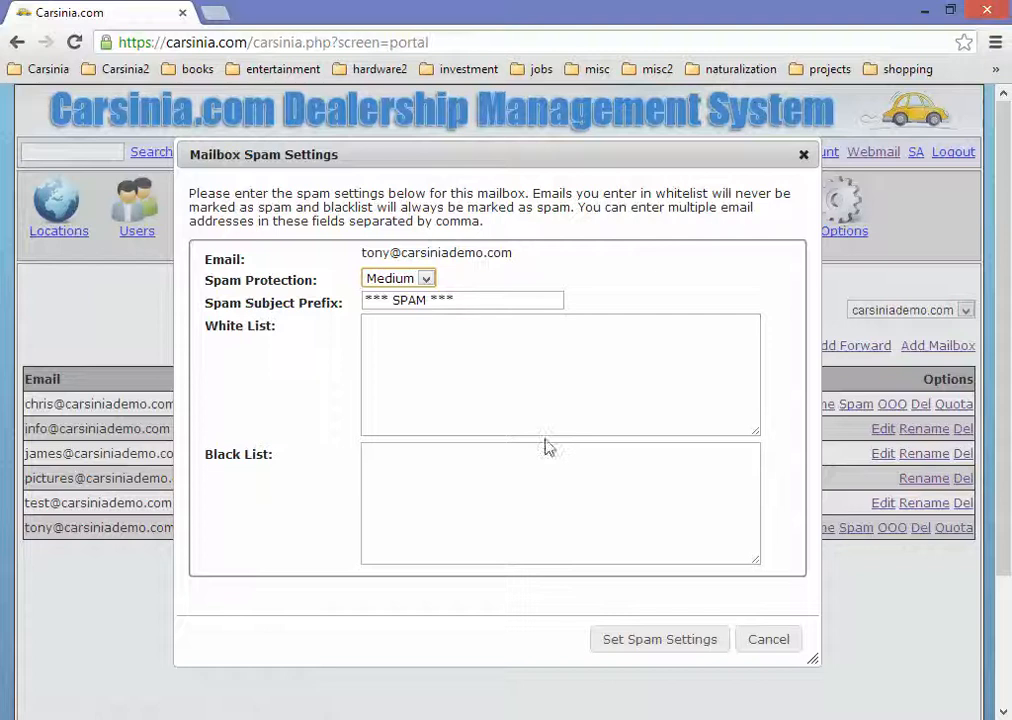
click(427, 280)
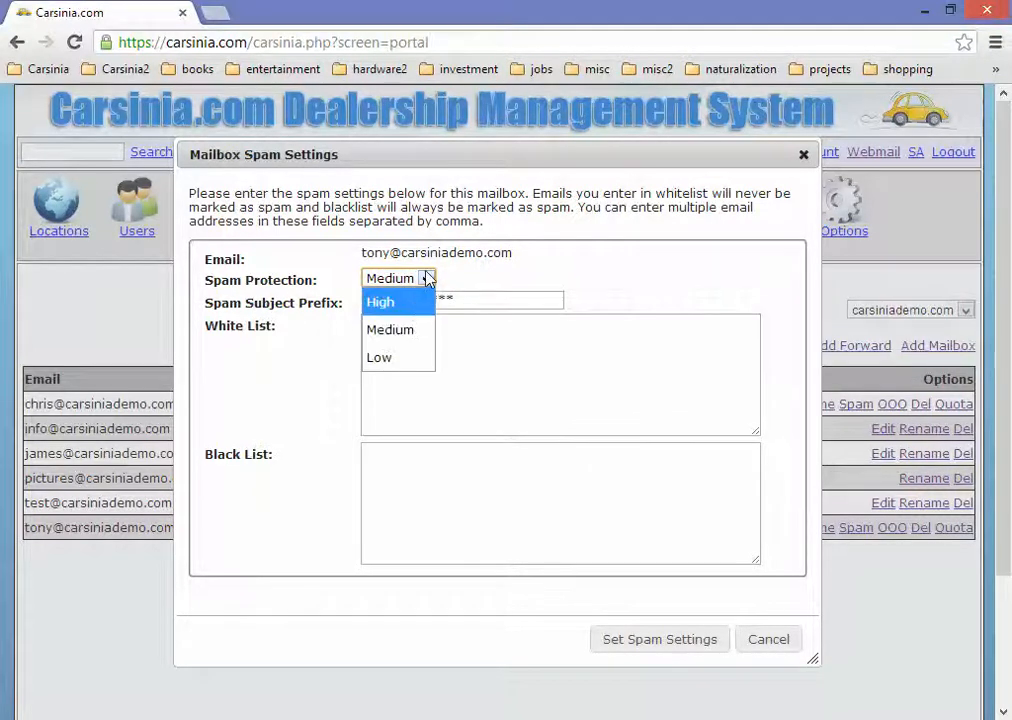
click(427, 280)
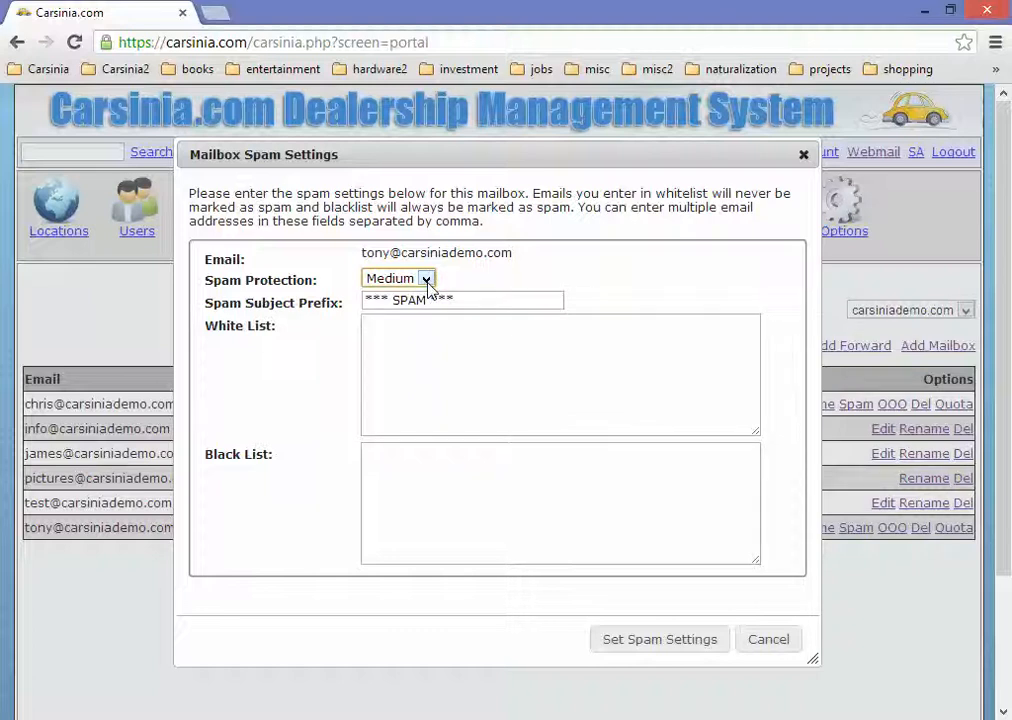
click(427, 282)
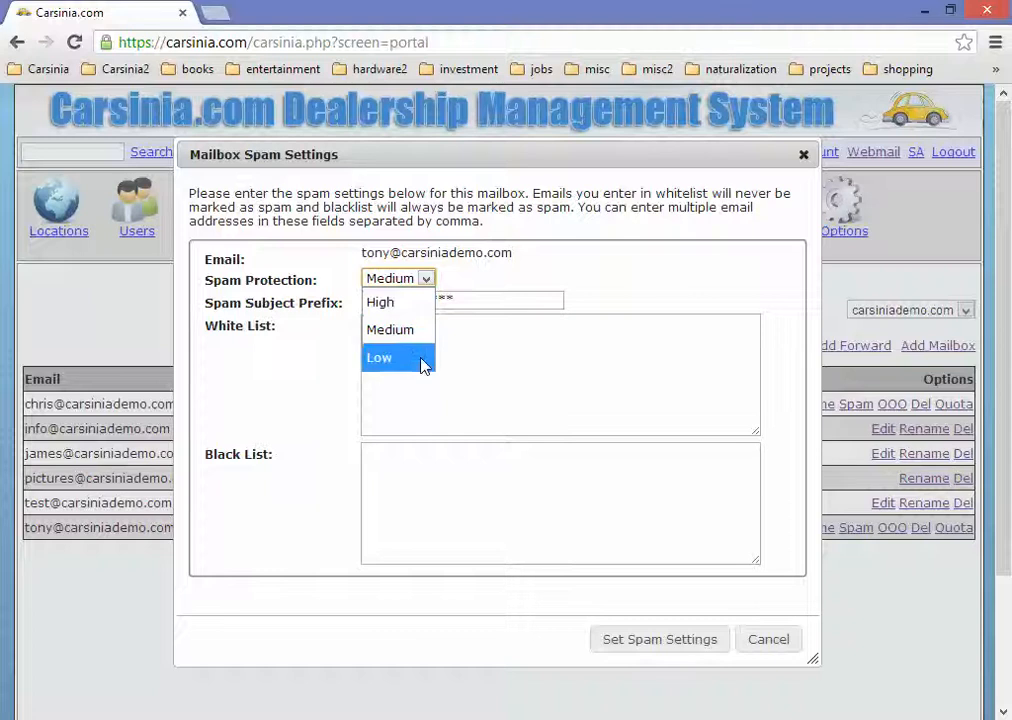
click(427, 281)
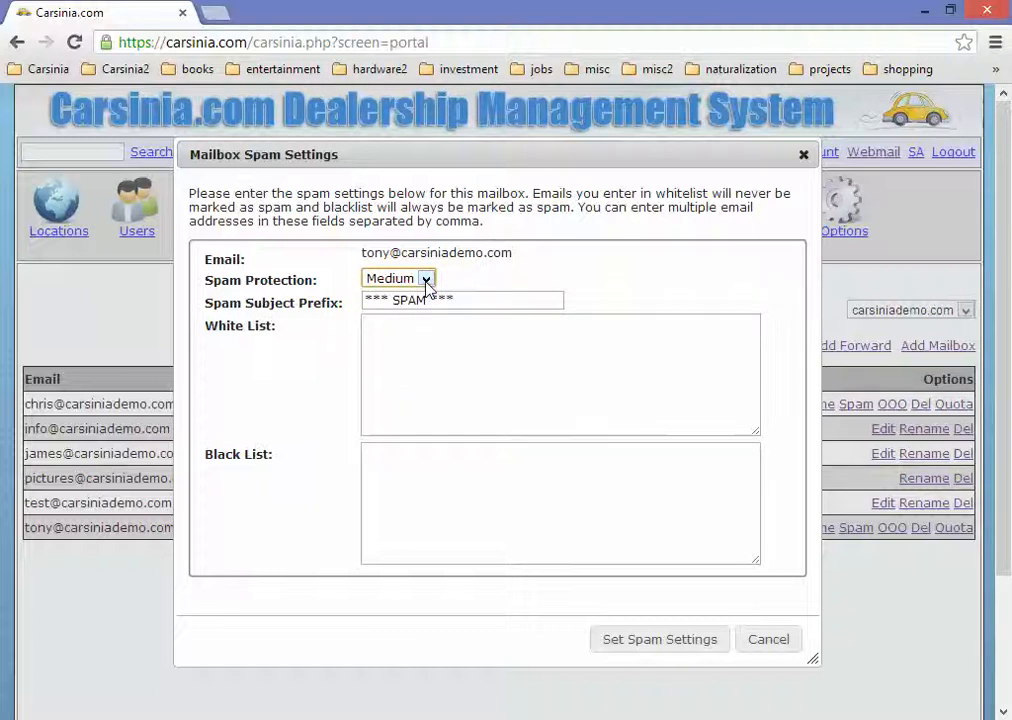
click(427, 281)
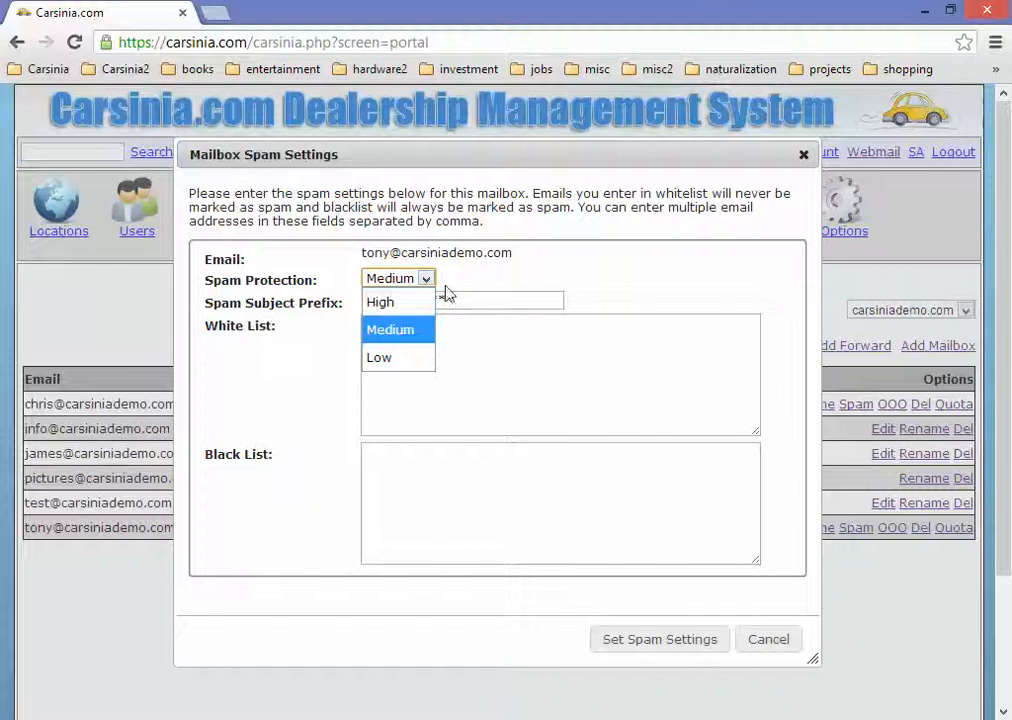
click(497, 300)
click(494, 300)
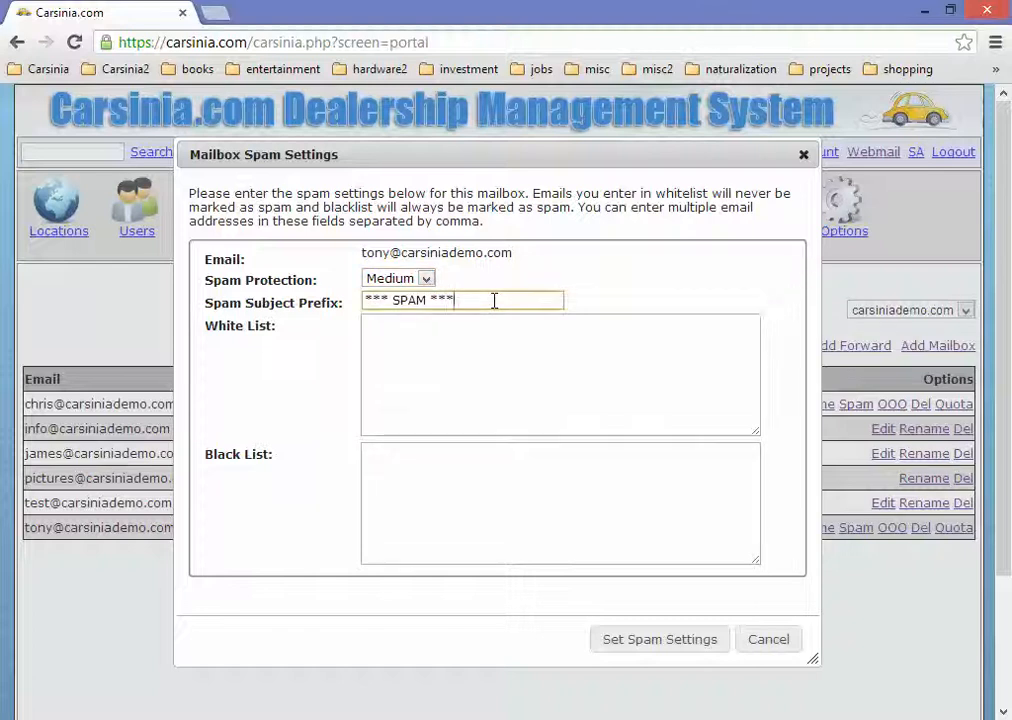
drag(497, 298, 334, 302)
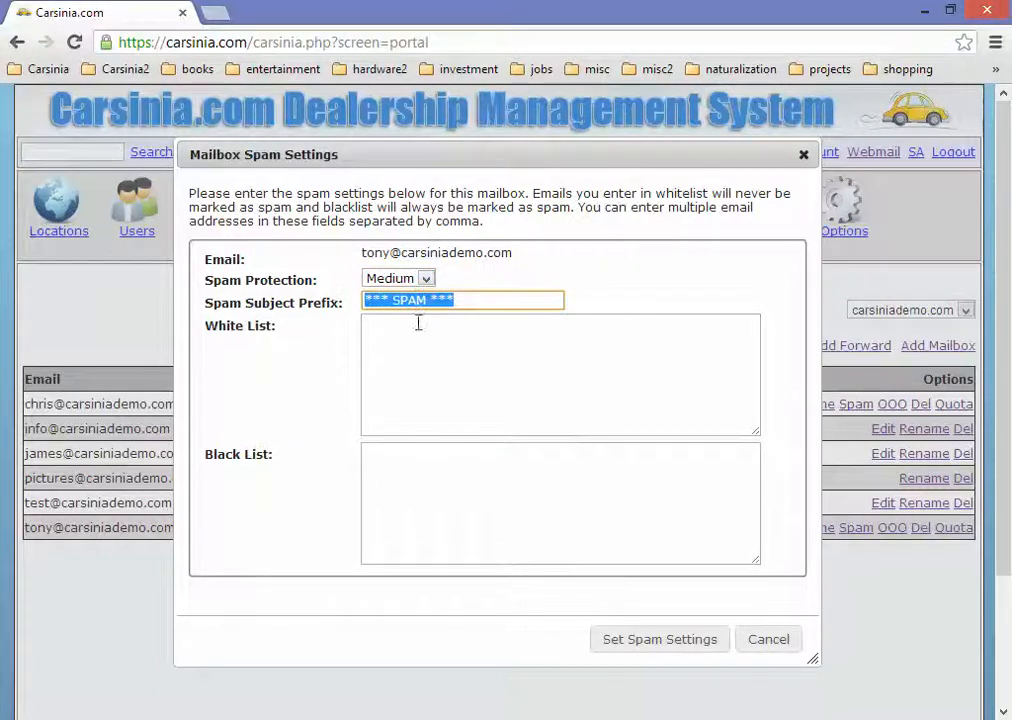
click(470, 300)
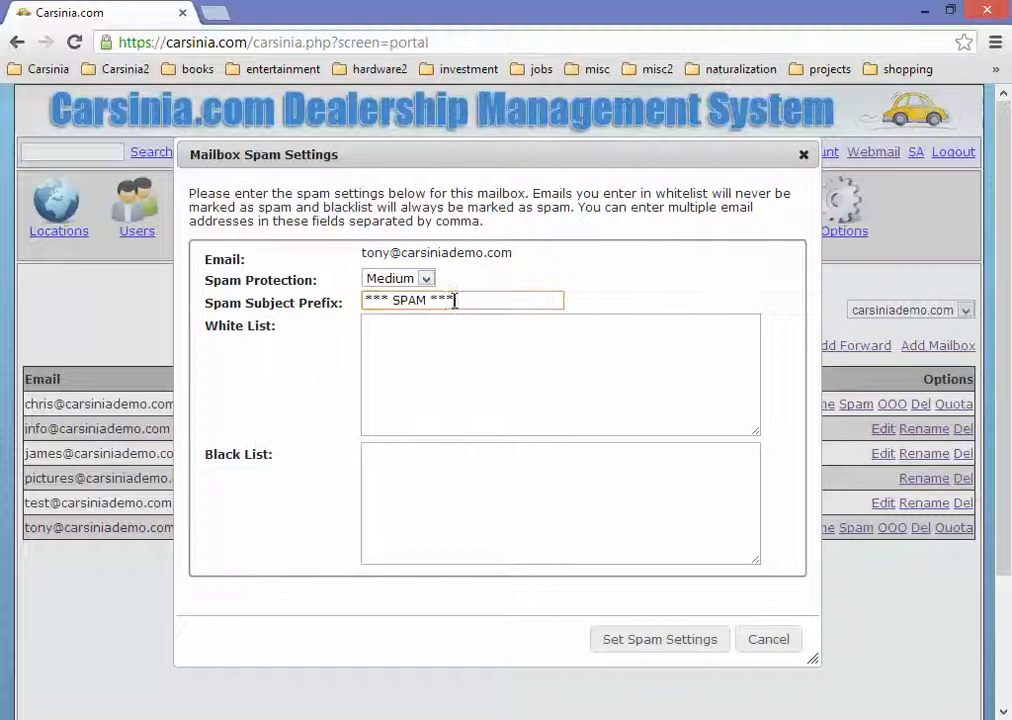
drag(454, 300, 371, 302)
drag(515, 300, 288, 306)
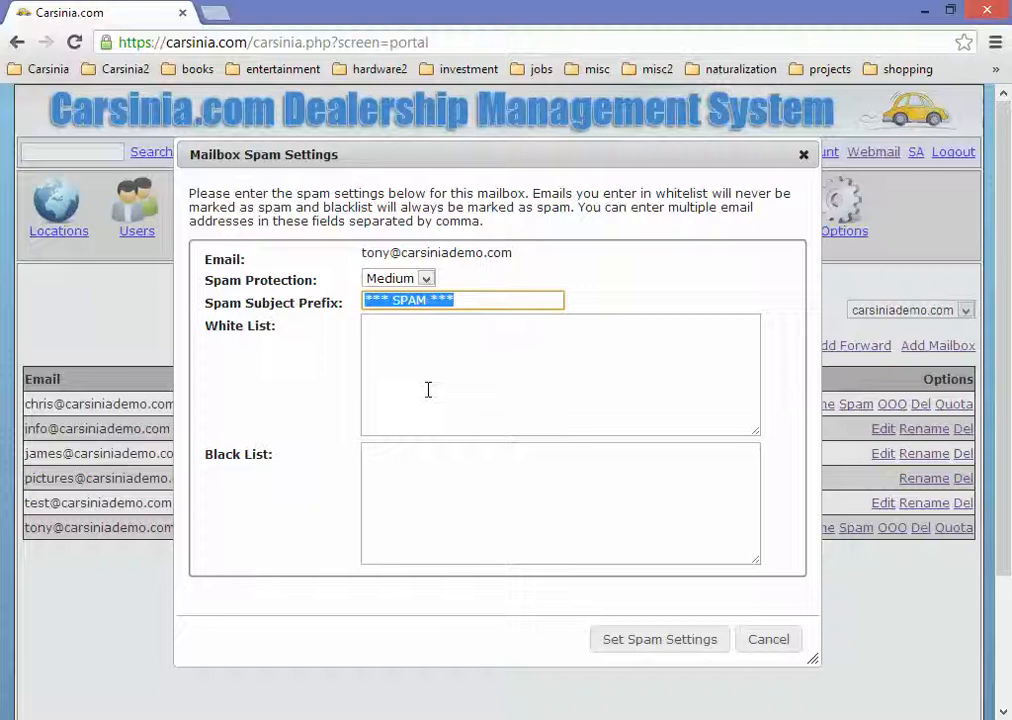
key(Left)
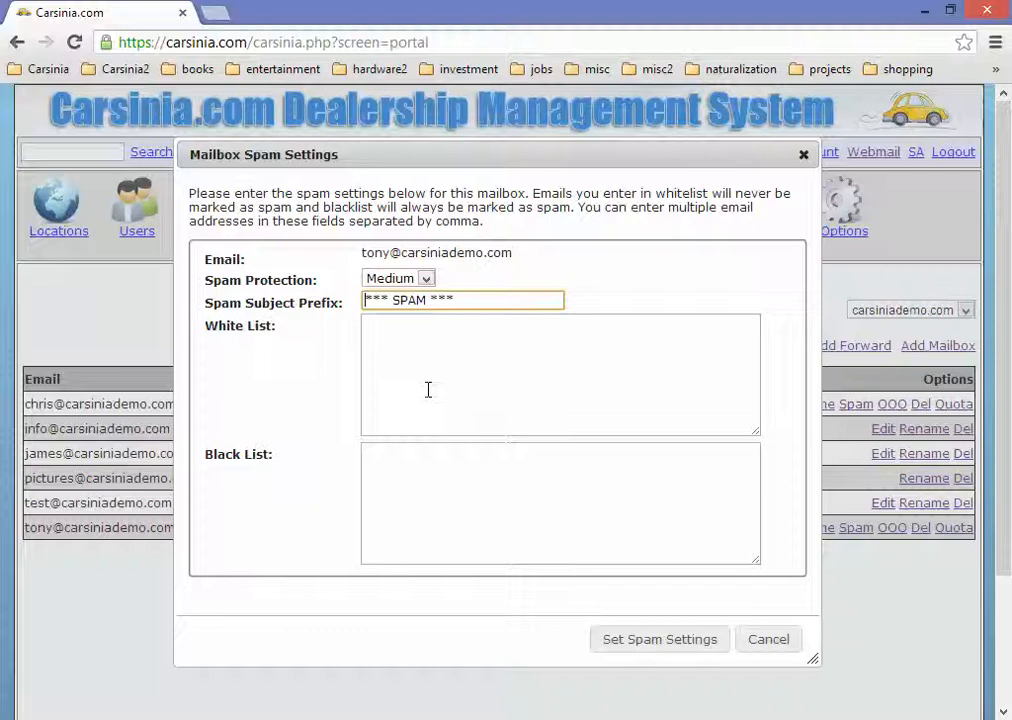
click(398, 280)
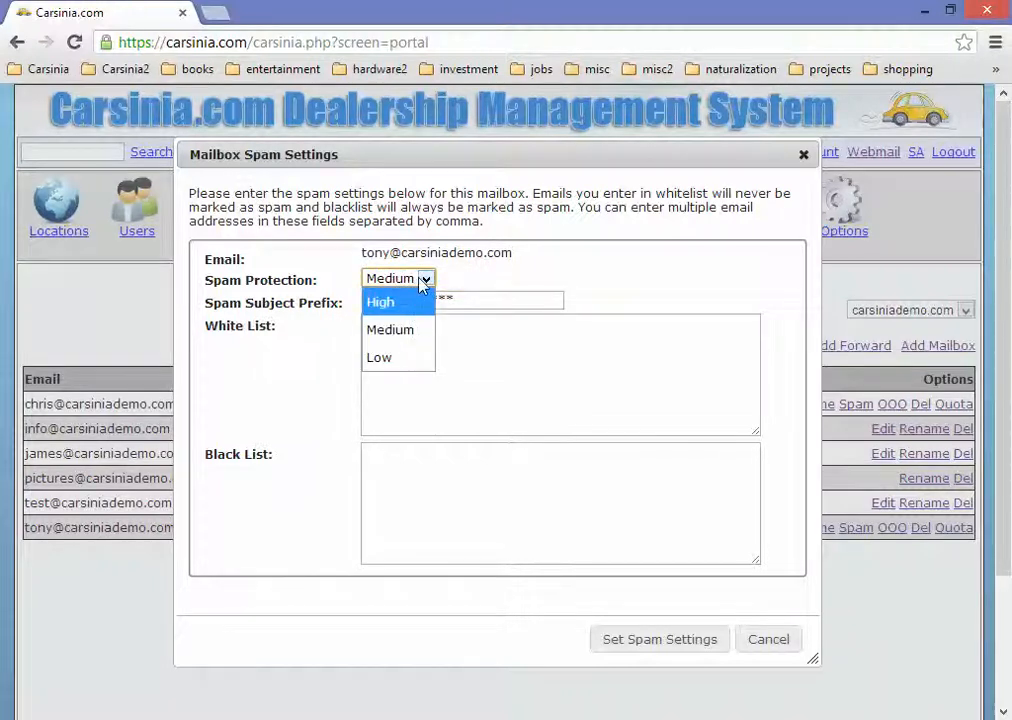
click(424, 330)
click(479, 300)
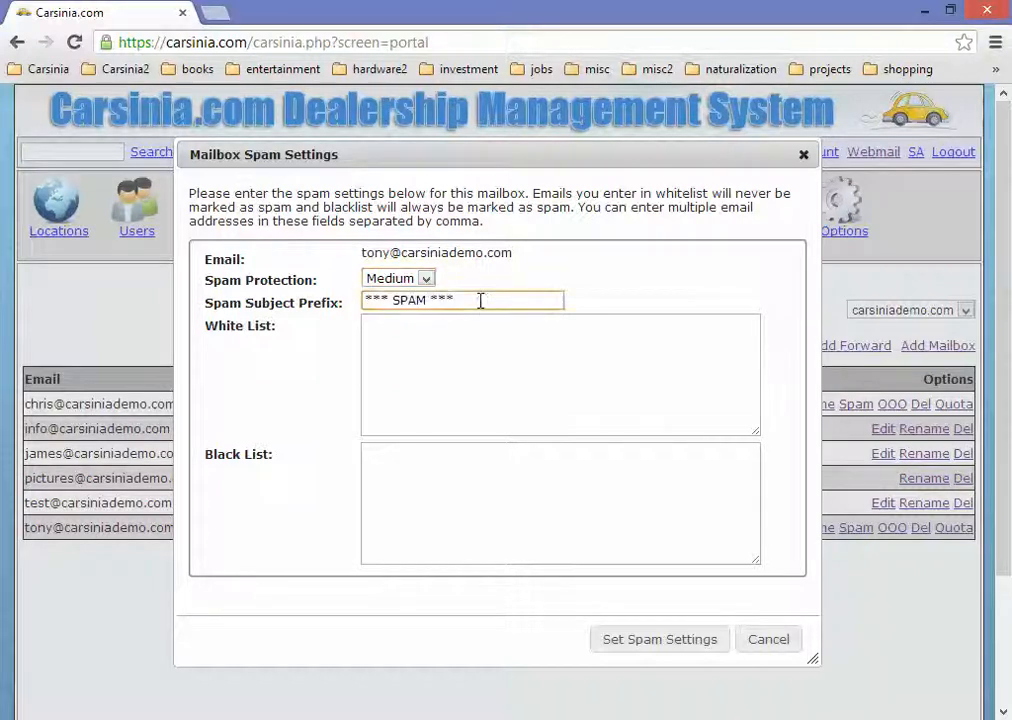
click(427, 281)
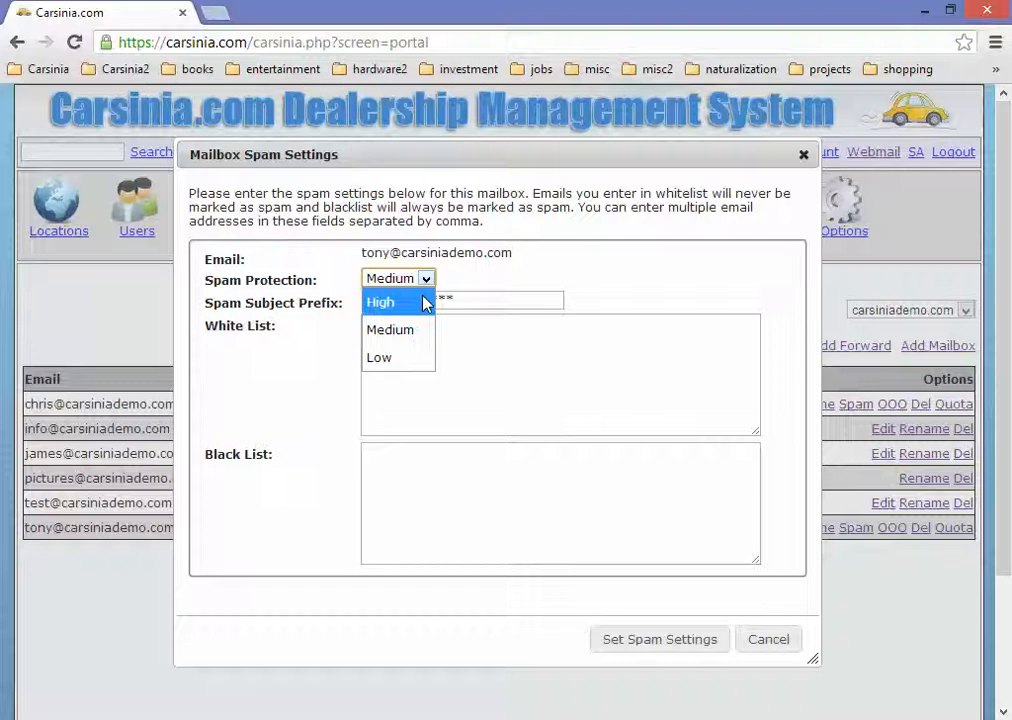
click(467, 268)
click(424, 279)
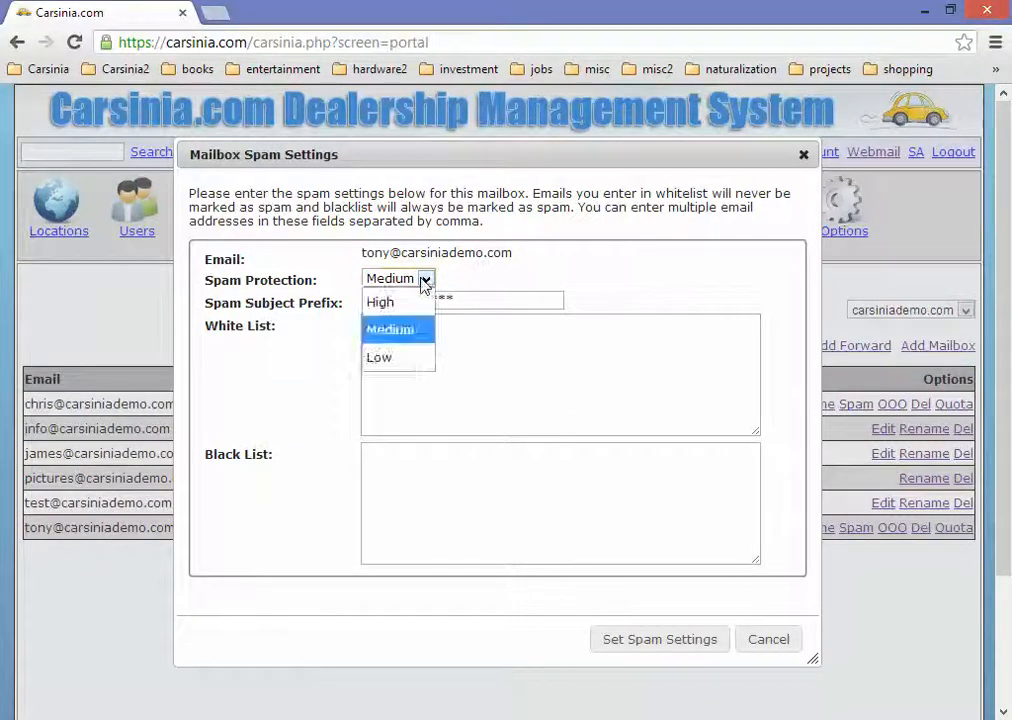
click(424, 280)
click(477, 293)
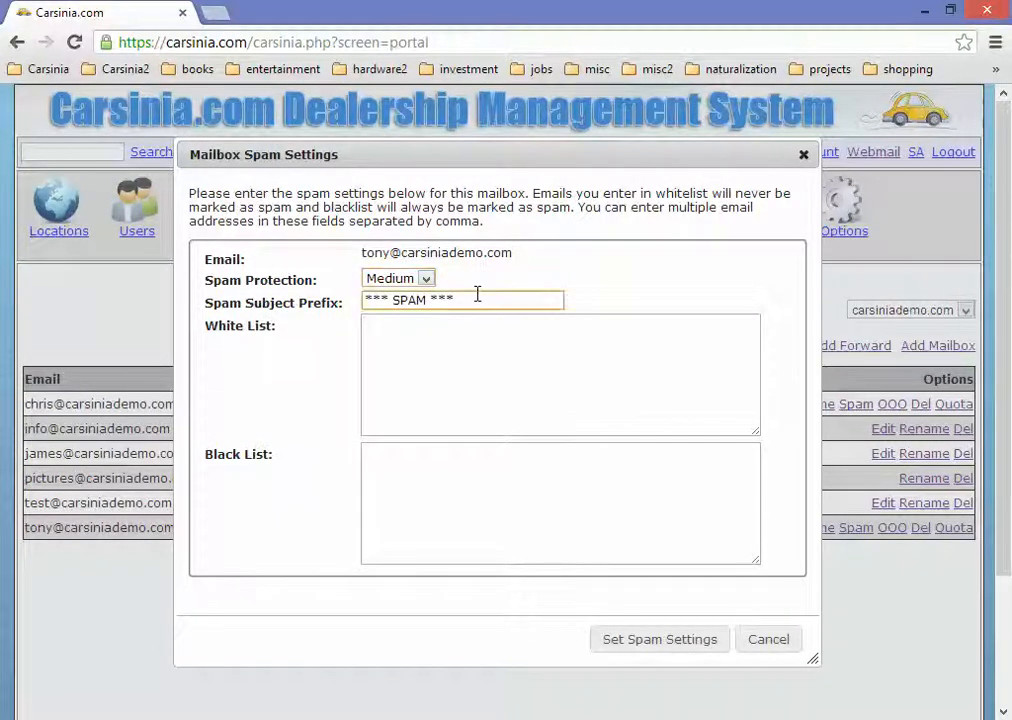
click(501, 345)
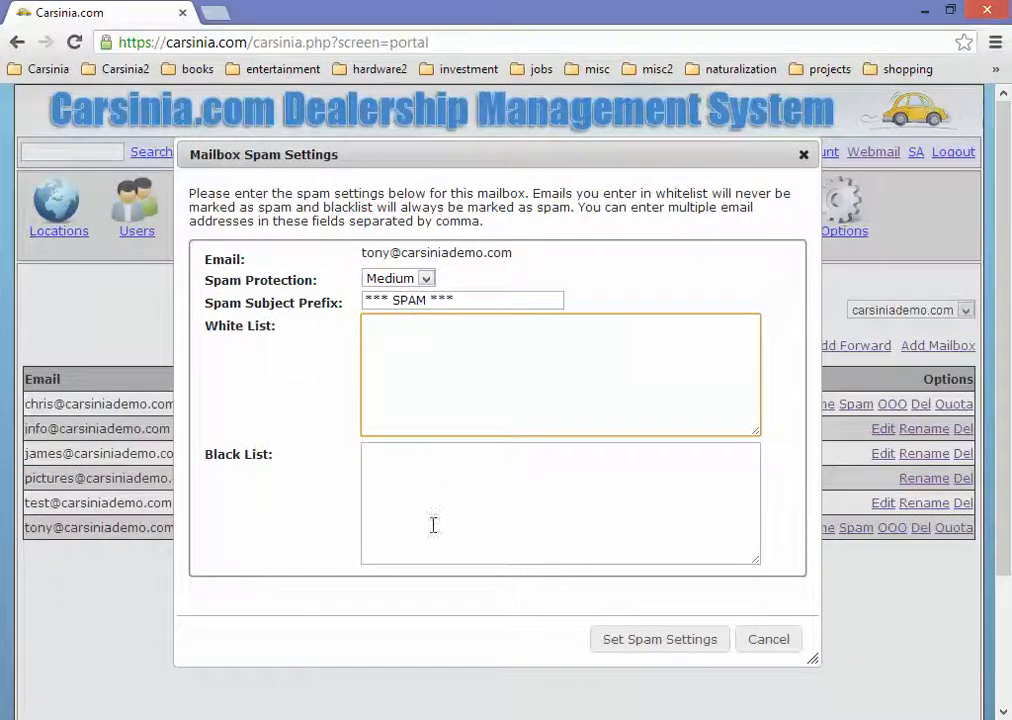
click(425, 491)
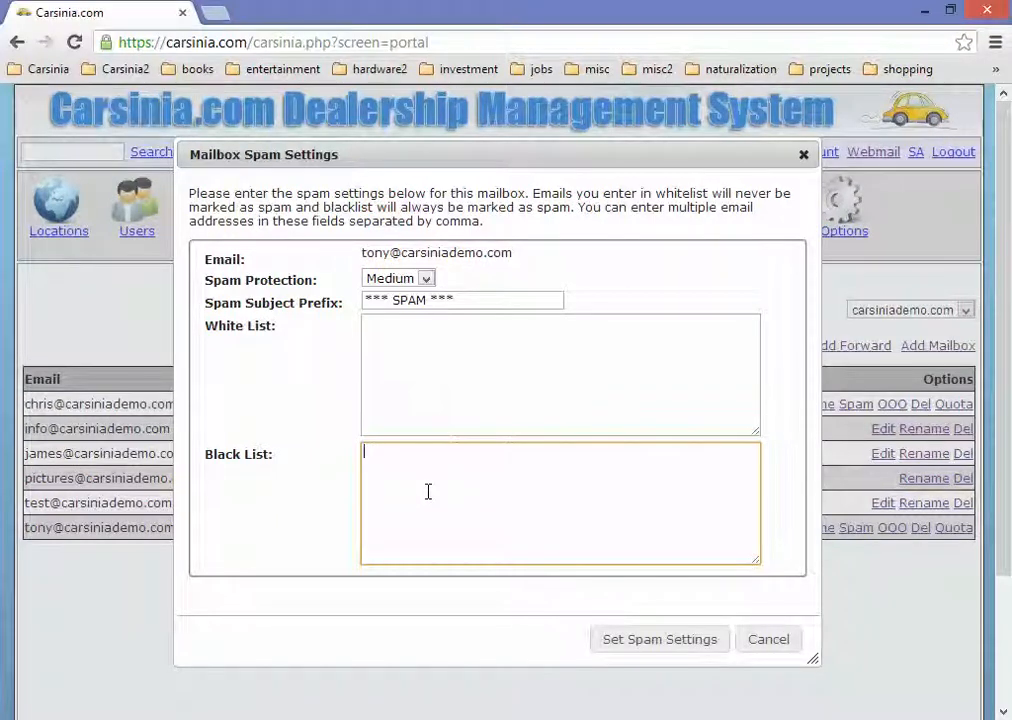
drag(497, 296, 258, 289)
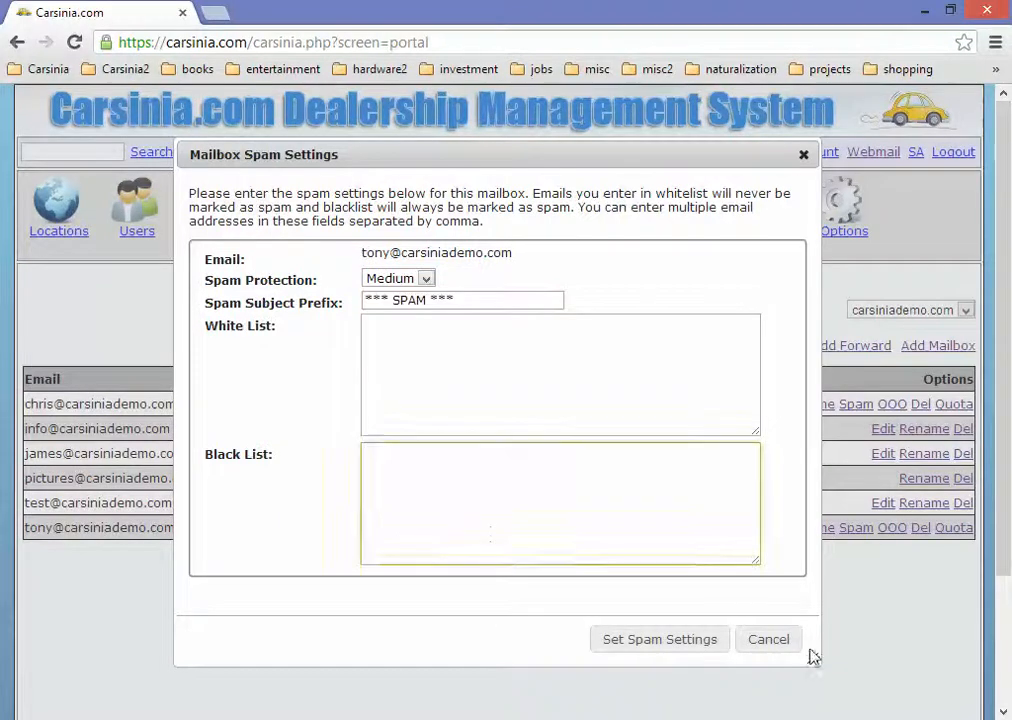
click(768, 641)
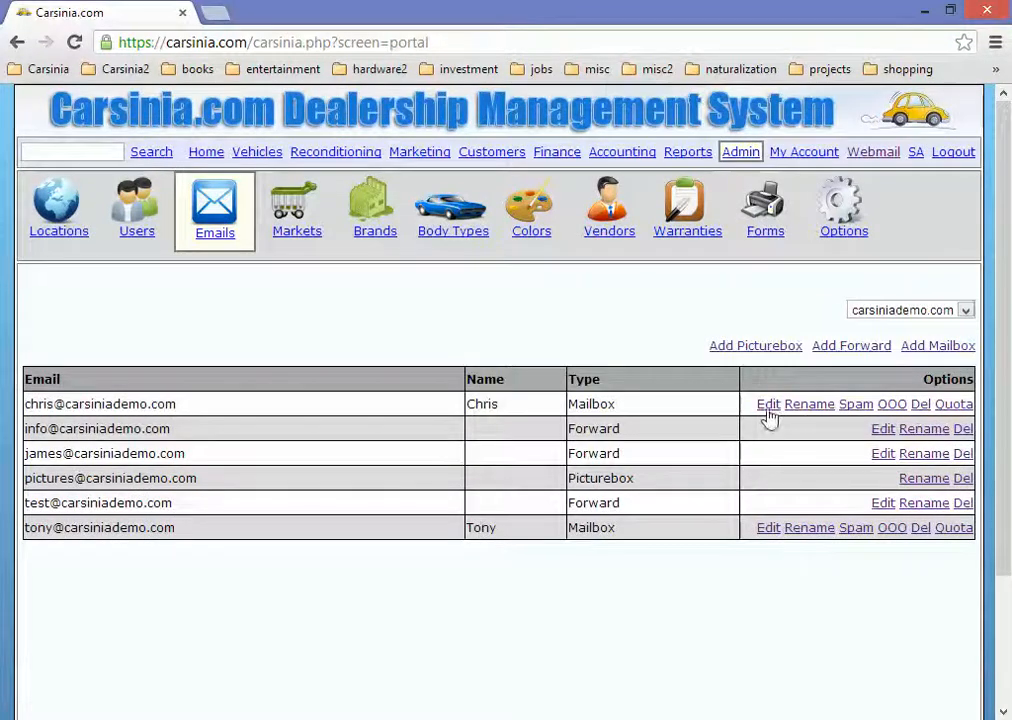
click(899, 409)
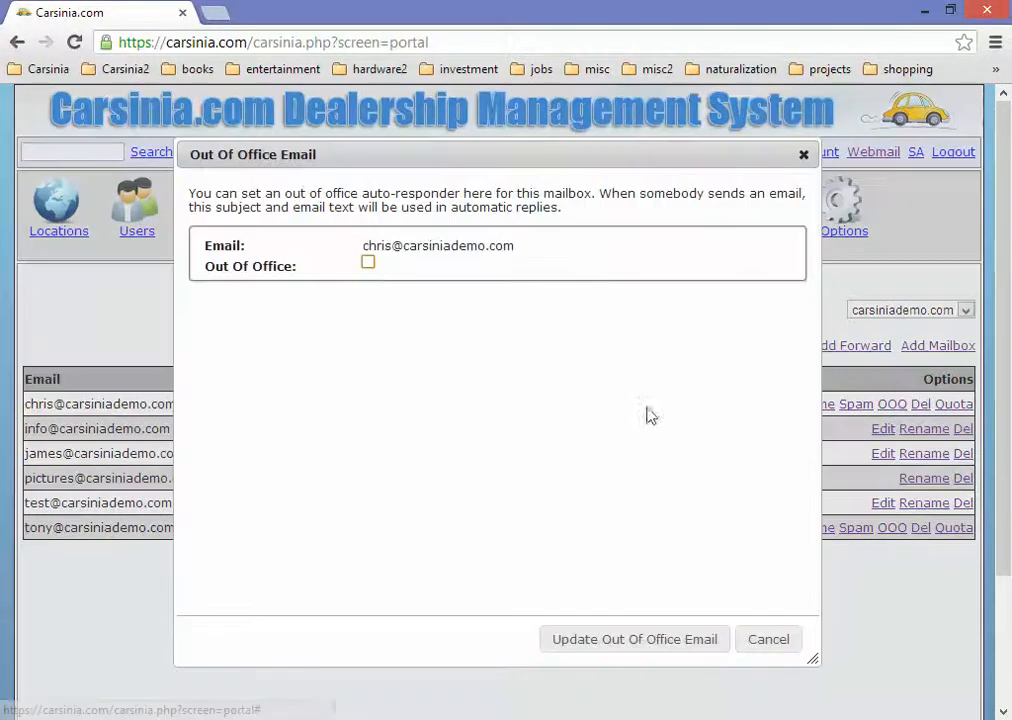
click(368, 263)
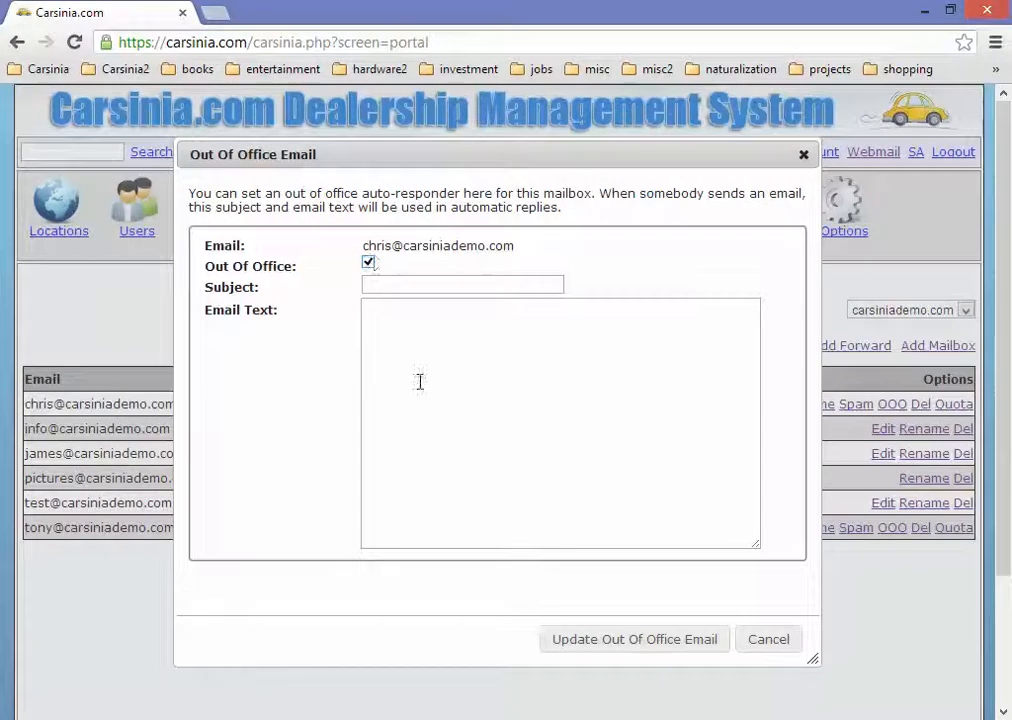
click(403, 283)
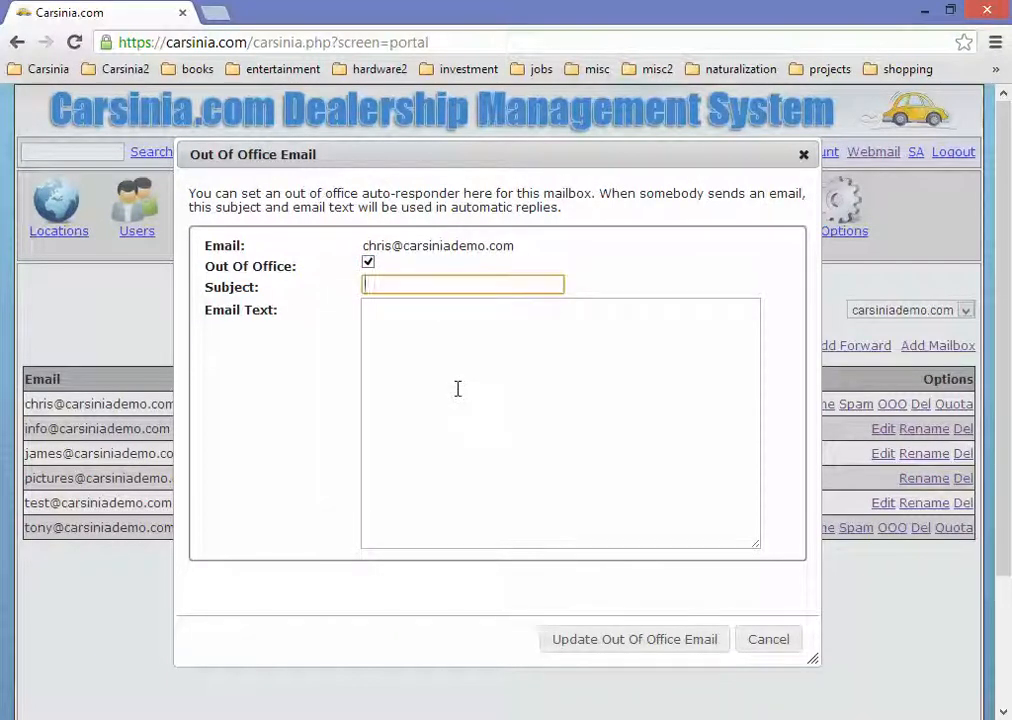
click(418, 363)
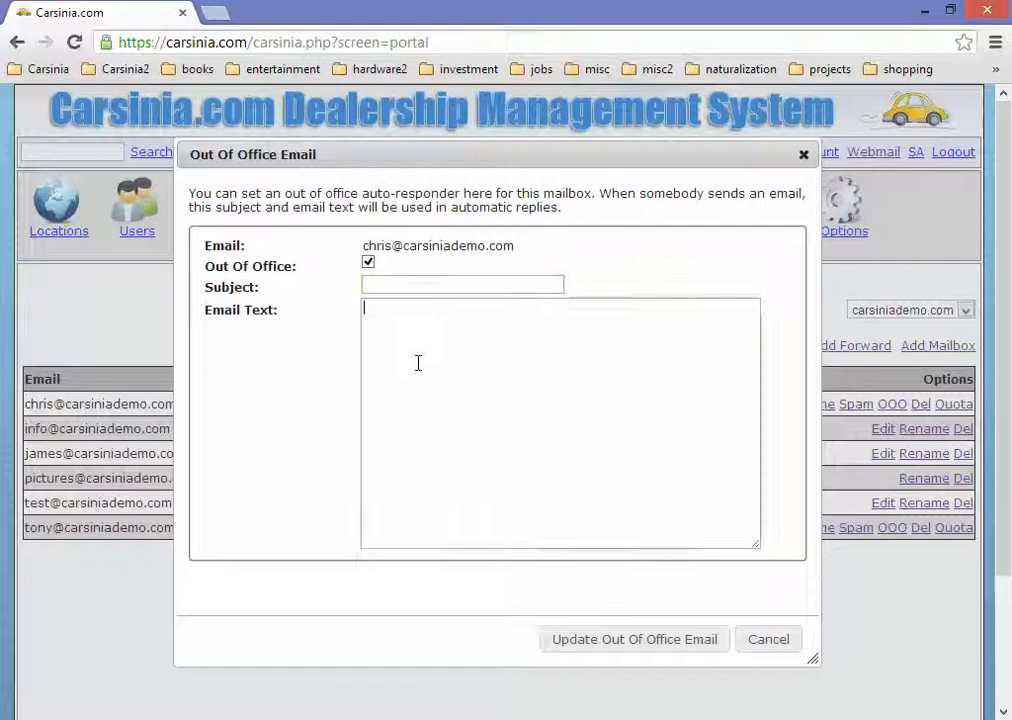
click(427, 285)
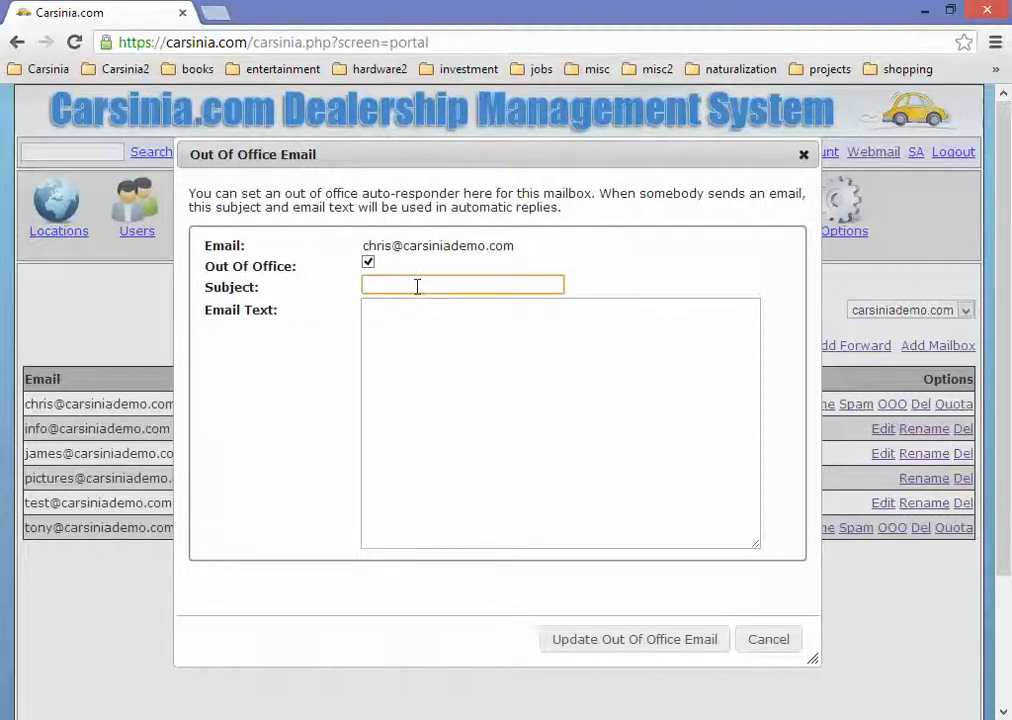
click(422, 320)
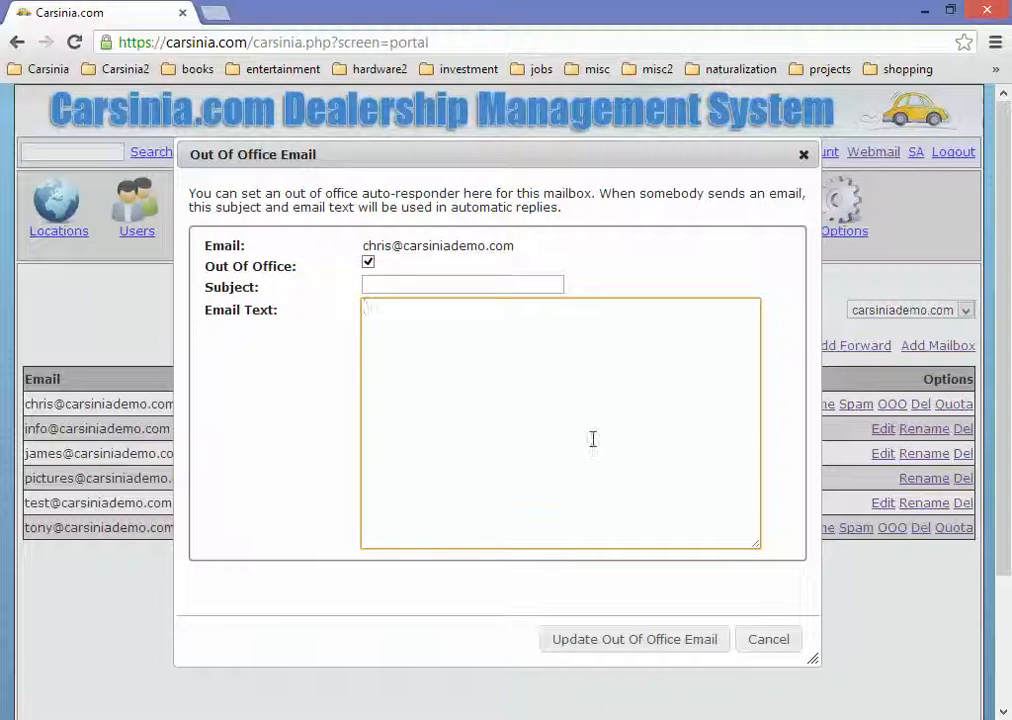
click(786, 644)
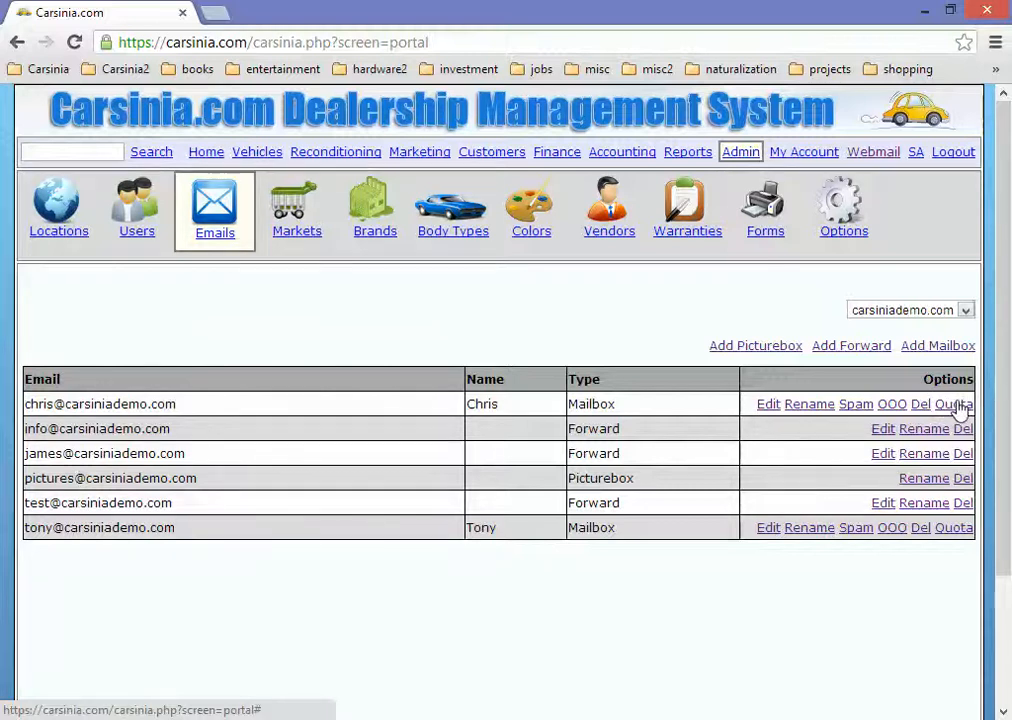
click(958, 405)
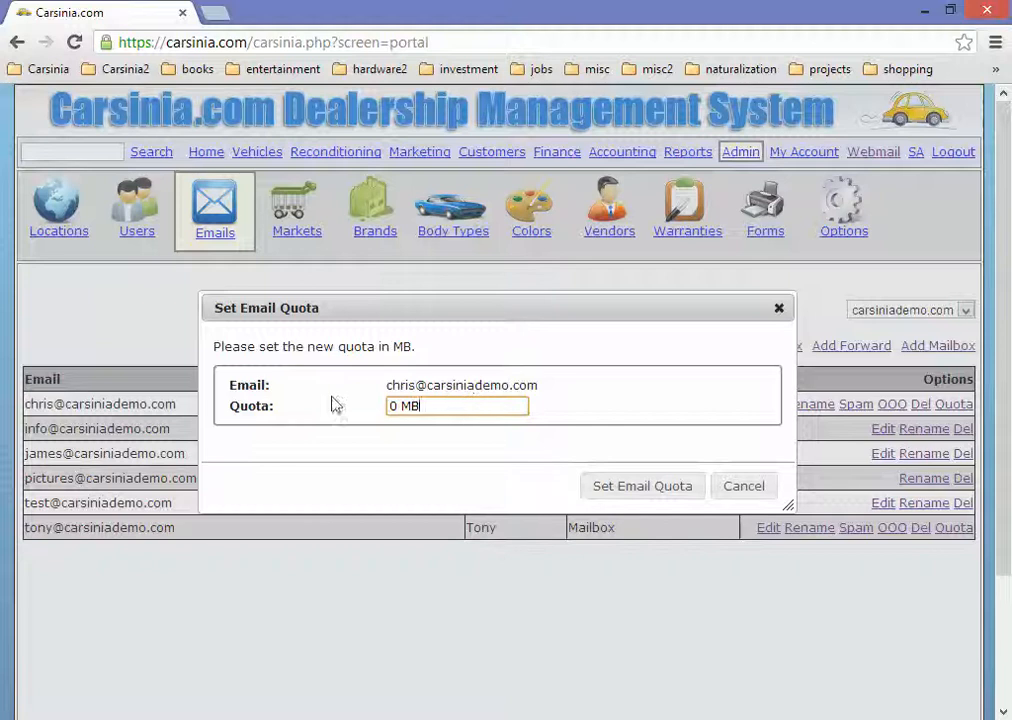
click(744, 486)
click(955, 527)
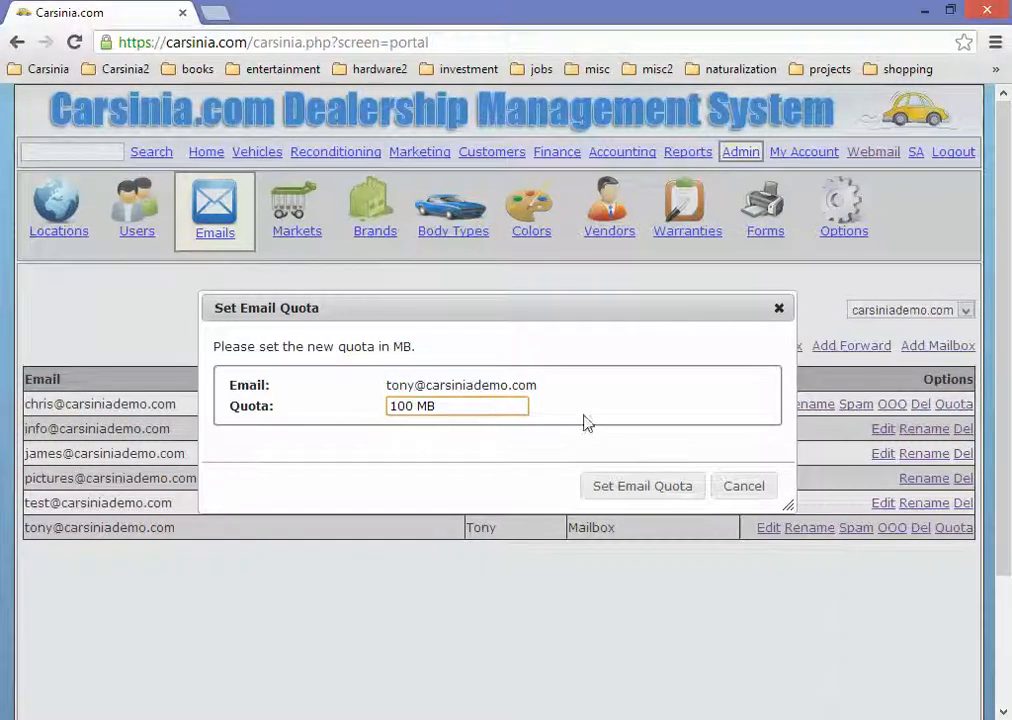
click(745, 486)
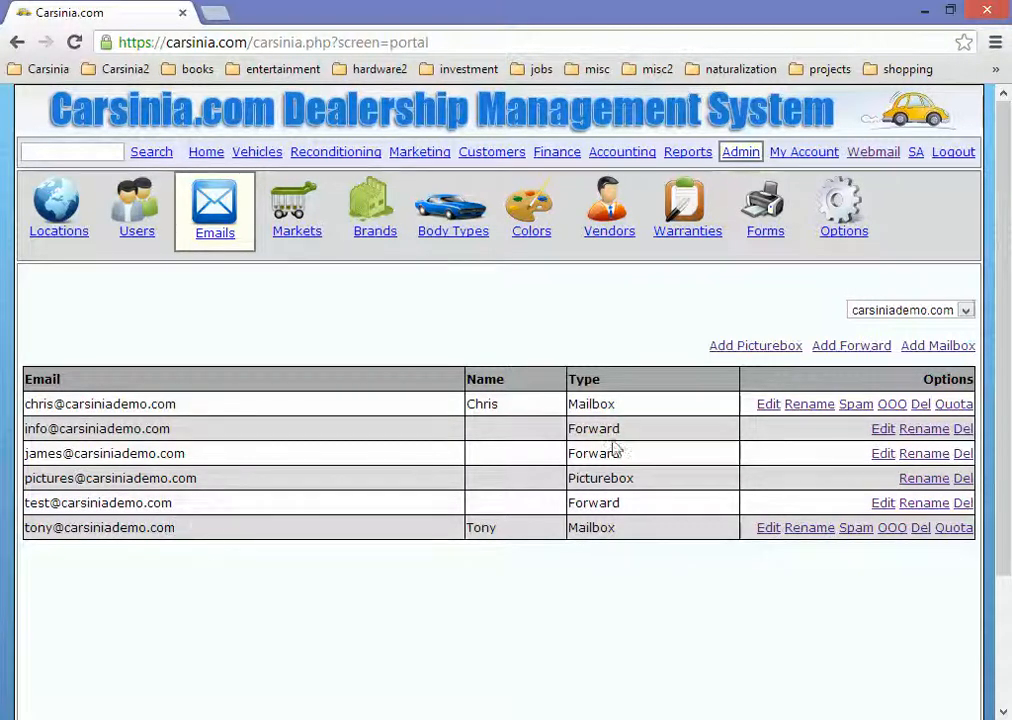
Step: Create the forward 'sales' that sends incoming mail to the new user's mailbox address
click(849, 347)
text(sales)
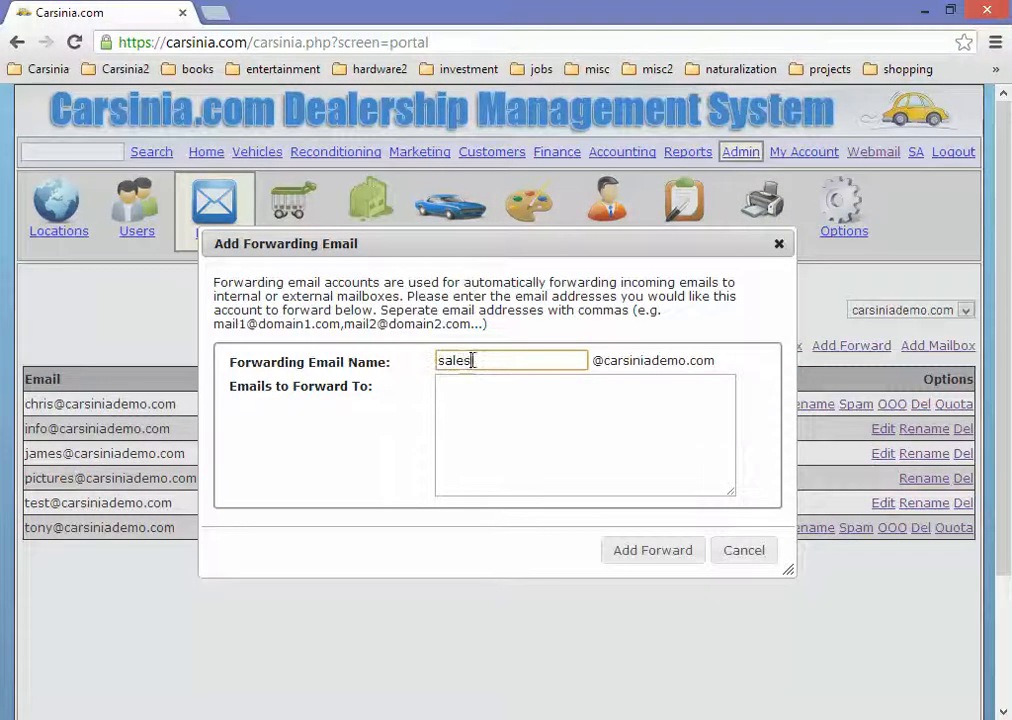
key(Tab)
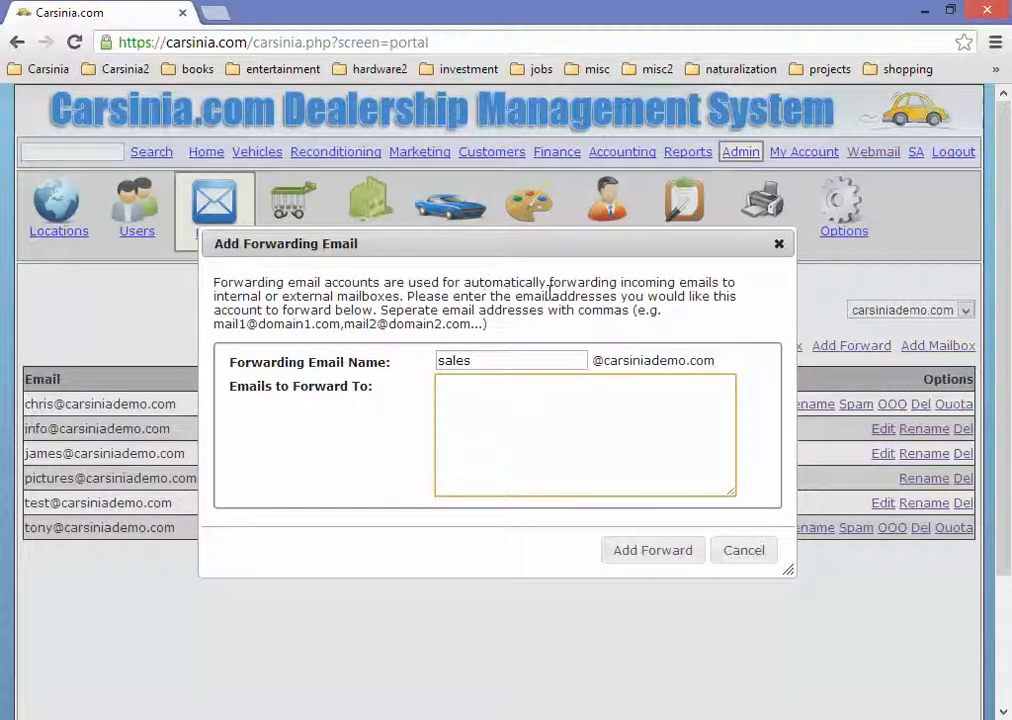
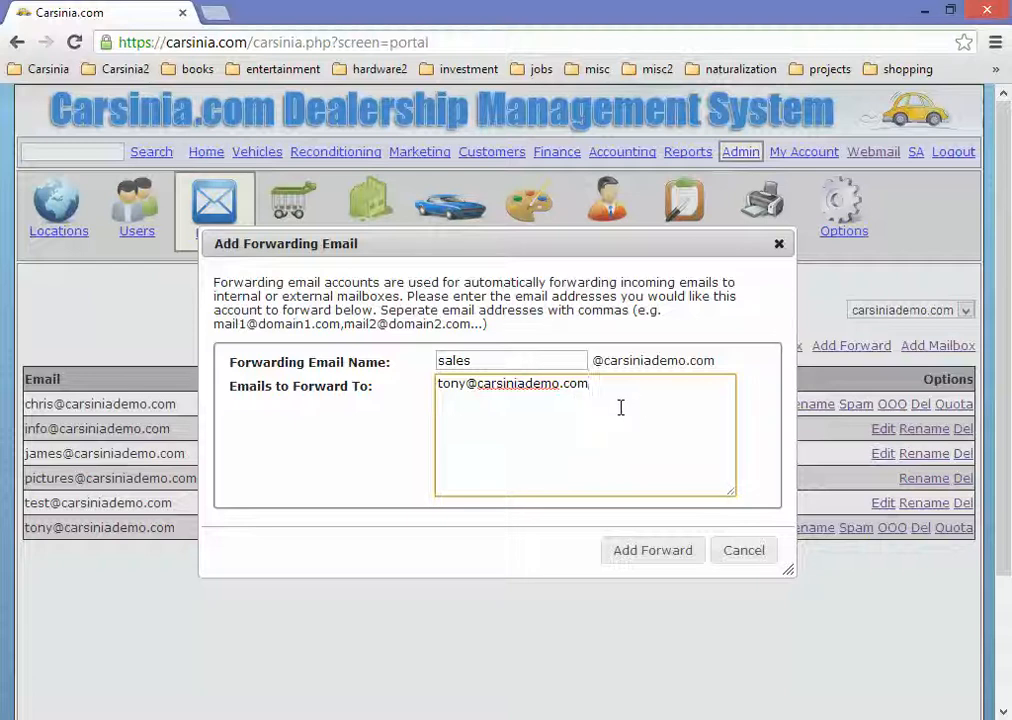
click(509, 364)
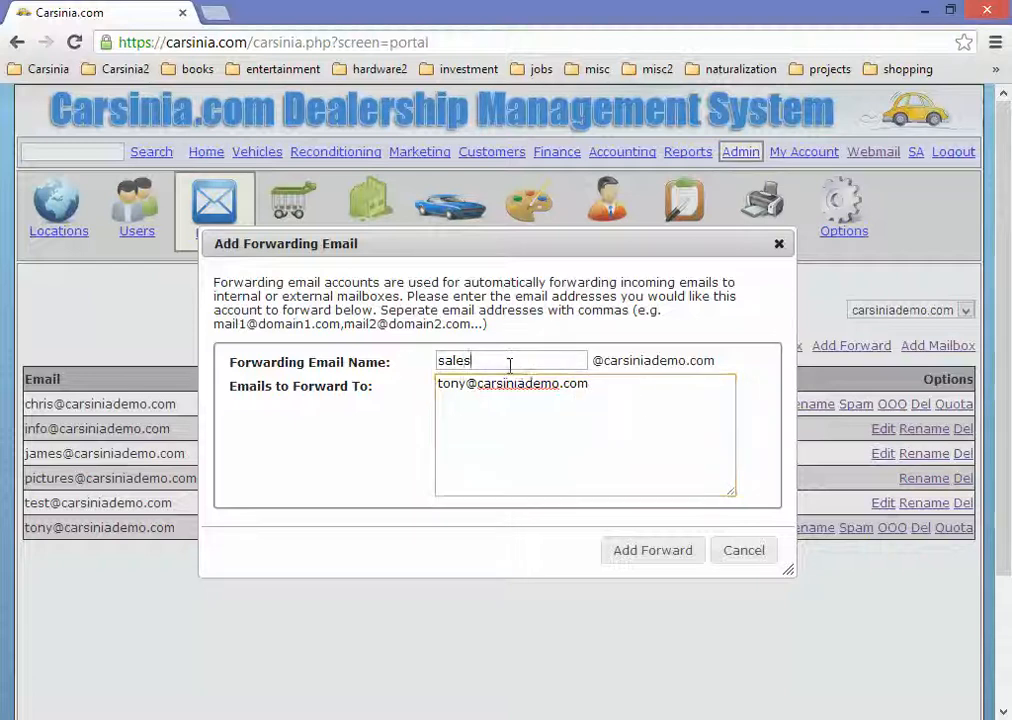
double_click(509, 364)
drag(602, 361, 723, 366)
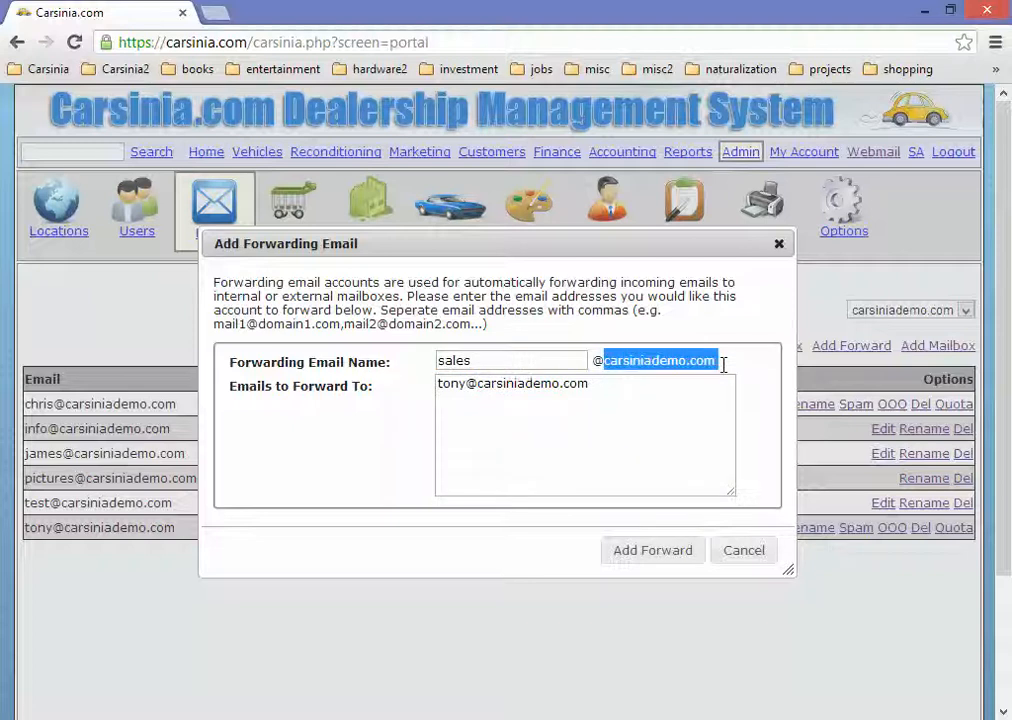
click(615, 400)
click(651, 562)
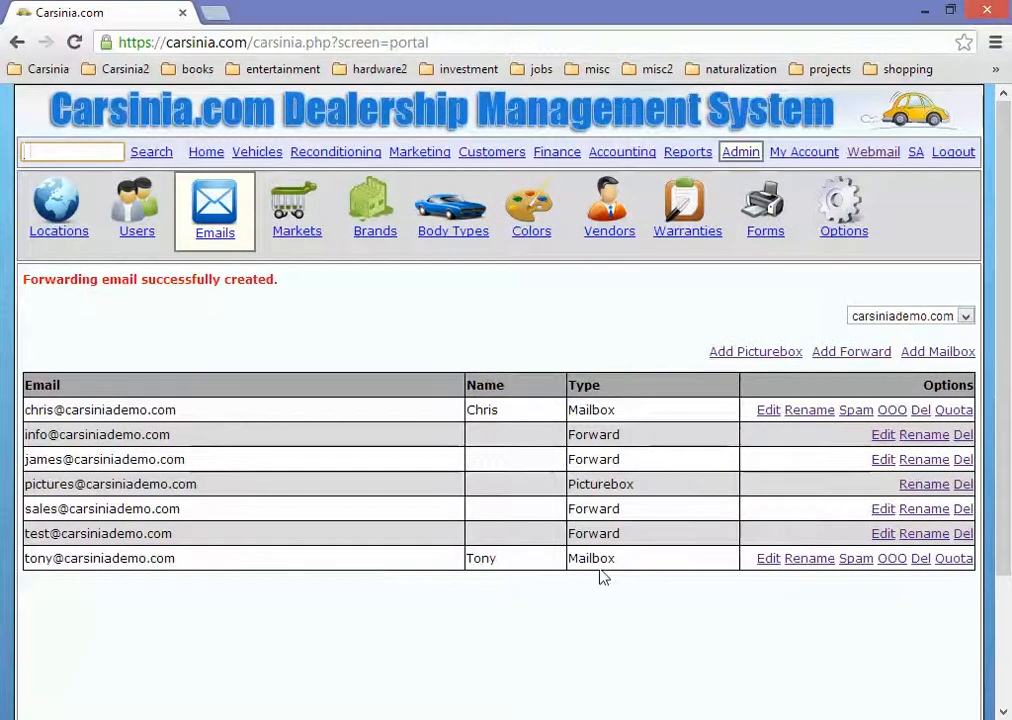
drag(25, 509, 181, 511)
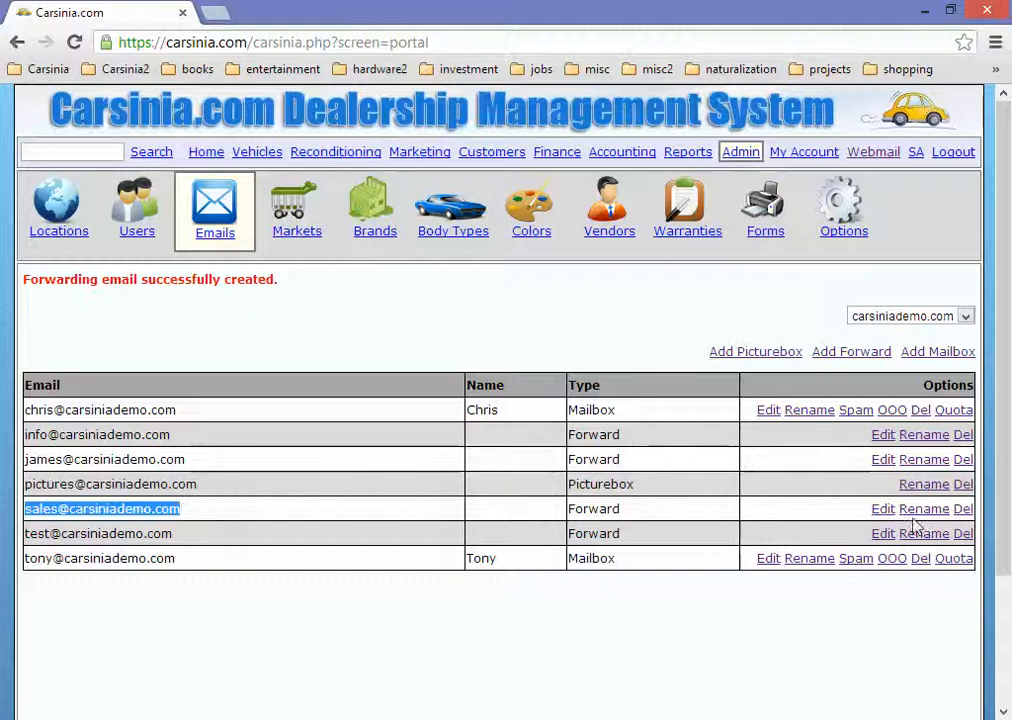
click(882, 509)
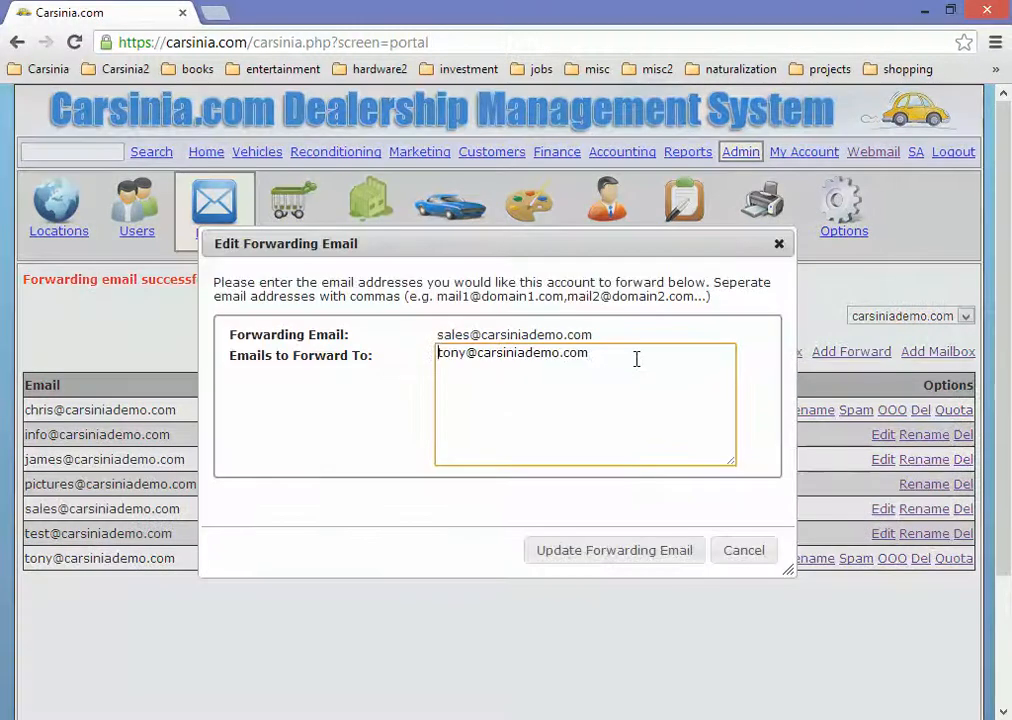
click(759, 556)
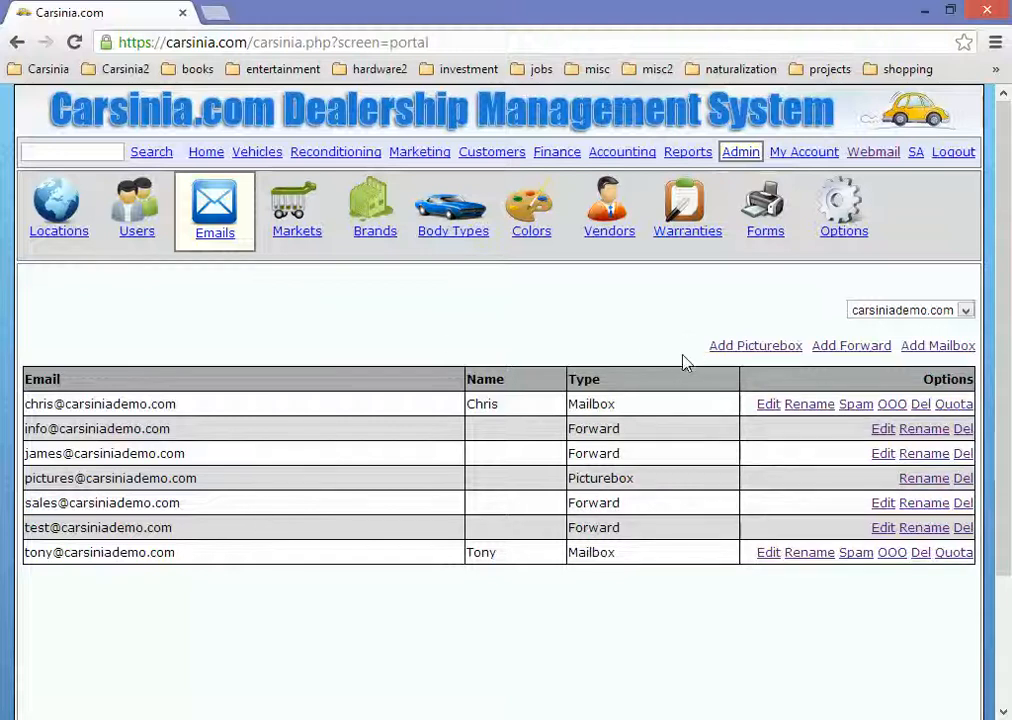
click(773, 350)
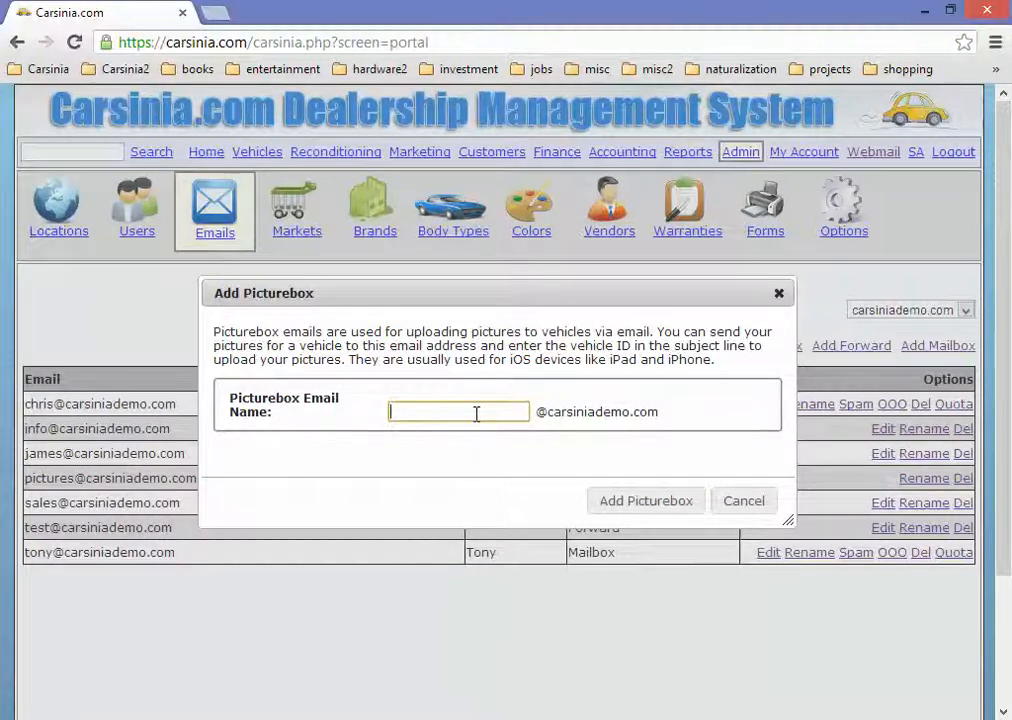
click(730, 508)
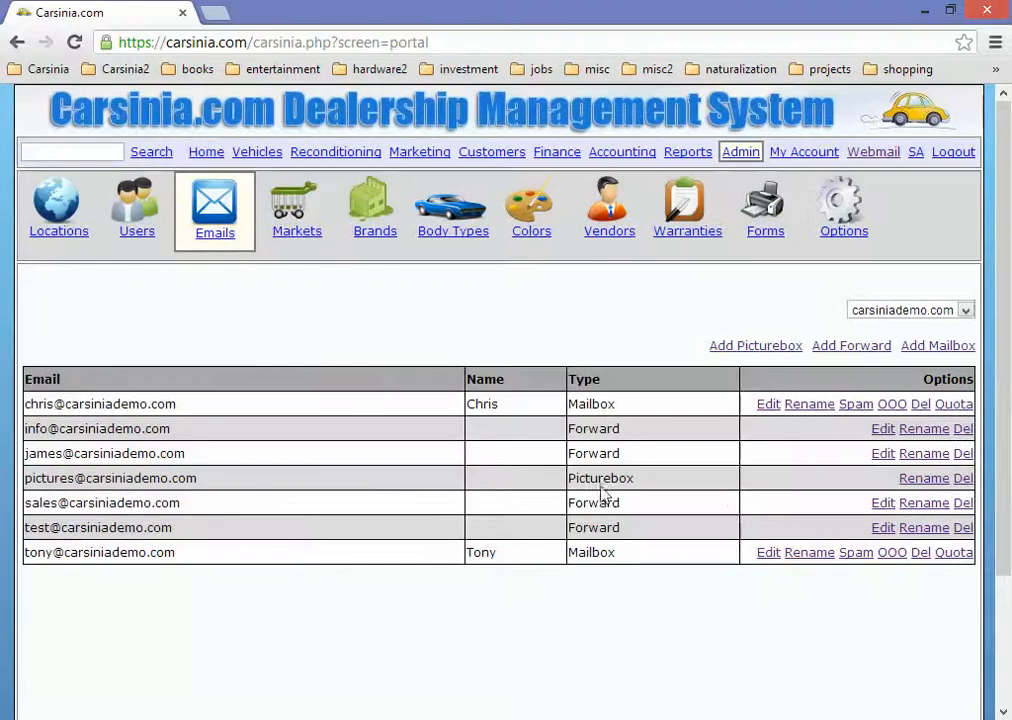
Step: From the Emails list, launch the Carsinia Webmail login in a new browser tab
drag(497, 557, 465, 553)
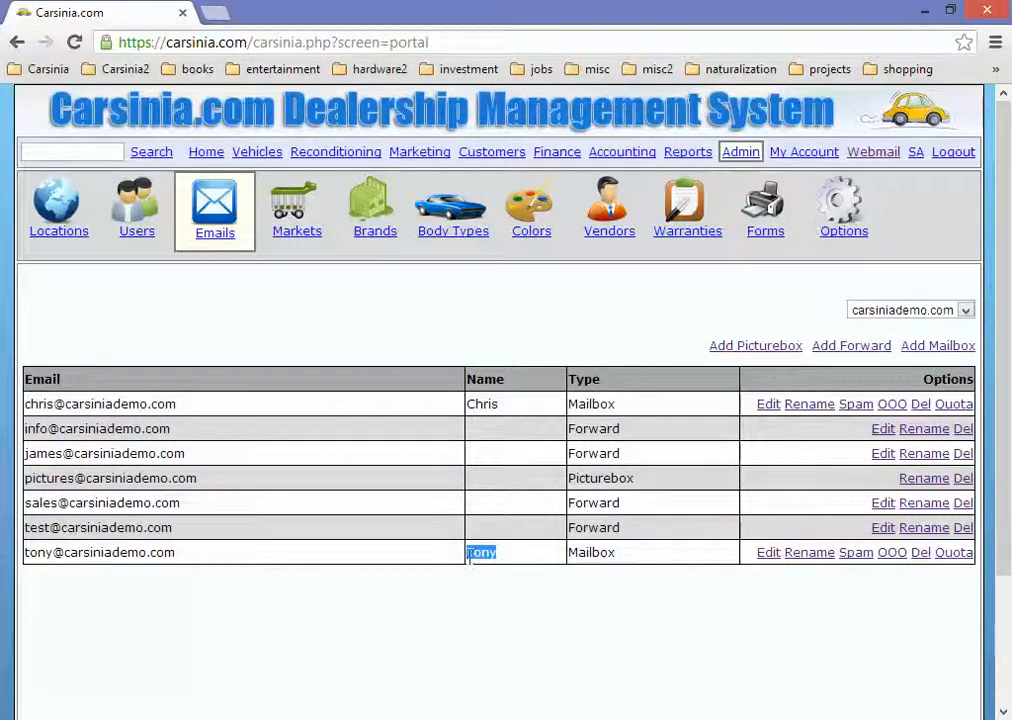
click(522, 563)
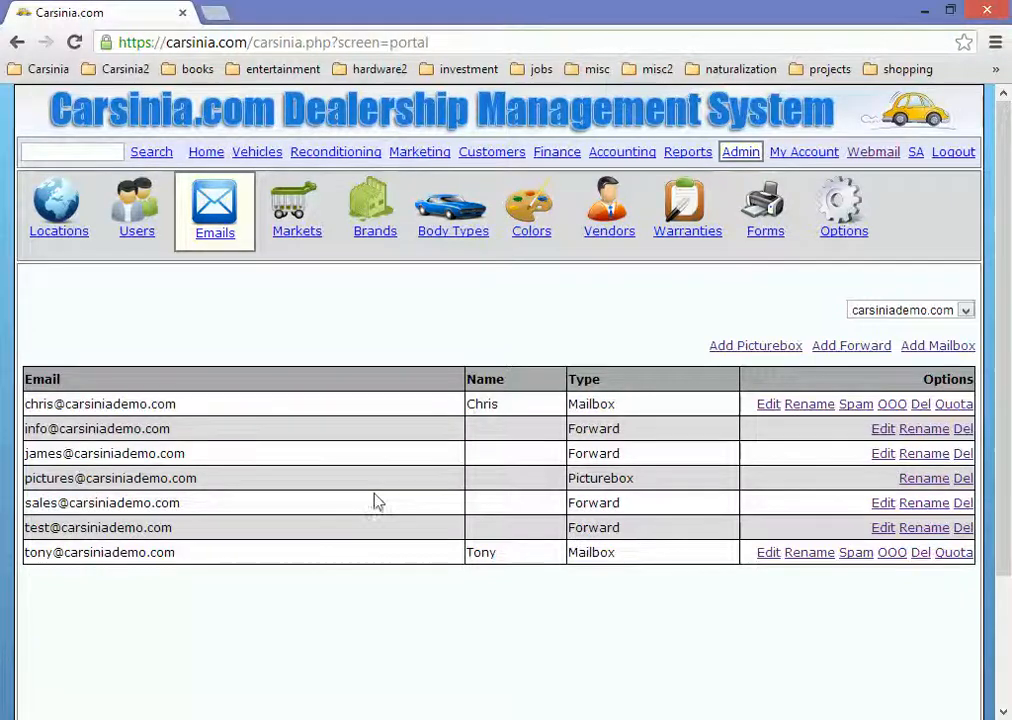
click(872, 158)
Step: Replace the prefilled username with the demo mailbox address, enter its password and log in
click(489, 158)
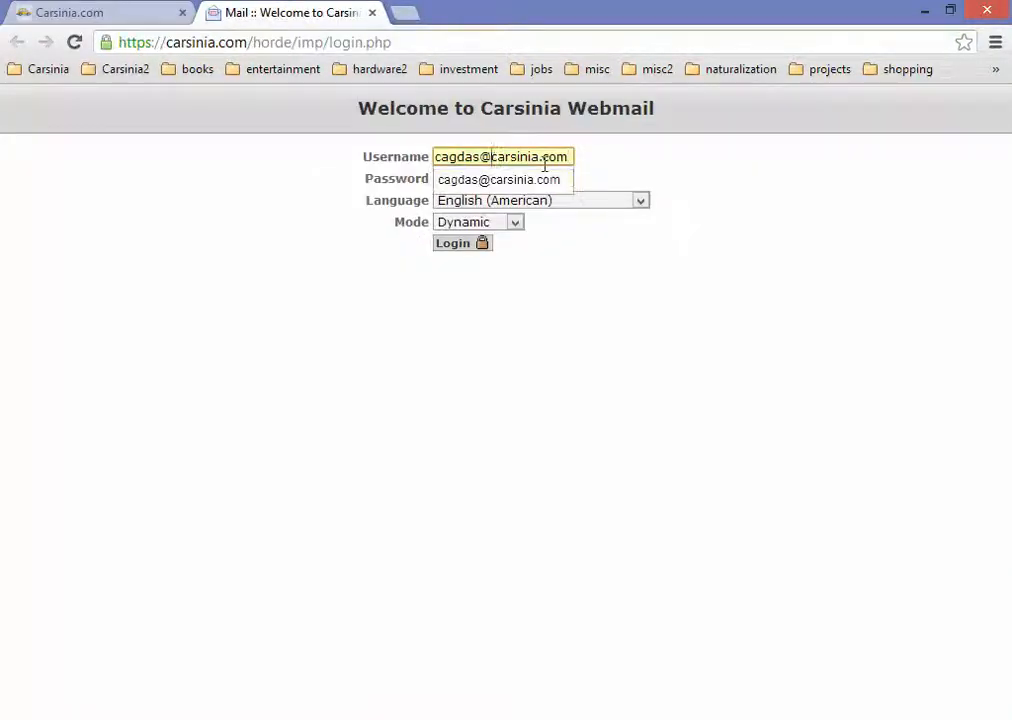
key(ctrl+a)
key(BackSpace)
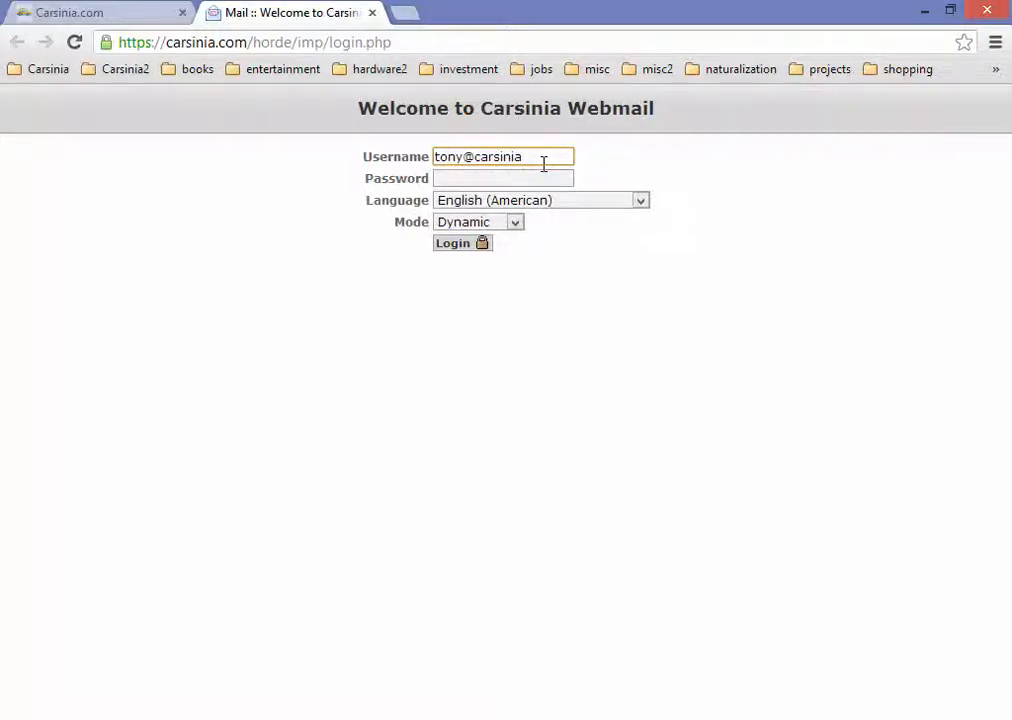
key(Tab)
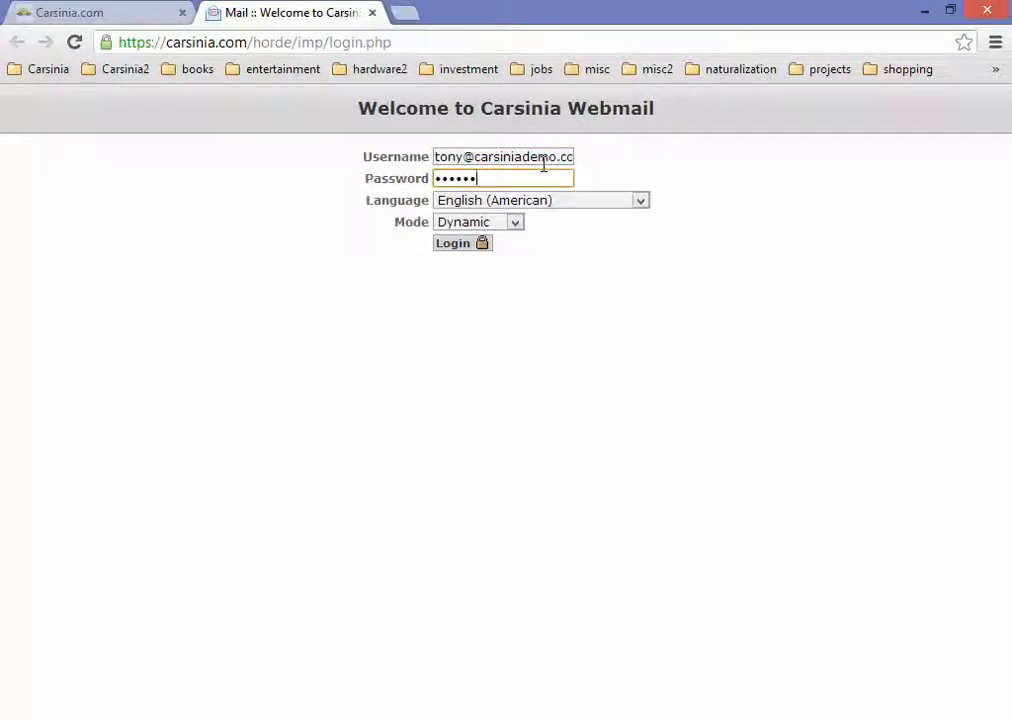
key(Return)
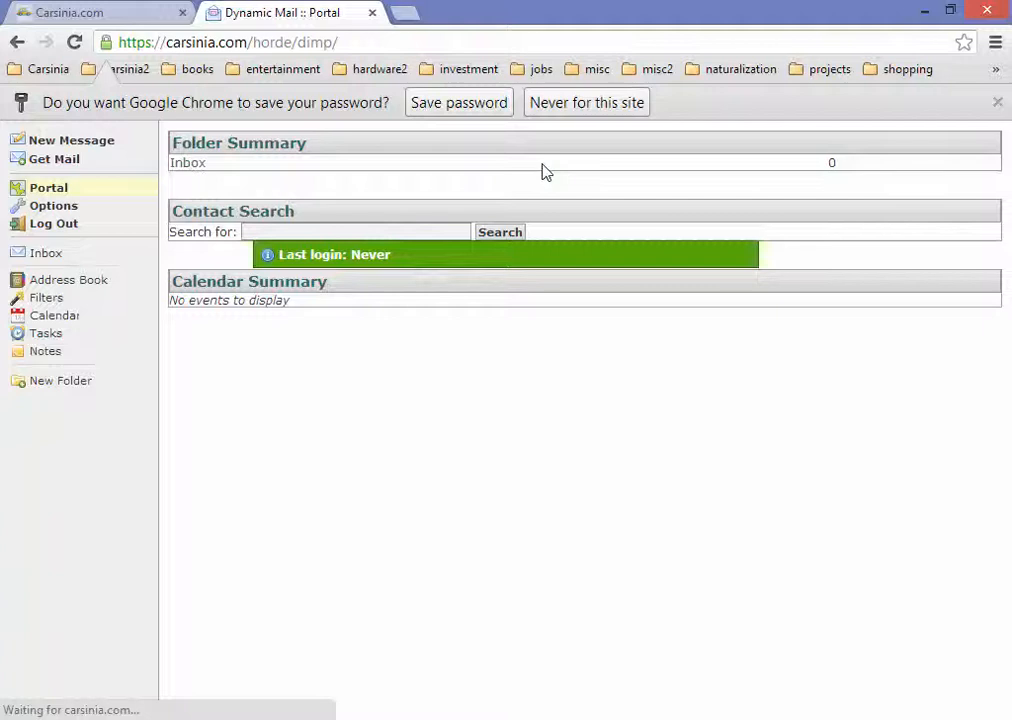
Step: Dismiss the save-password bar, check for new mail, and go to the Dynamic Mail Options
click(996, 102)
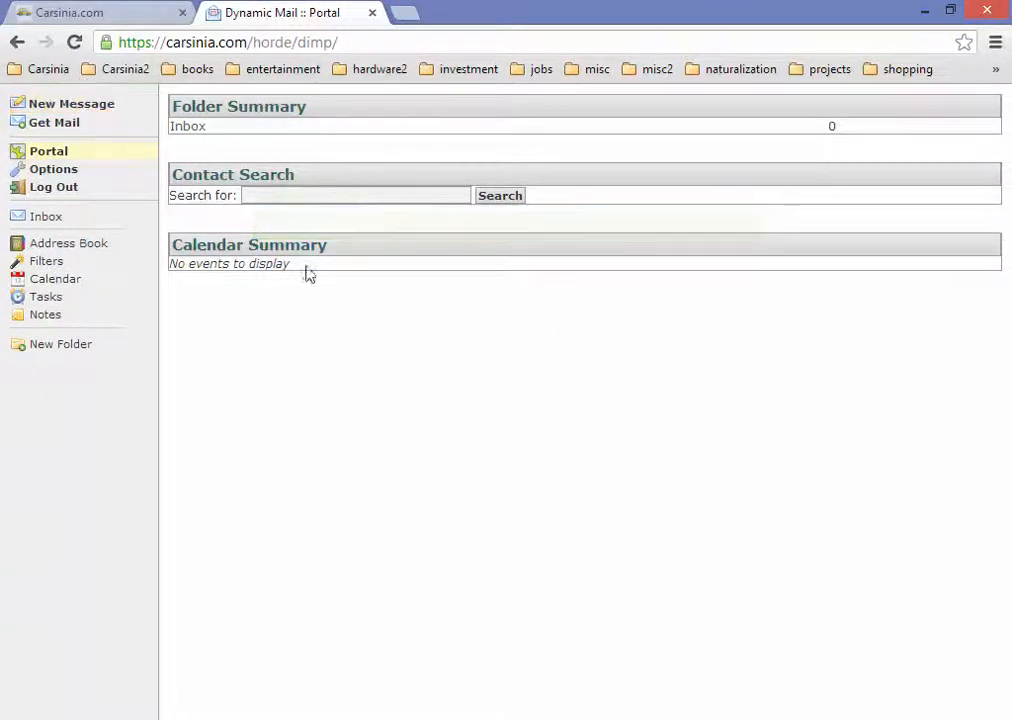
click(71, 104)
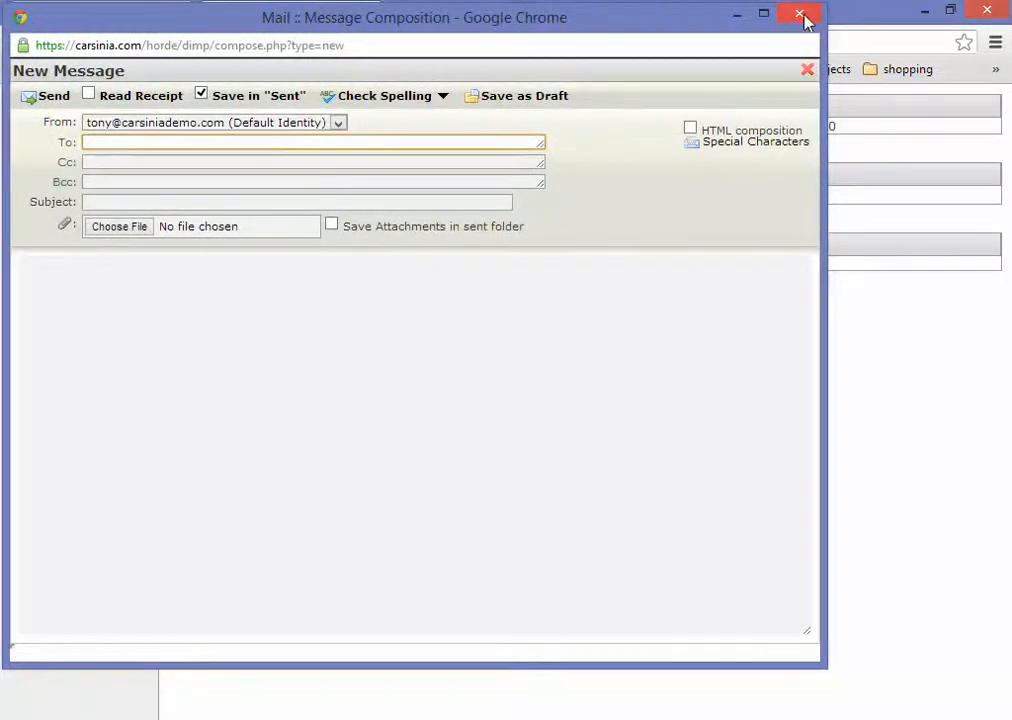
click(801, 16)
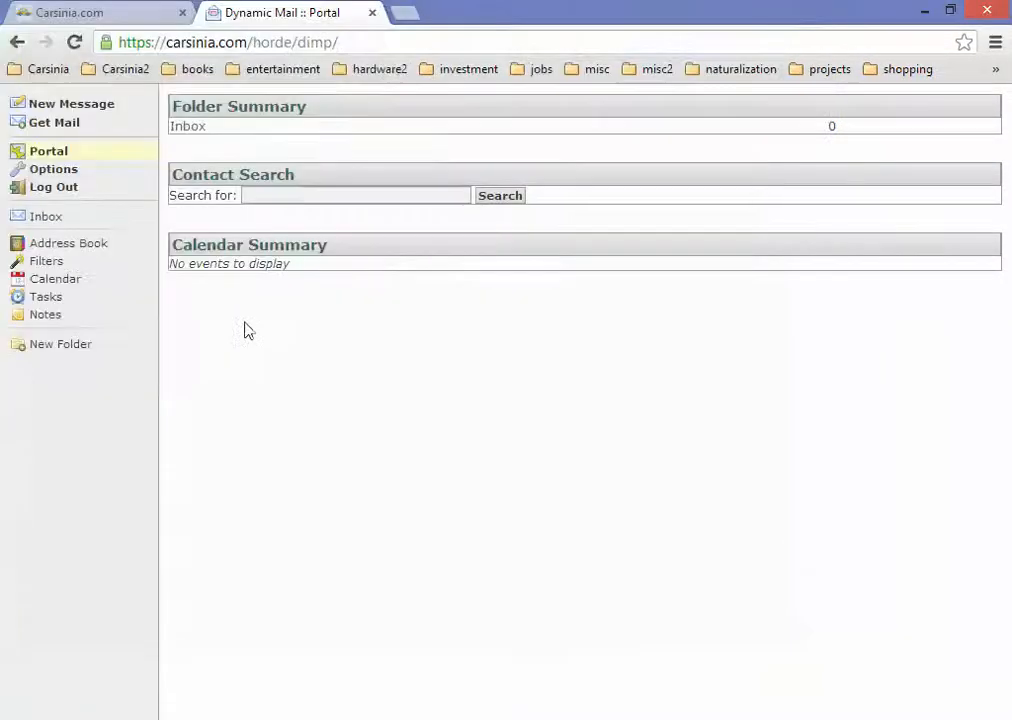
click(88, 127)
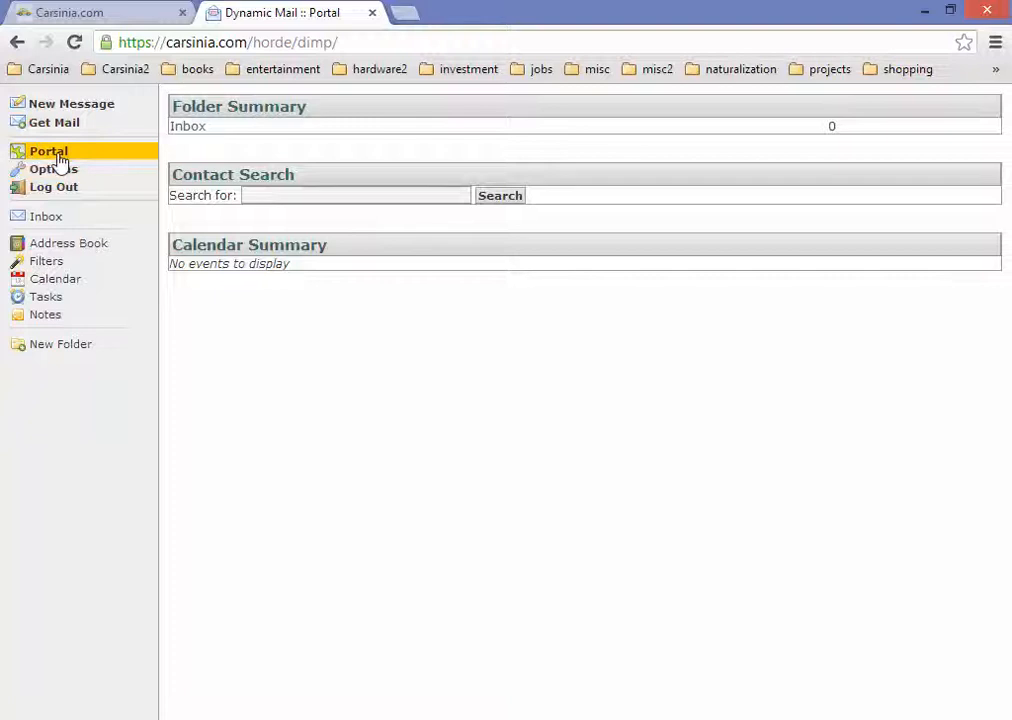
click(60, 156)
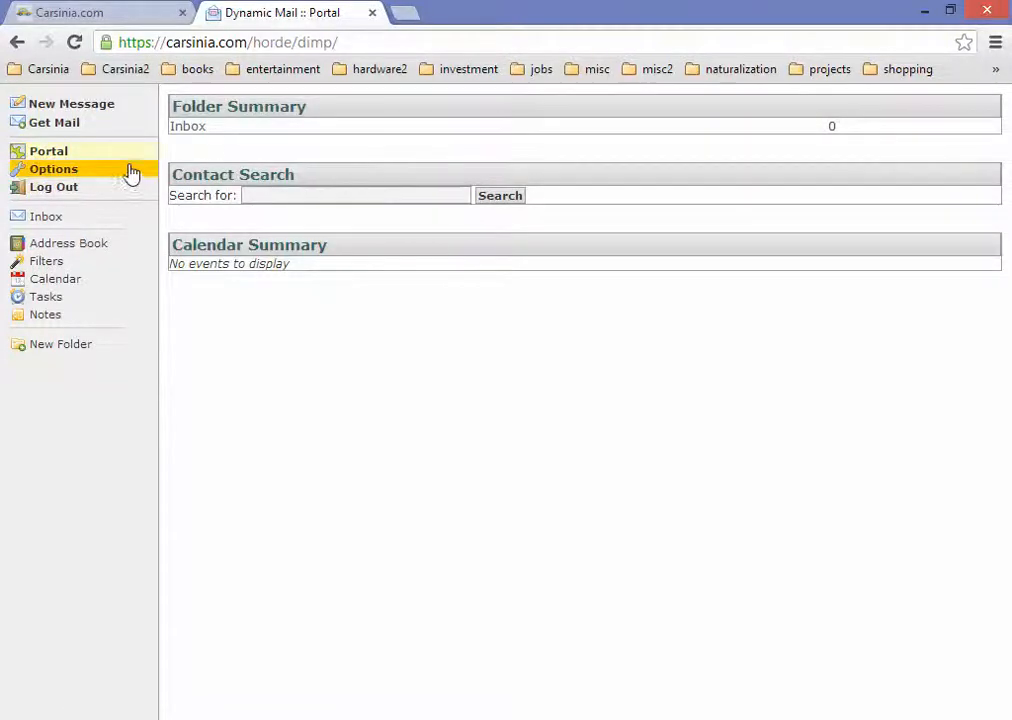
click(83, 170)
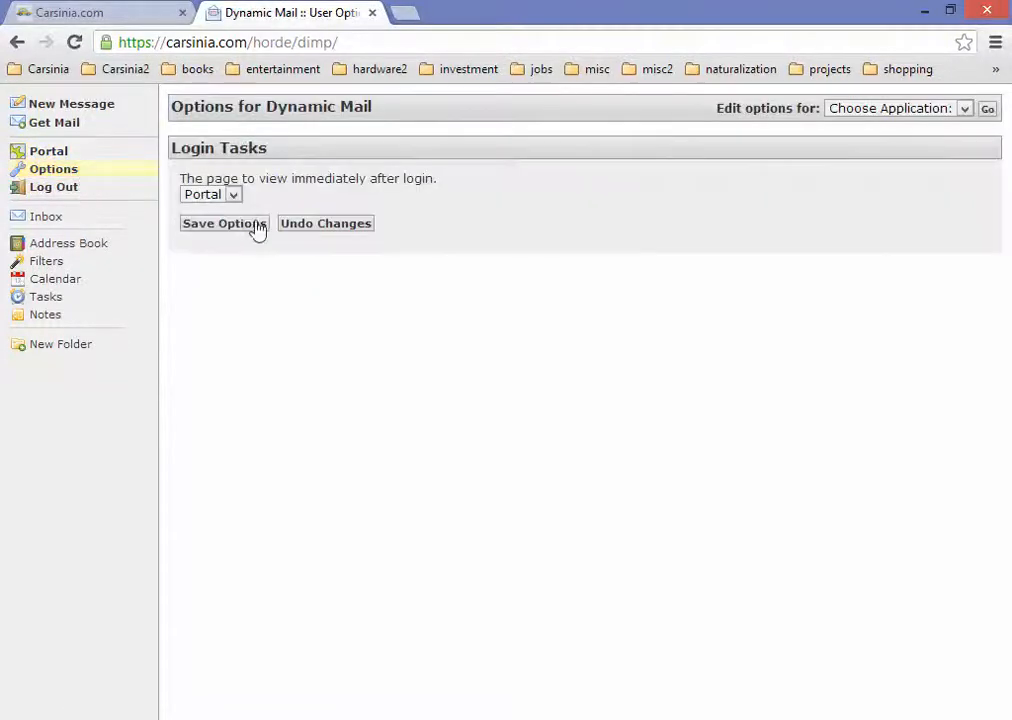
Step: Switch to Global Options and review Personal Information, leaving Default Identity unchanged
click(898, 110)
click(906, 187)
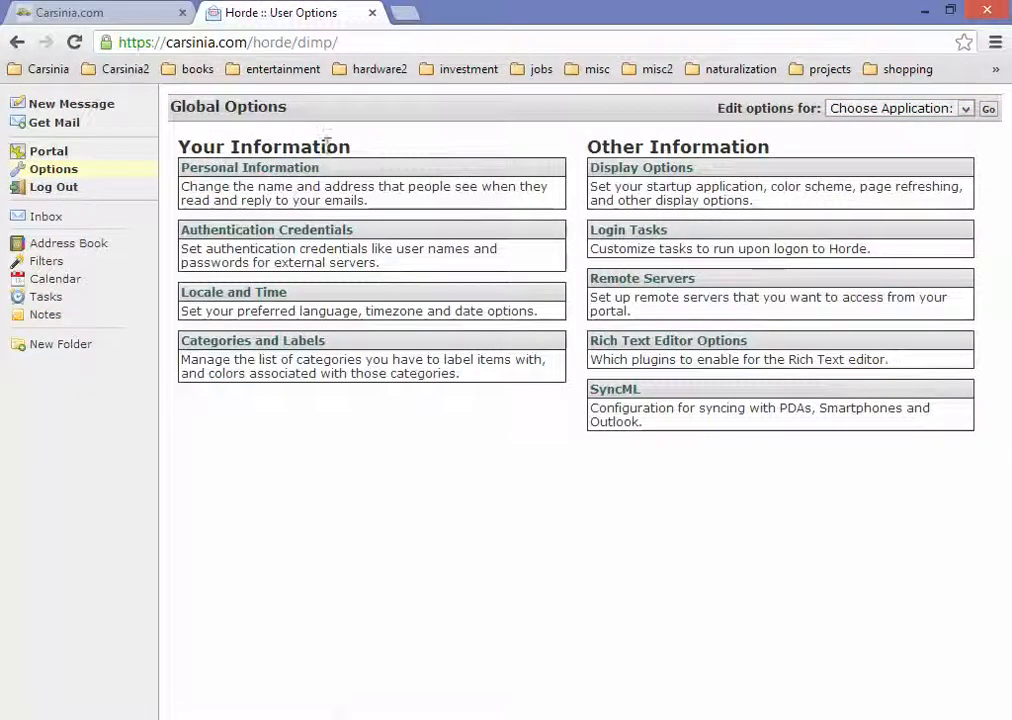
click(260, 170)
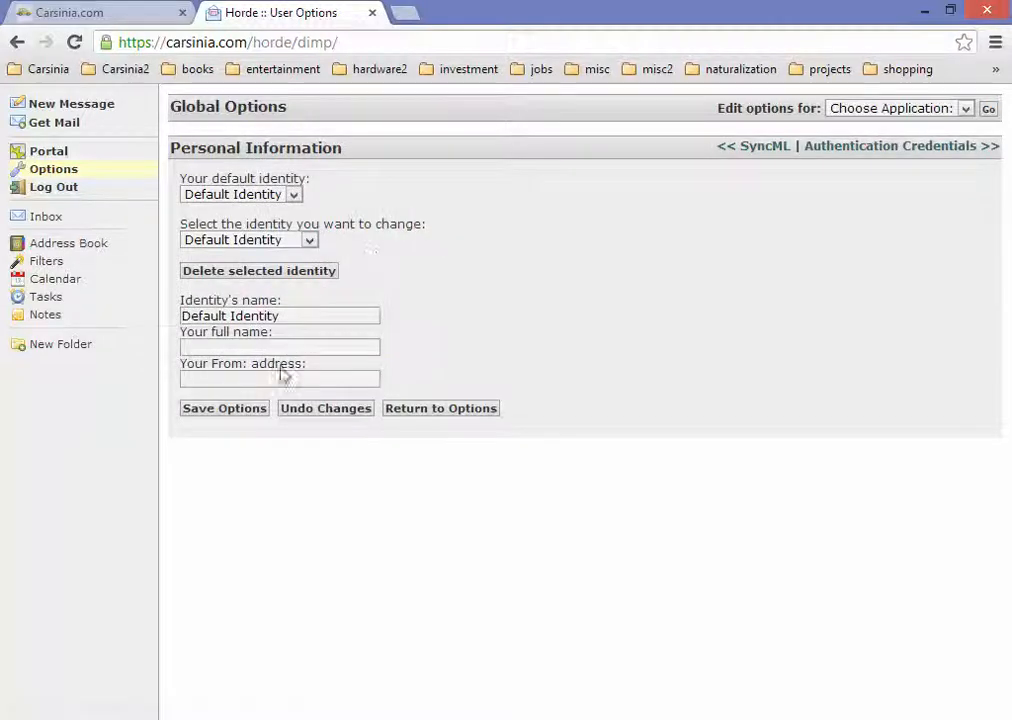
click(219, 346)
click(219, 380)
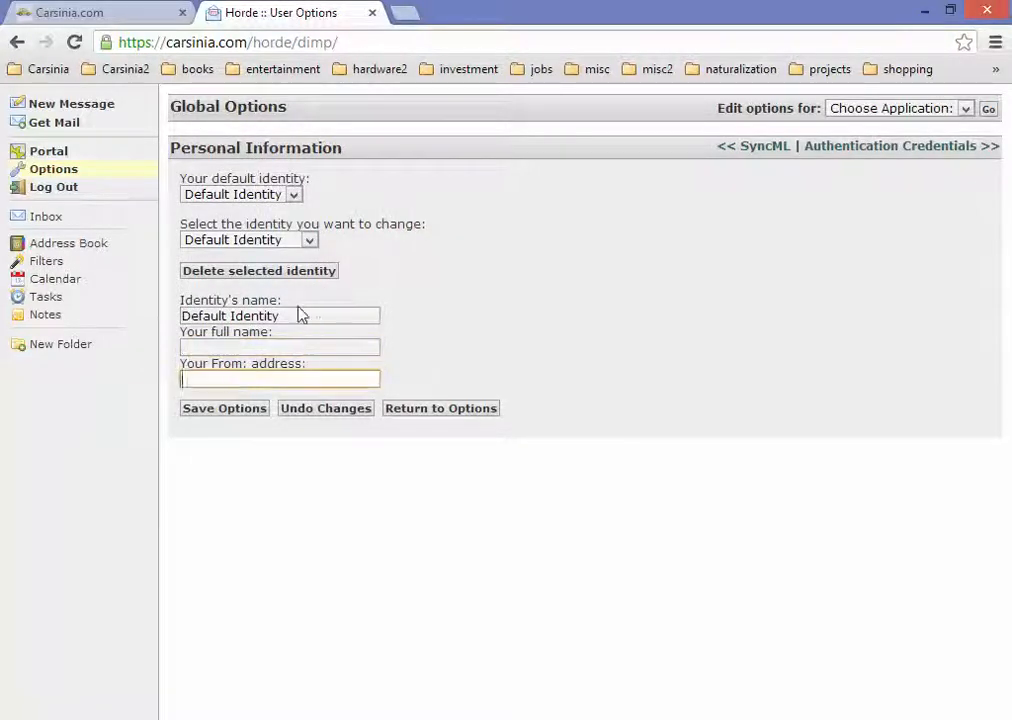
drag(314, 314, 43, 304)
click(538, 248)
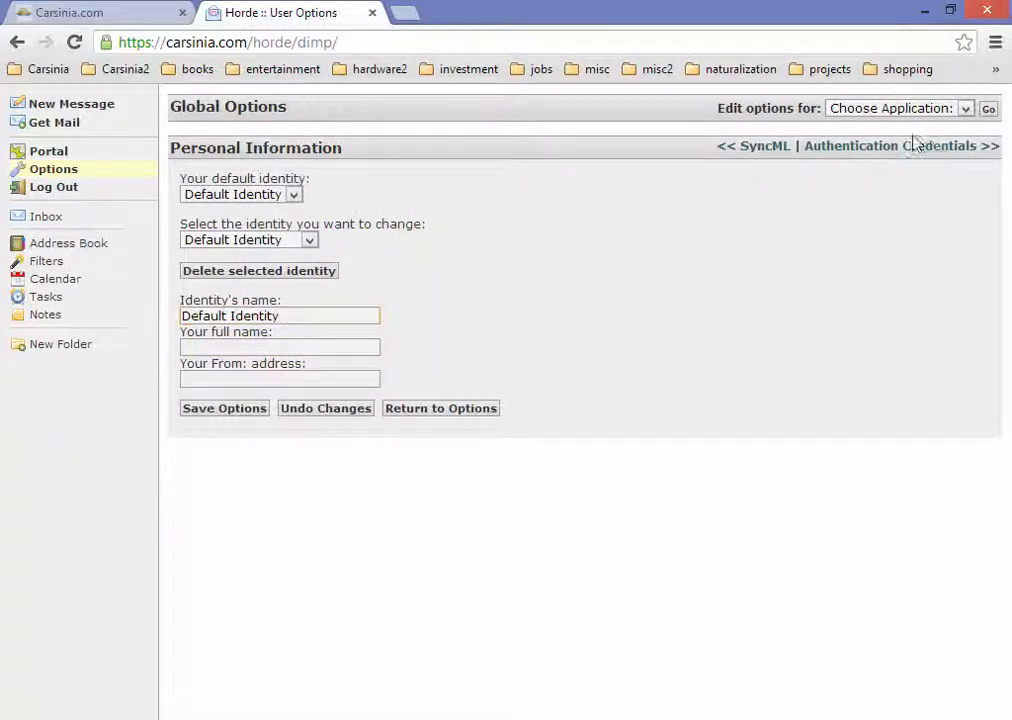
click(264, 195)
click(413, 215)
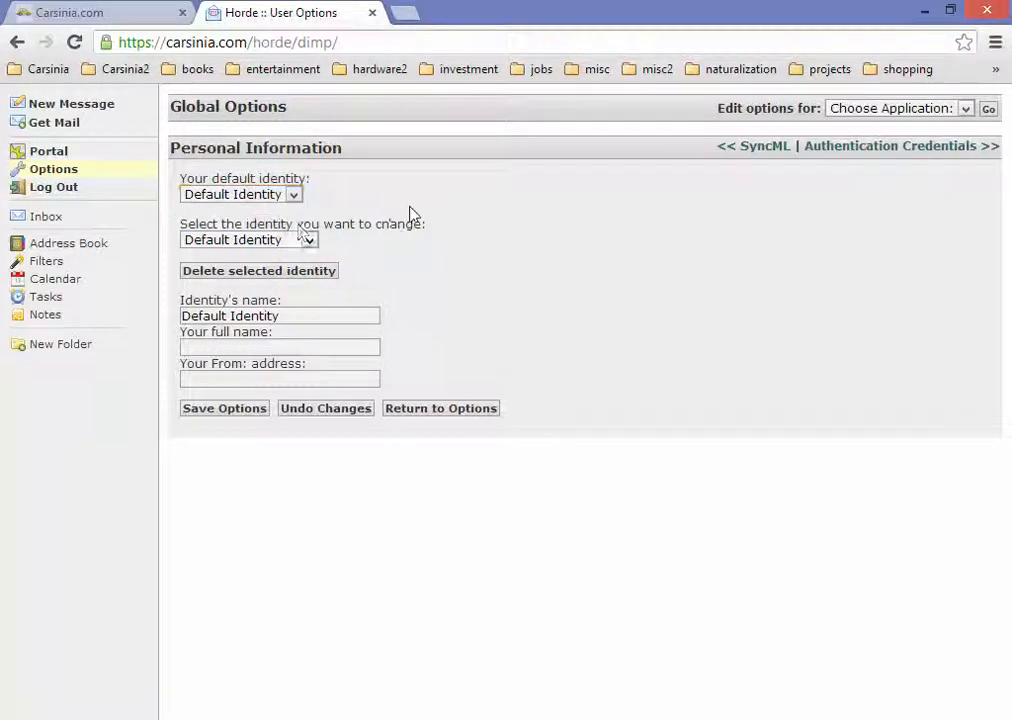
click(305, 237)
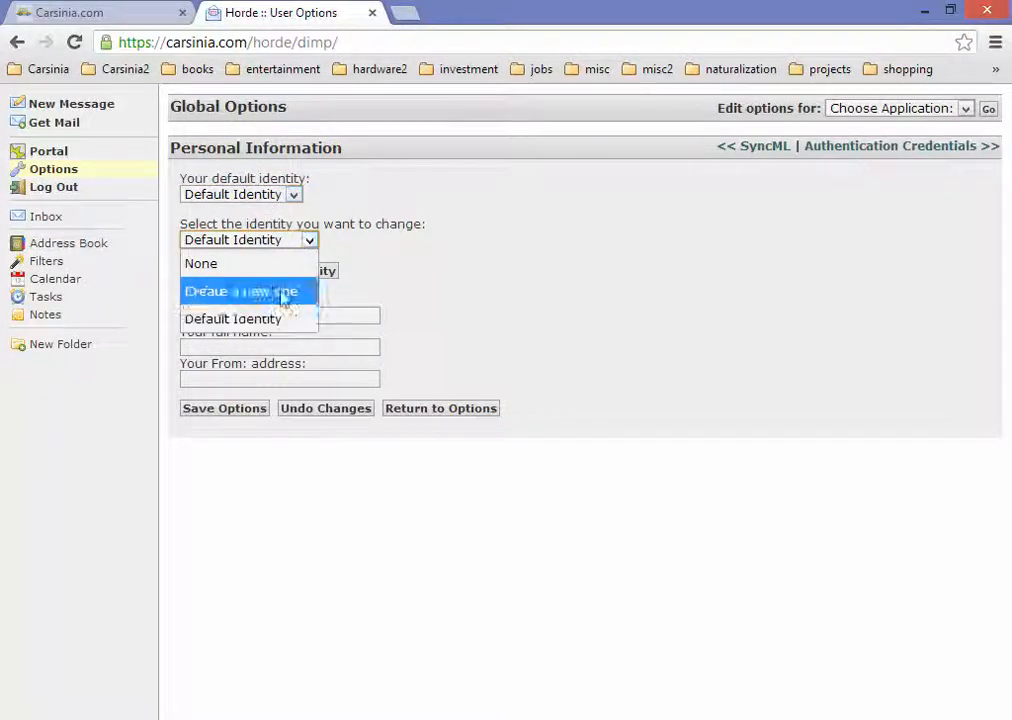
click(380, 217)
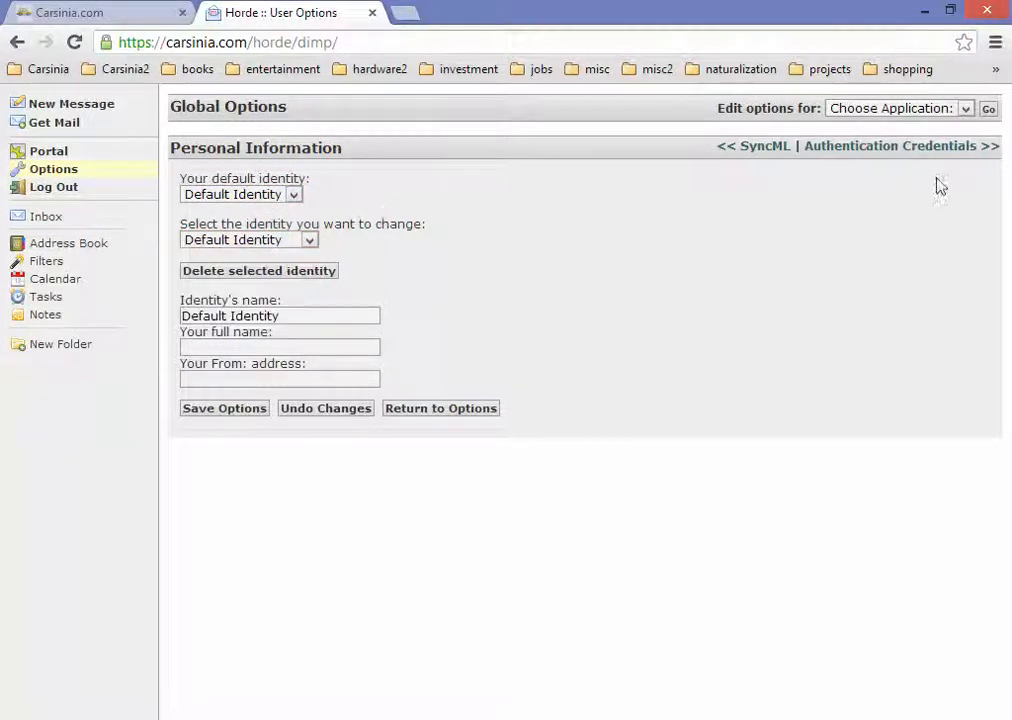
Step: Review Authentication Credentials and Rich Text Editor Options, returning to Global Options after each
click(838, 110)
click(880, 187)
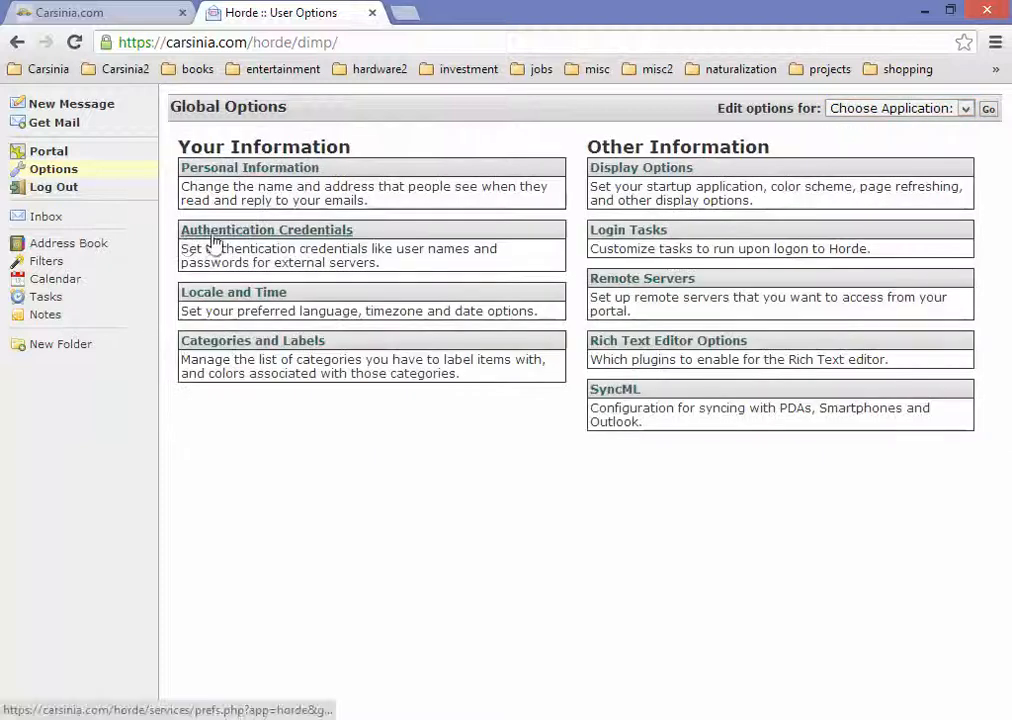
click(255, 238)
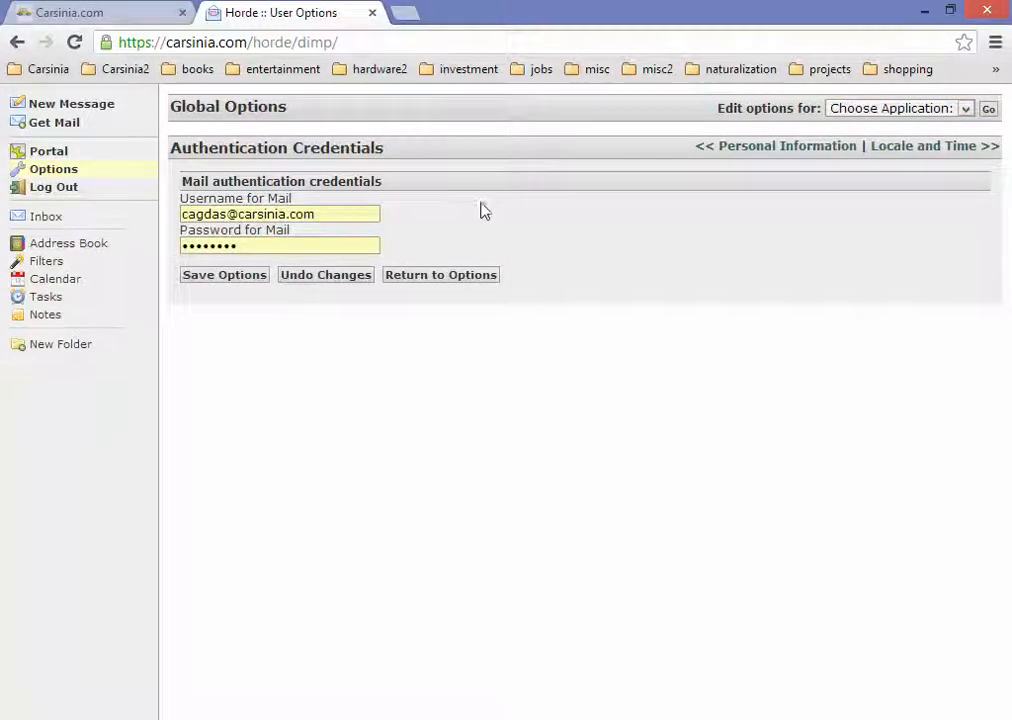
click(942, 109)
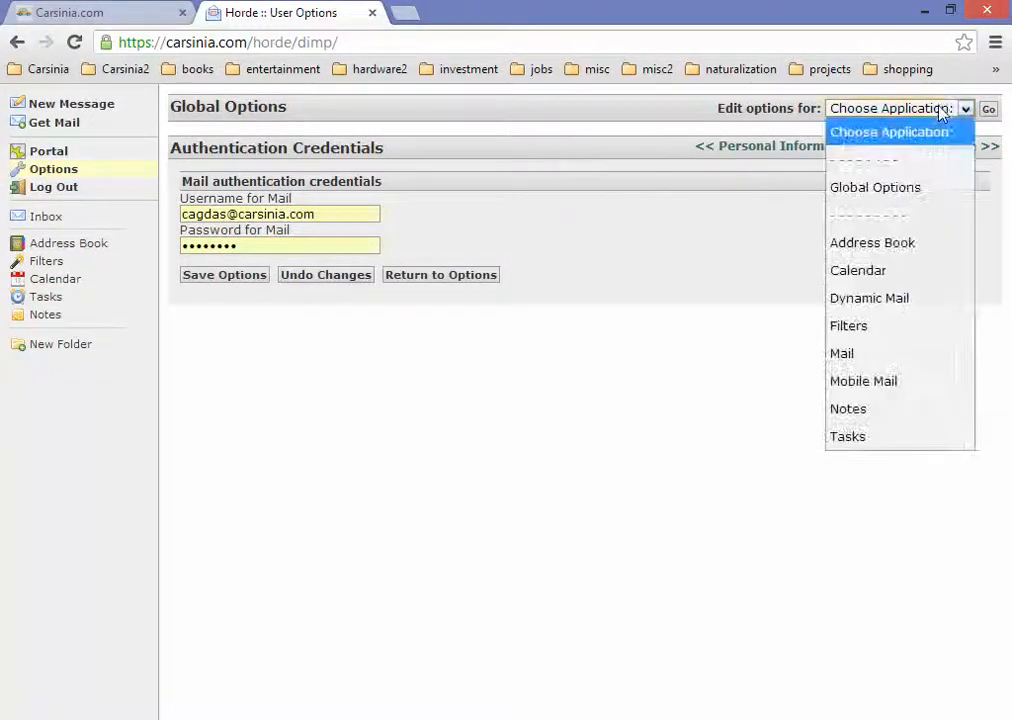
click(917, 190)
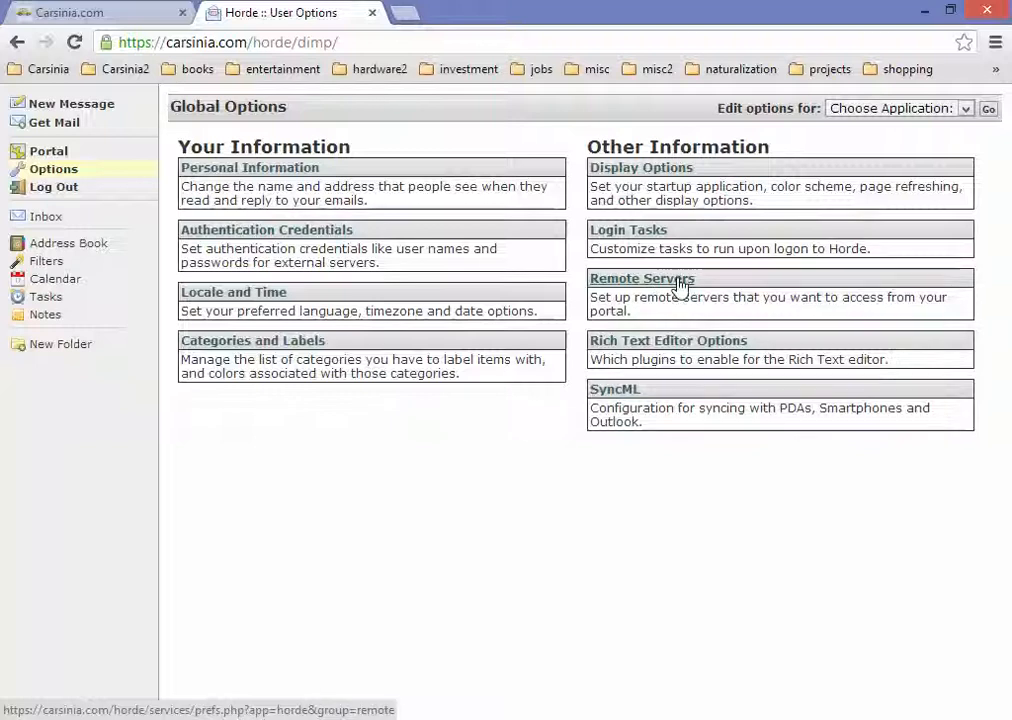
click(686, 347)
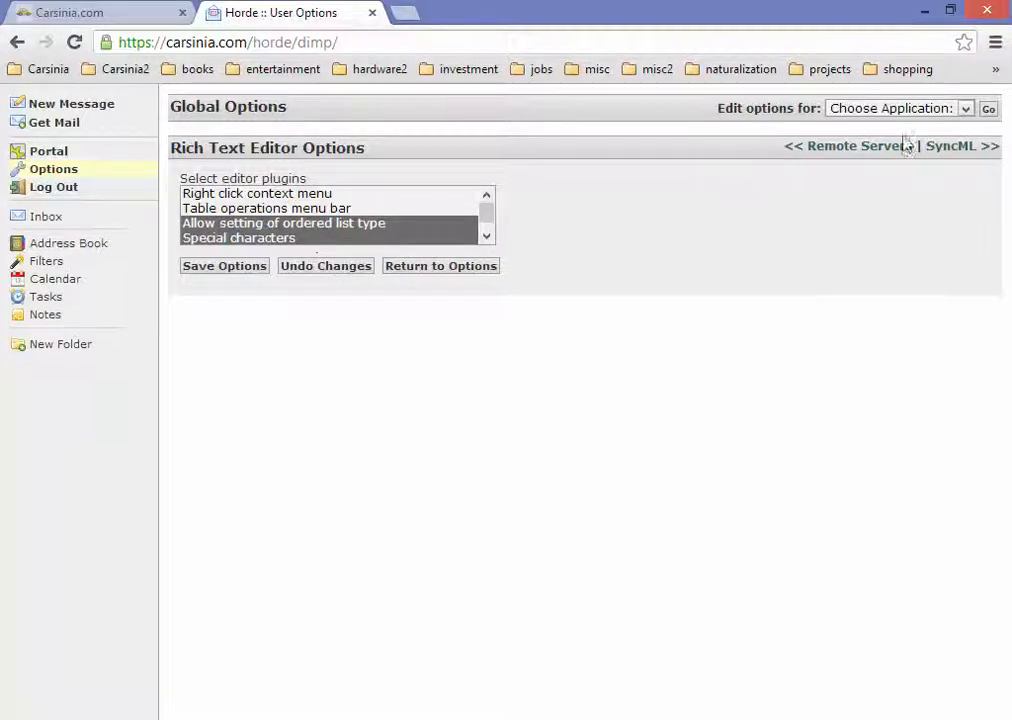
click(926, 110)
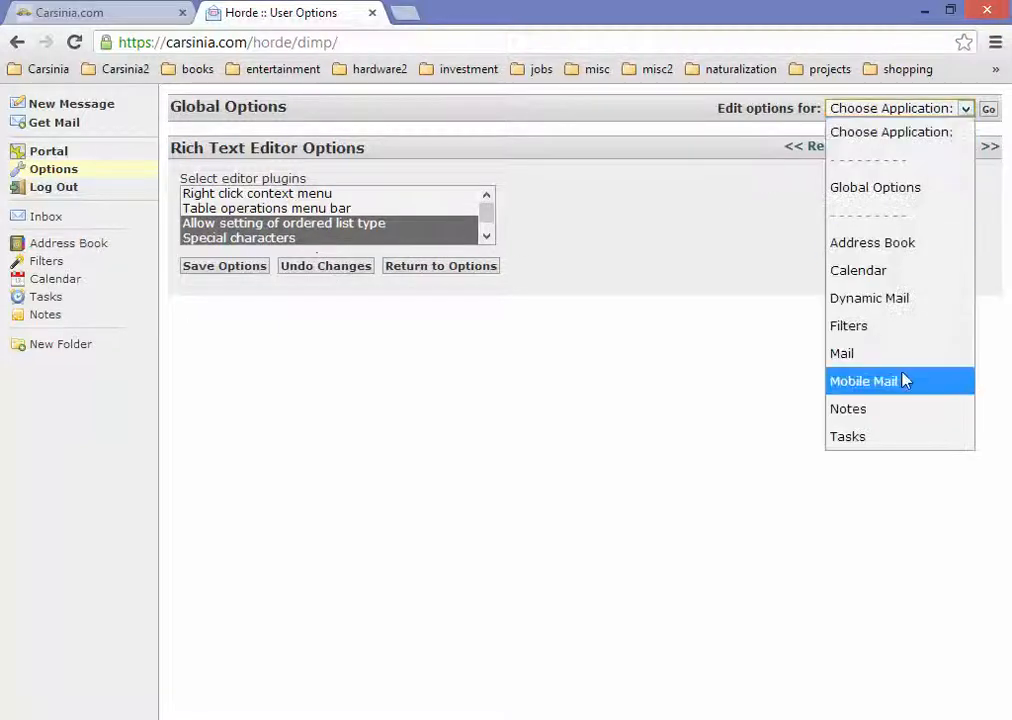
click(897, 187)
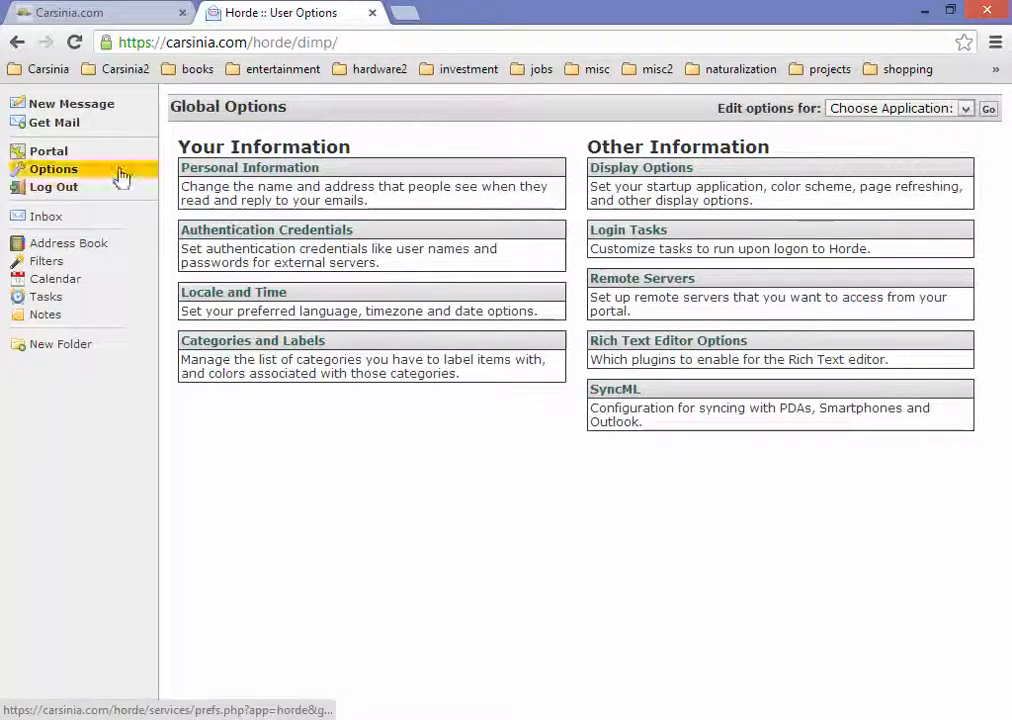
click(940, 114)
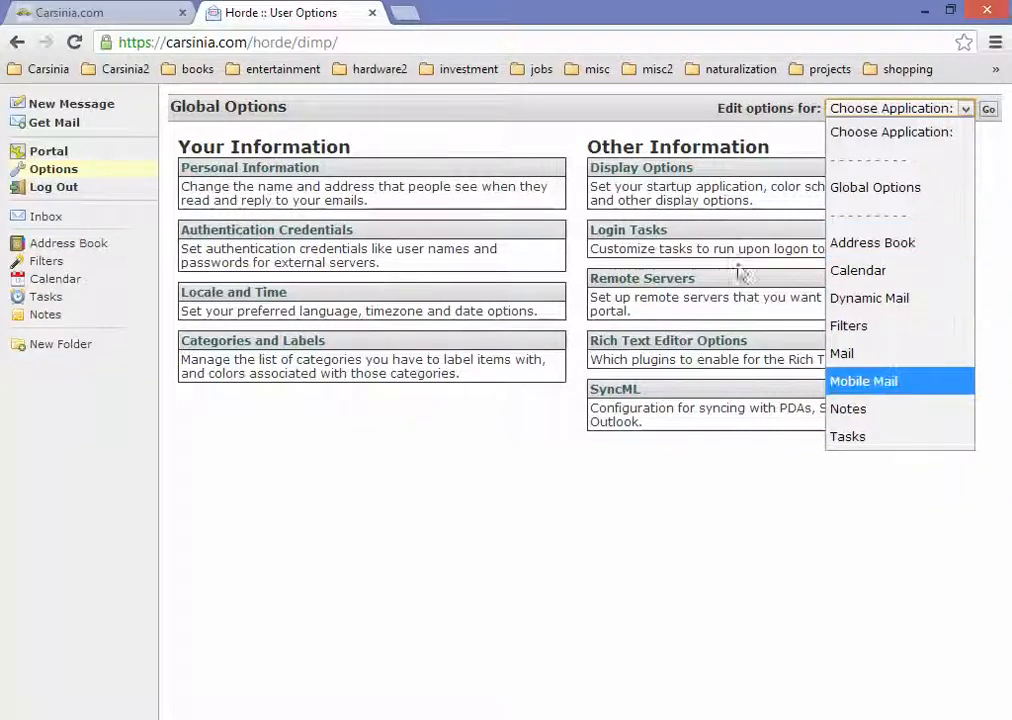
Step: Look through the Address Book options and its Address Books settings
click(899, 255)
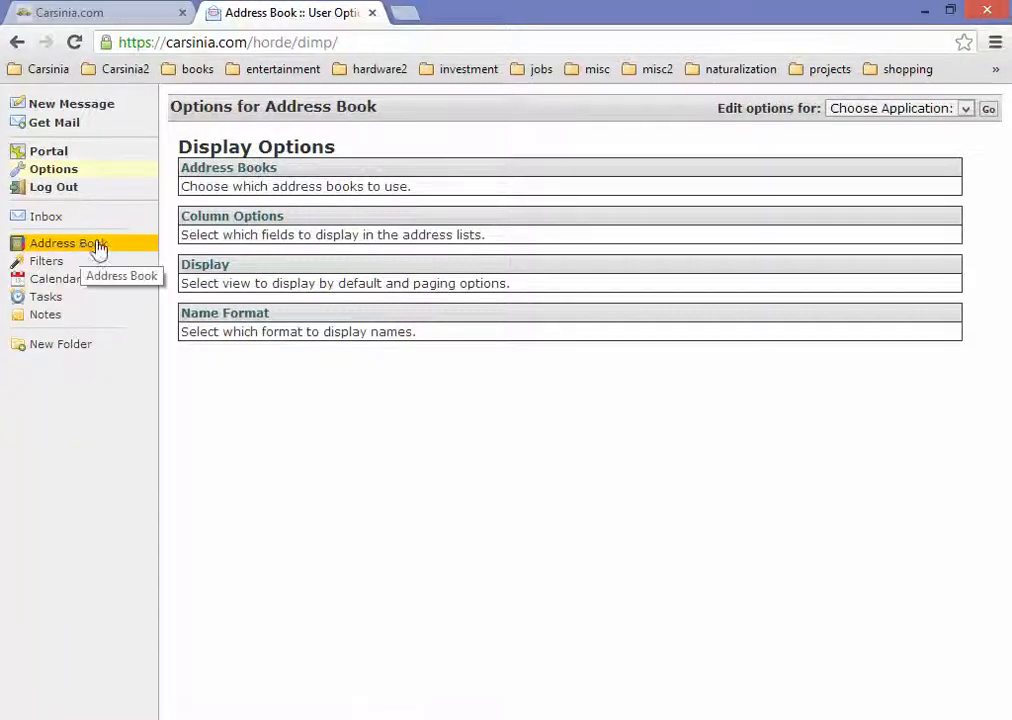
click(221, 169)
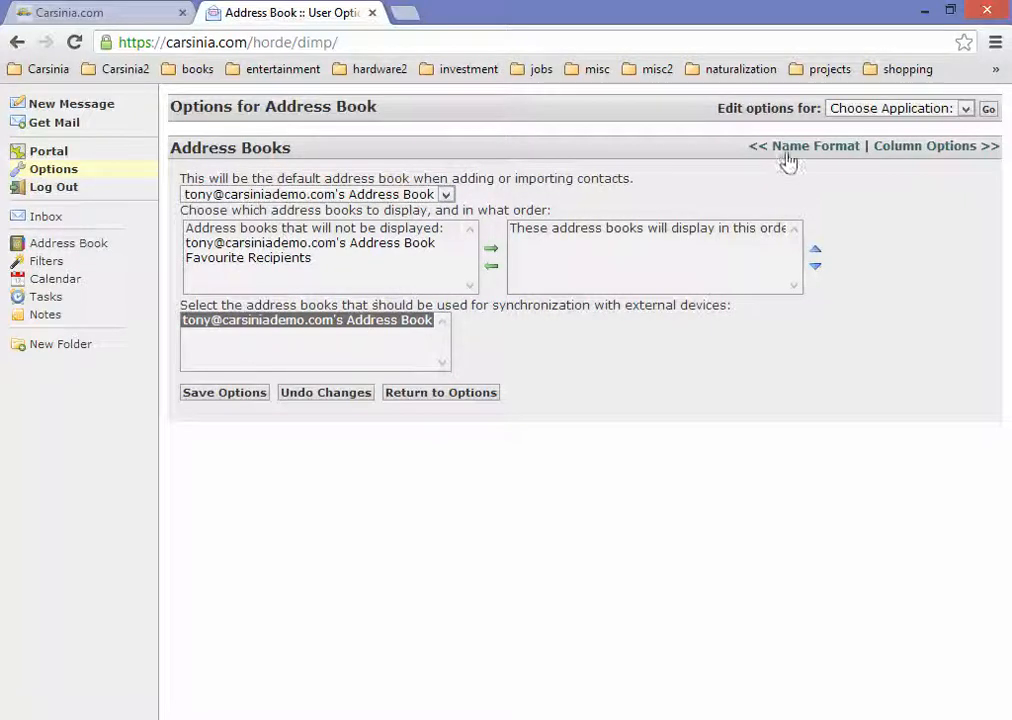
click(965, 108)
click(910, 242)
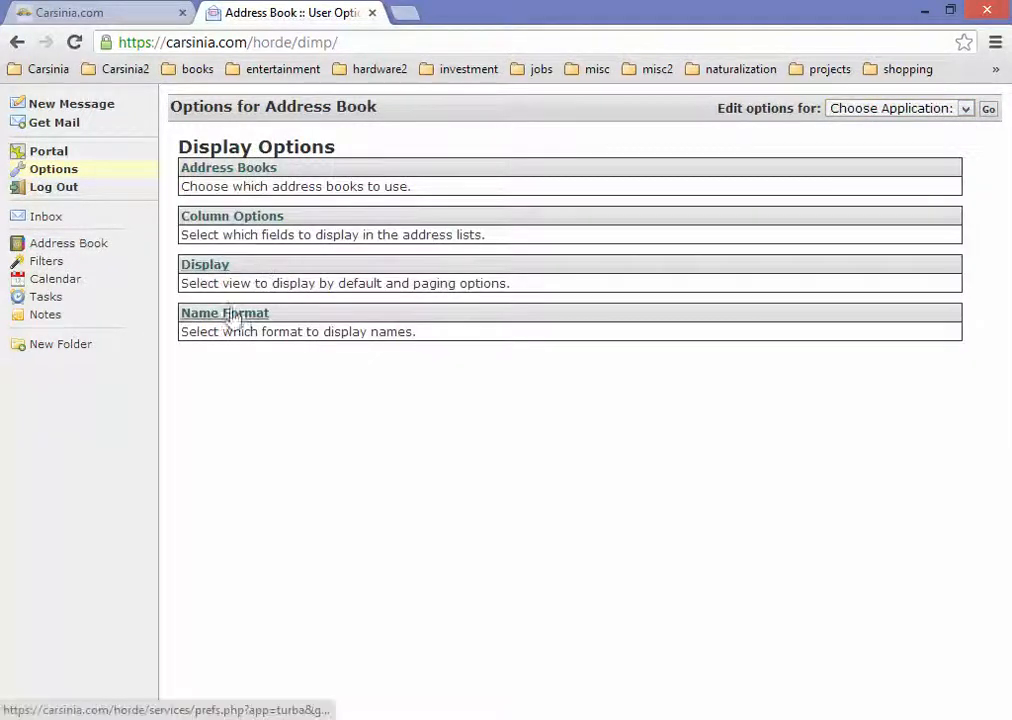
Step: Switch to Calendar options and show the June 2013 month view
click(926, 110)
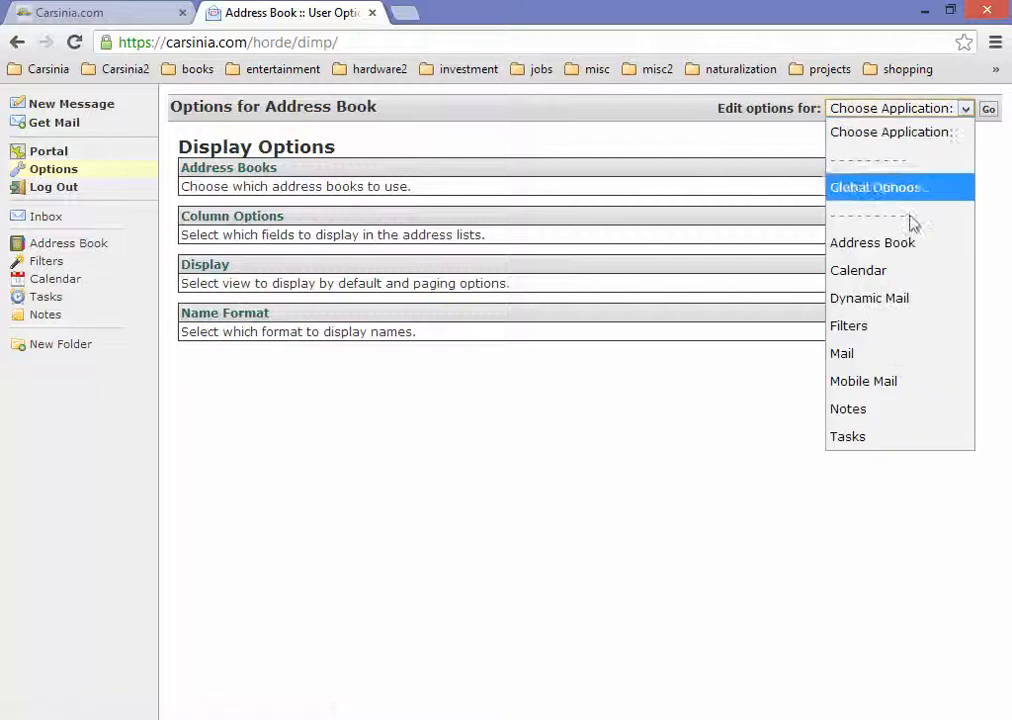
click(910, 271)
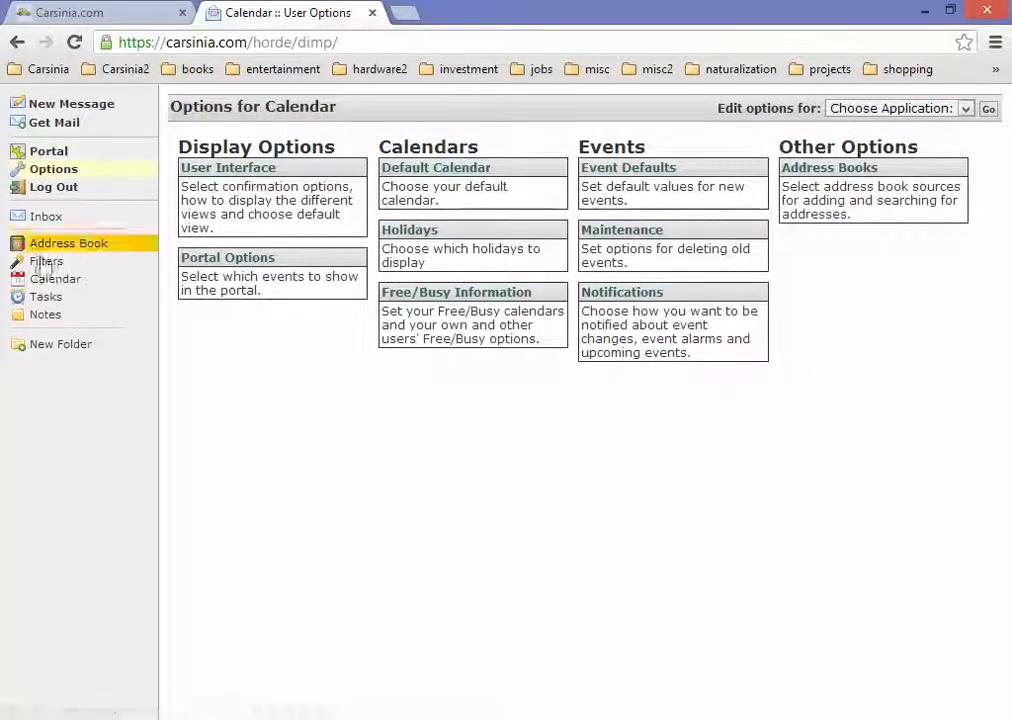
click(58, 283)
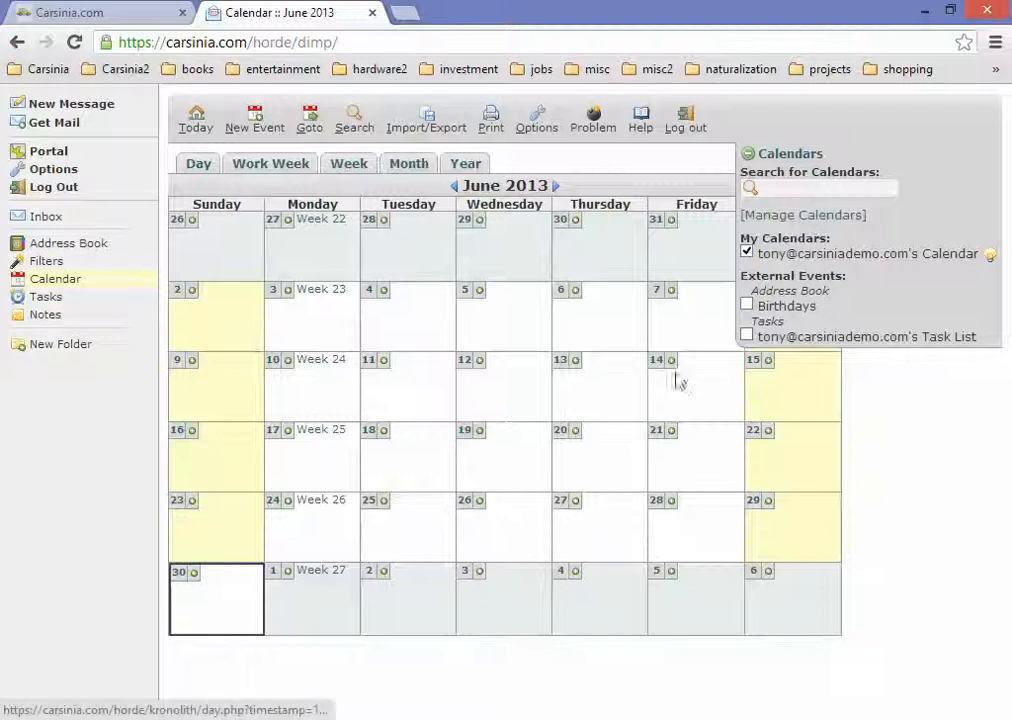
Step: Add a 'test' event on Sunday, June 9, 2013, 6–7 am, check it, then go to Inbox
click(191, 362)
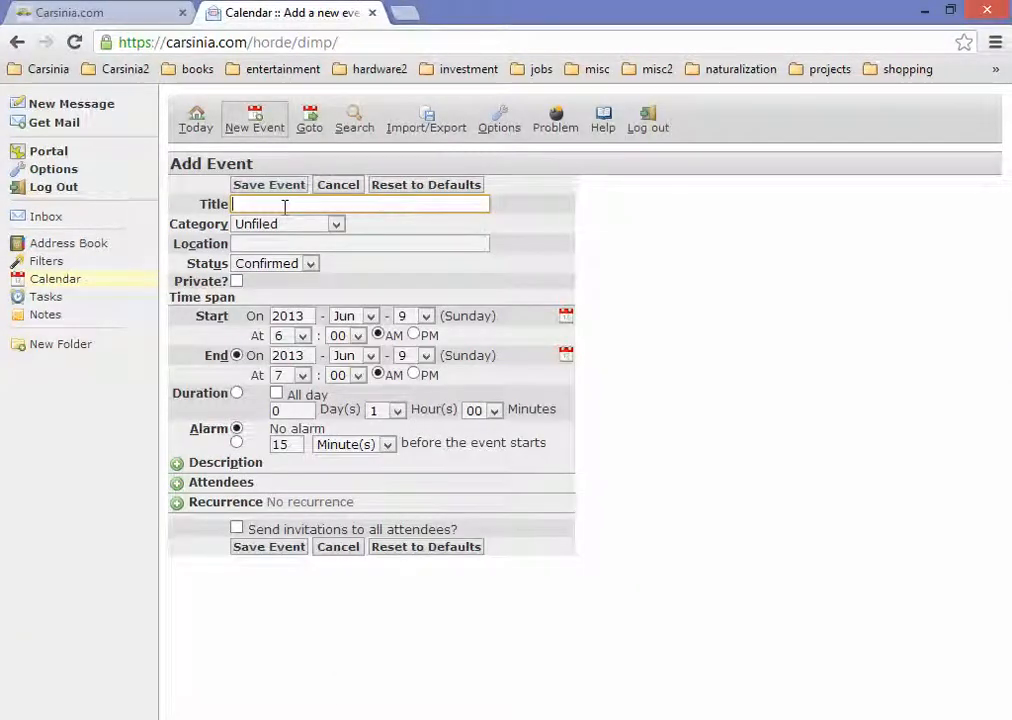
text(test)
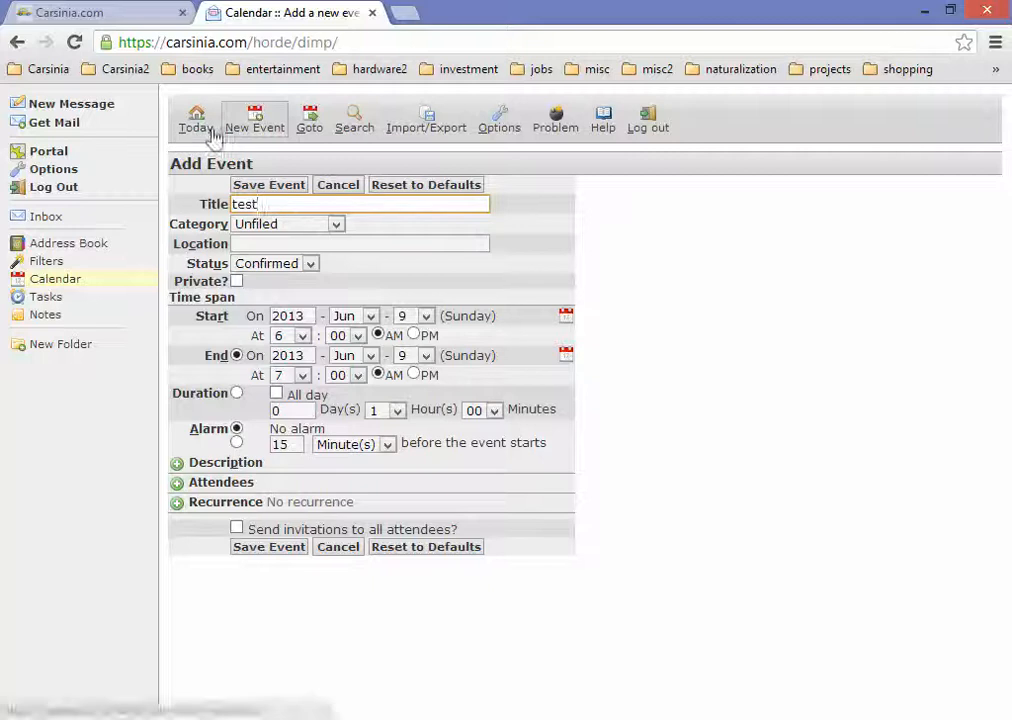
click(296, 549)
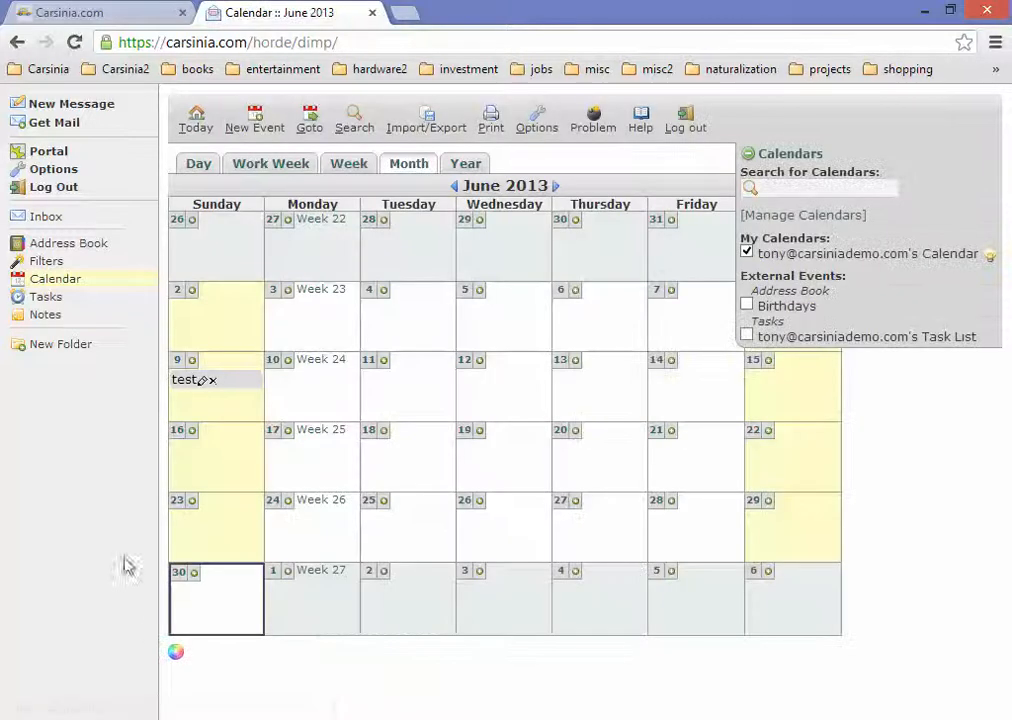
click(194, 384)
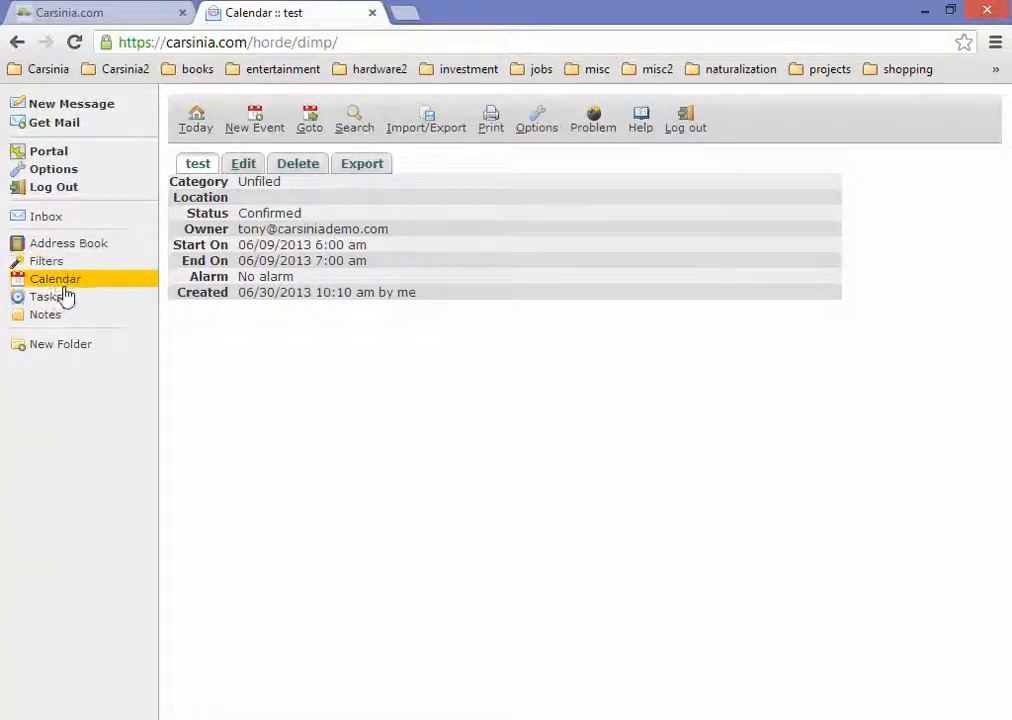
click(47, 219)
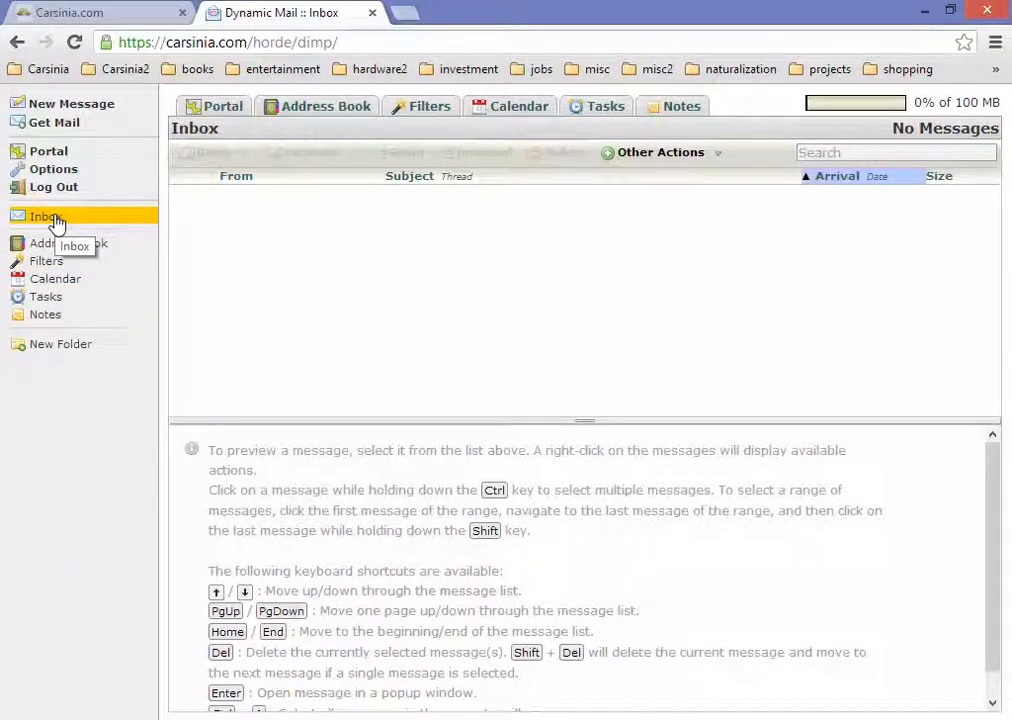
click(62, 174)
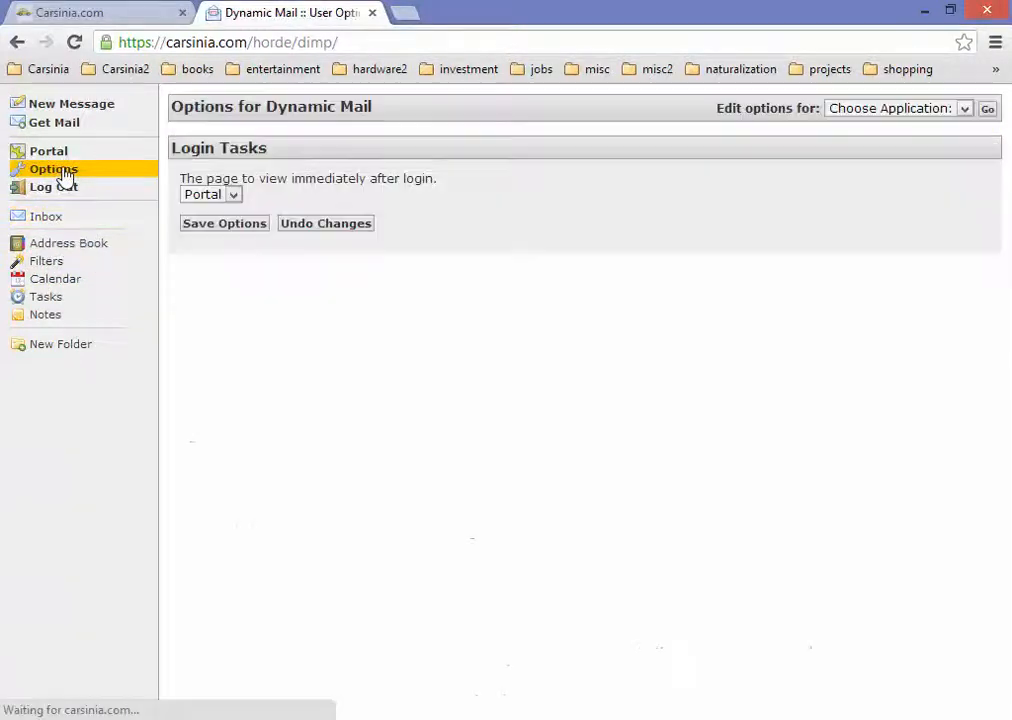
click(894, 110)
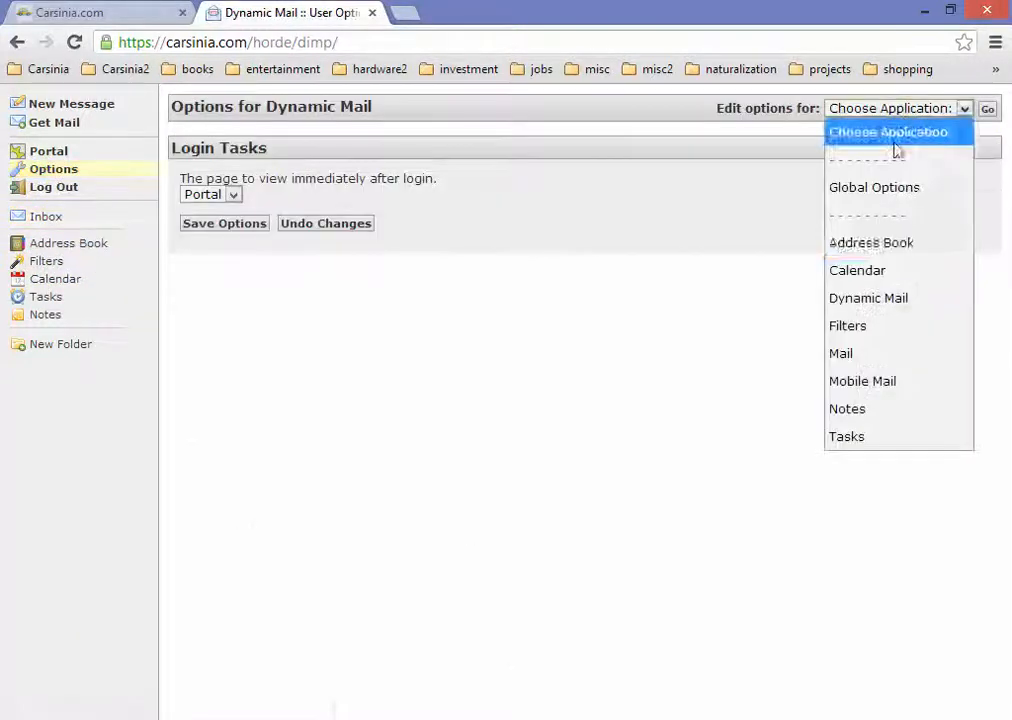
click(898, 302)
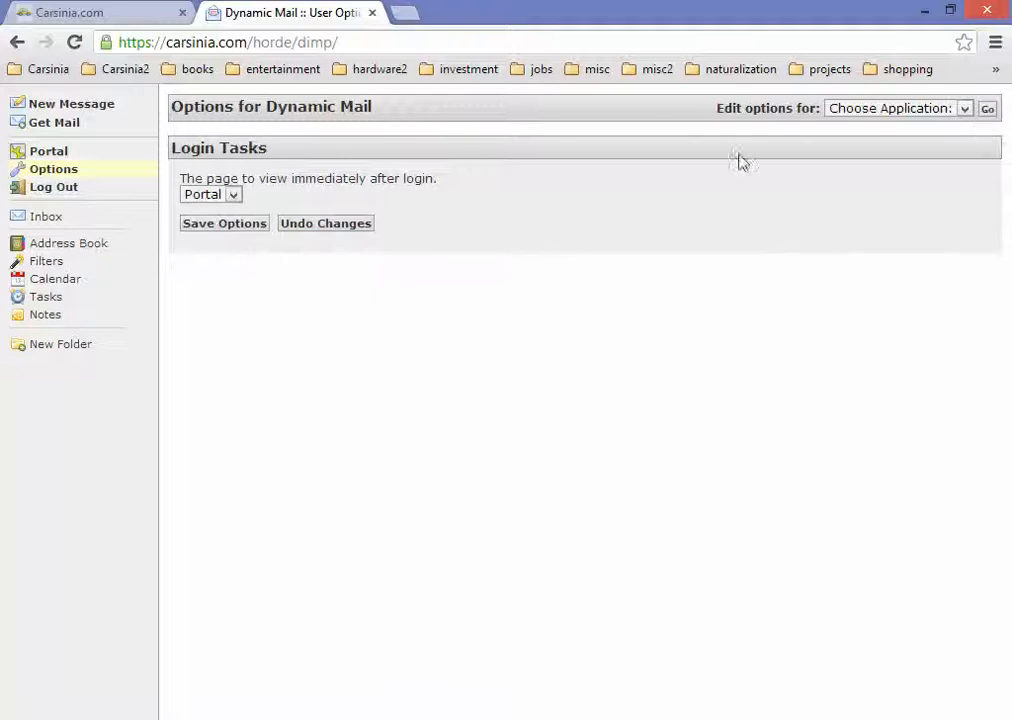
click(885, 108)
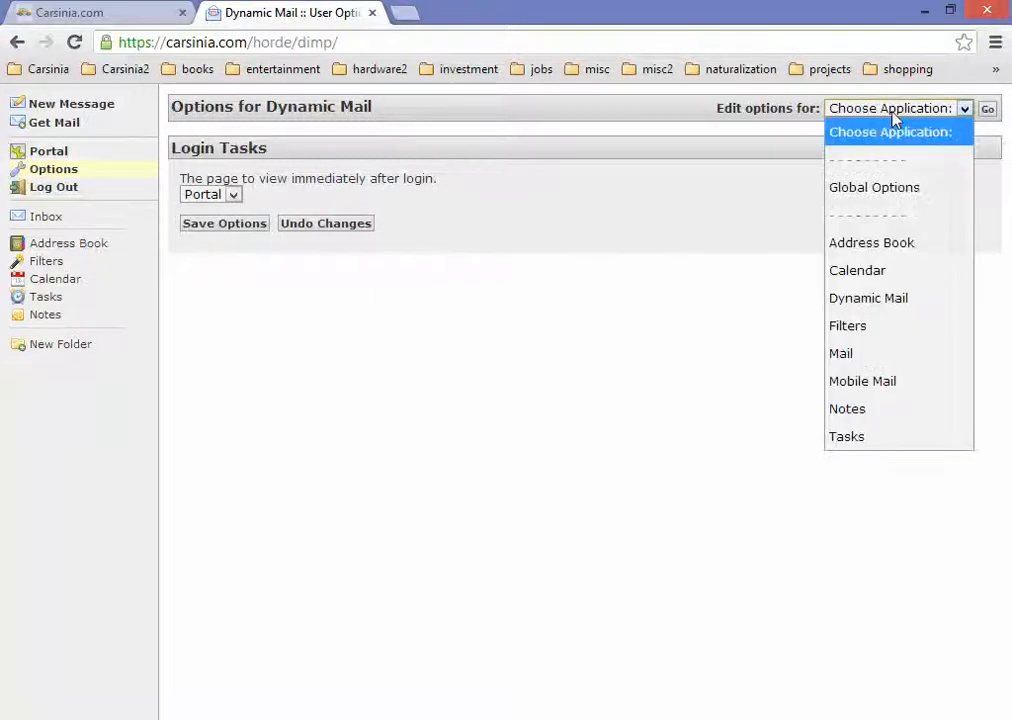
click(883, 302)
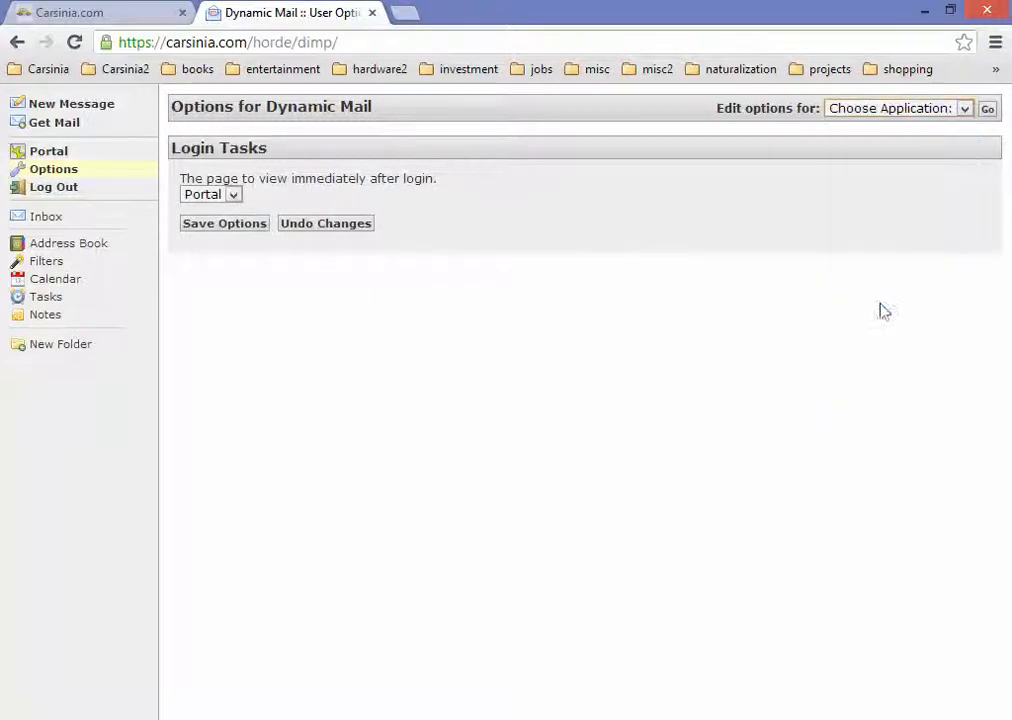
click(883, 110)
click(886, 356)
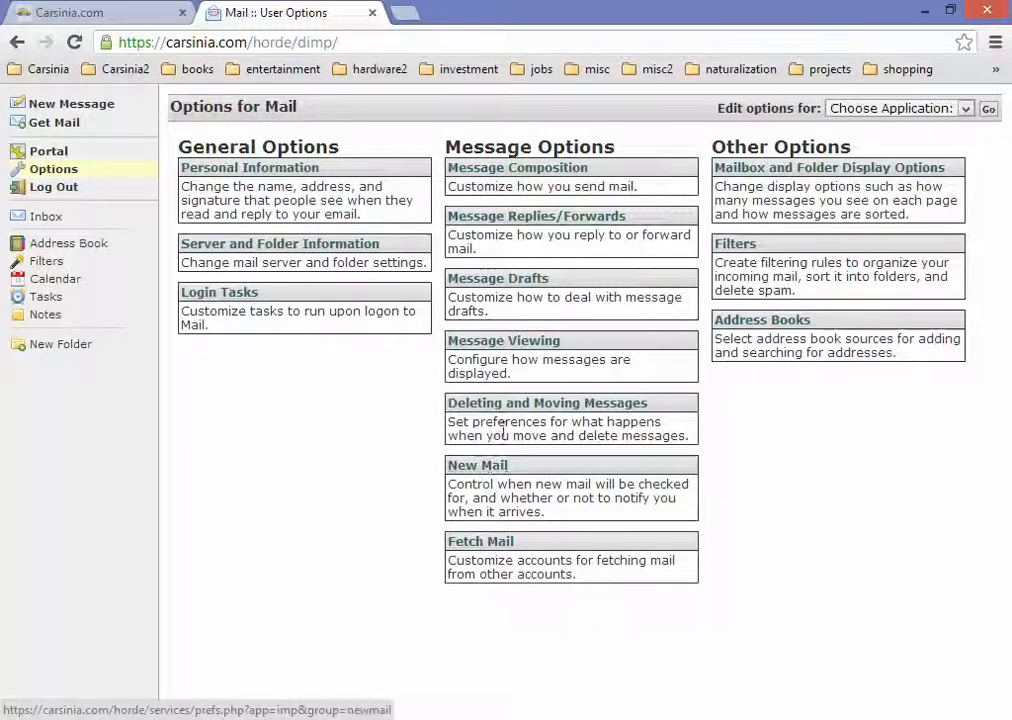
click(895, 108)
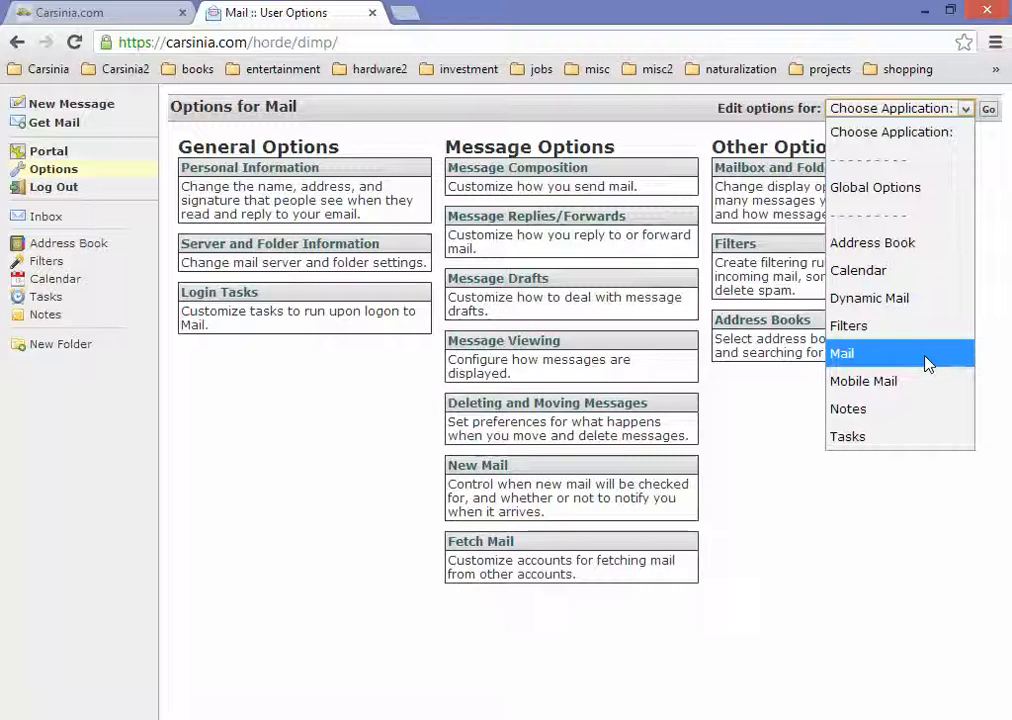
click(911, 418)
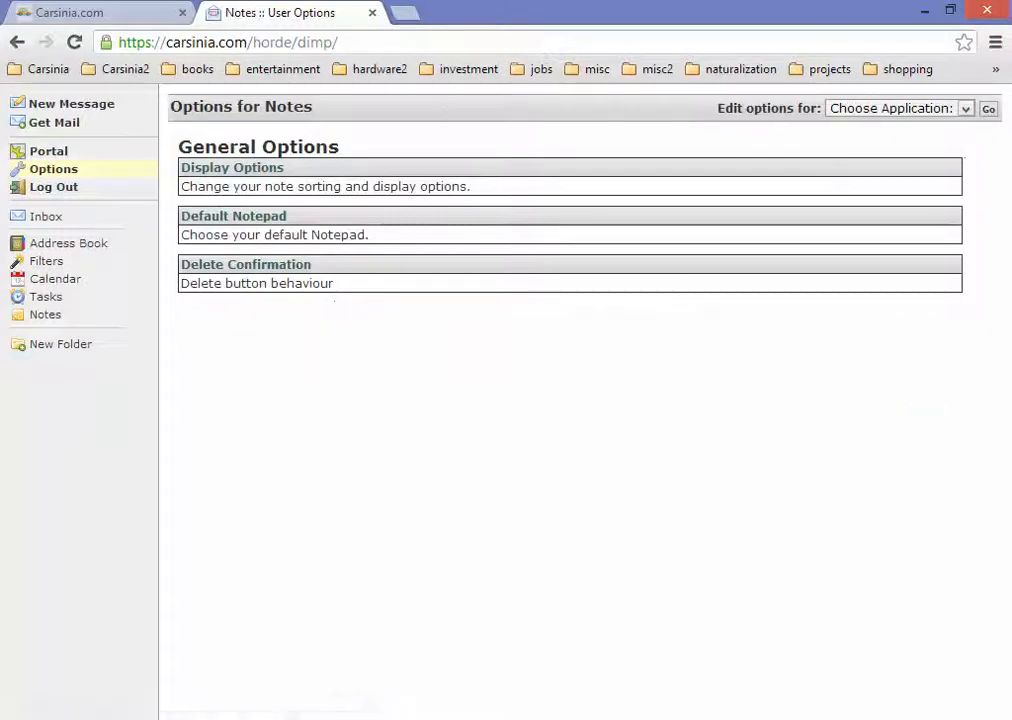
click(63, 220)
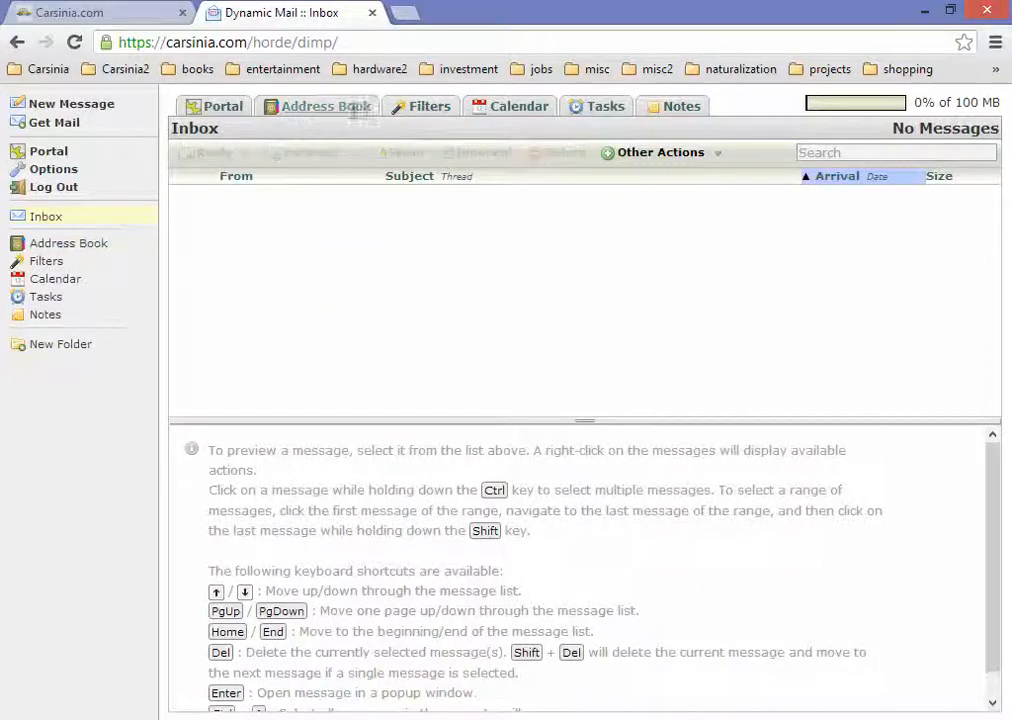
click(352, 108)
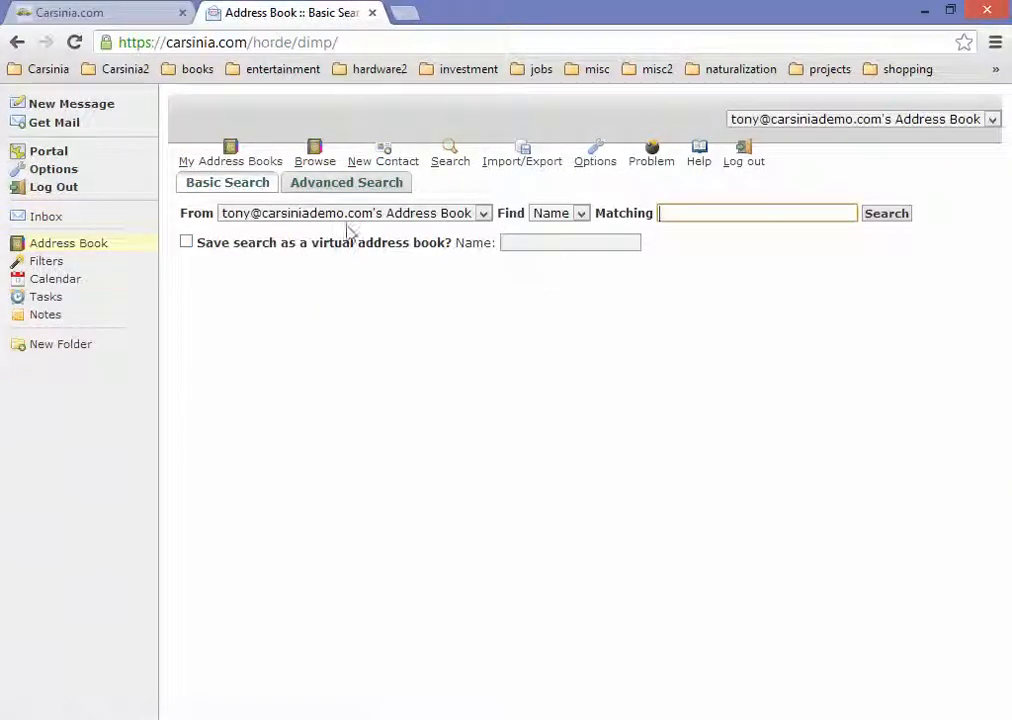
click(385, 162)
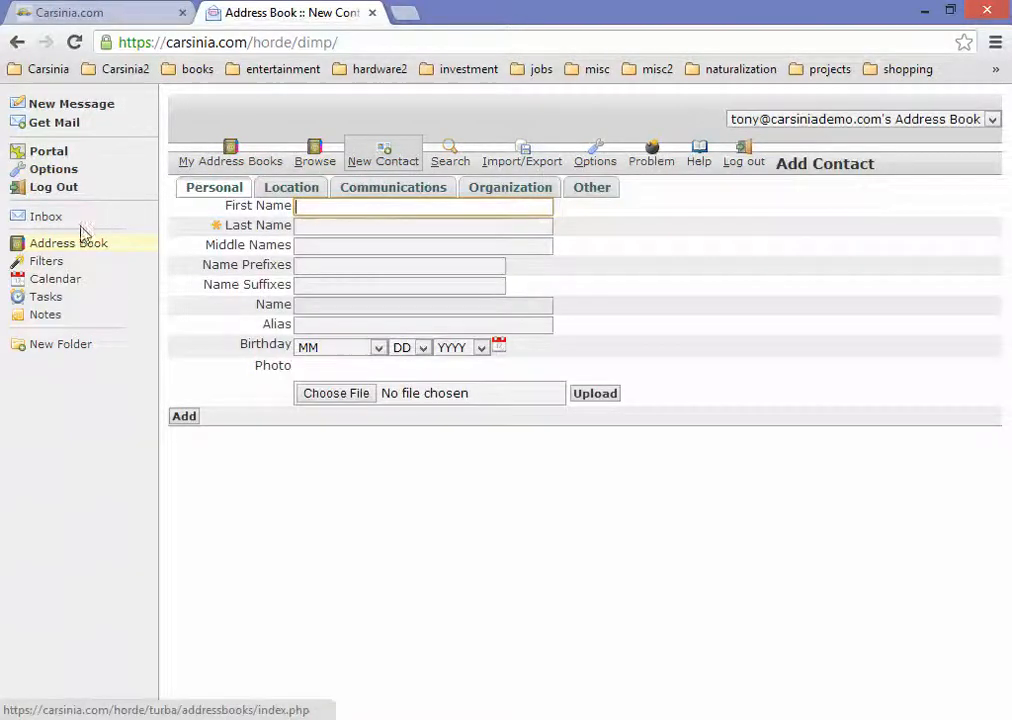
click(47, 217)
click(91, 250)
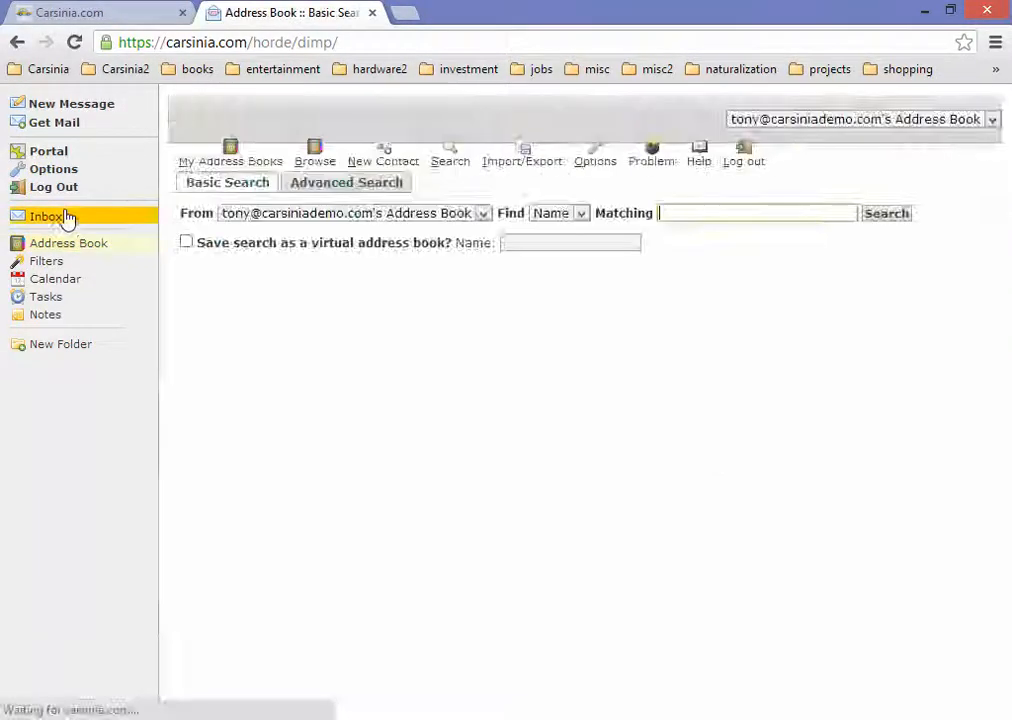
click(59, 220)
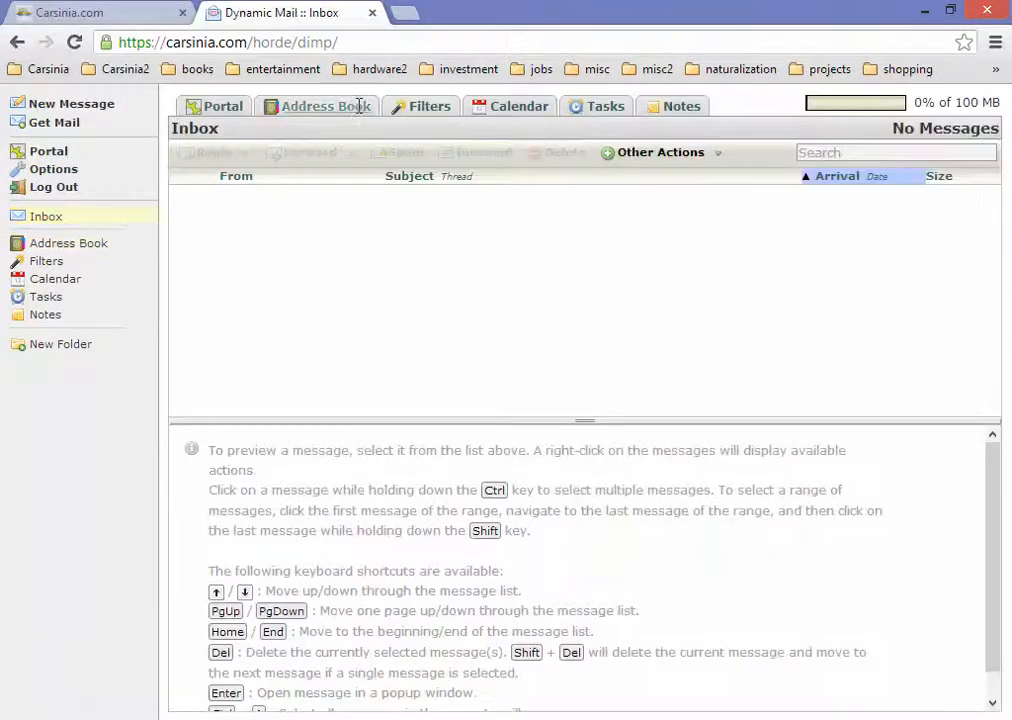
click(445, 104)
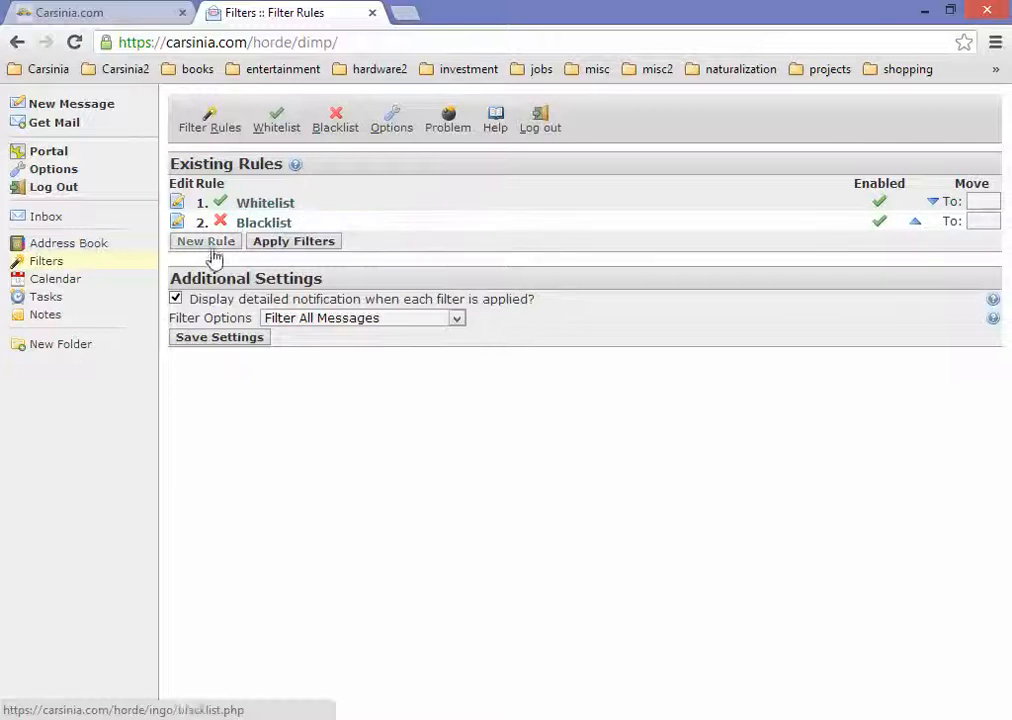
click(270, 205)
click(264, 223)
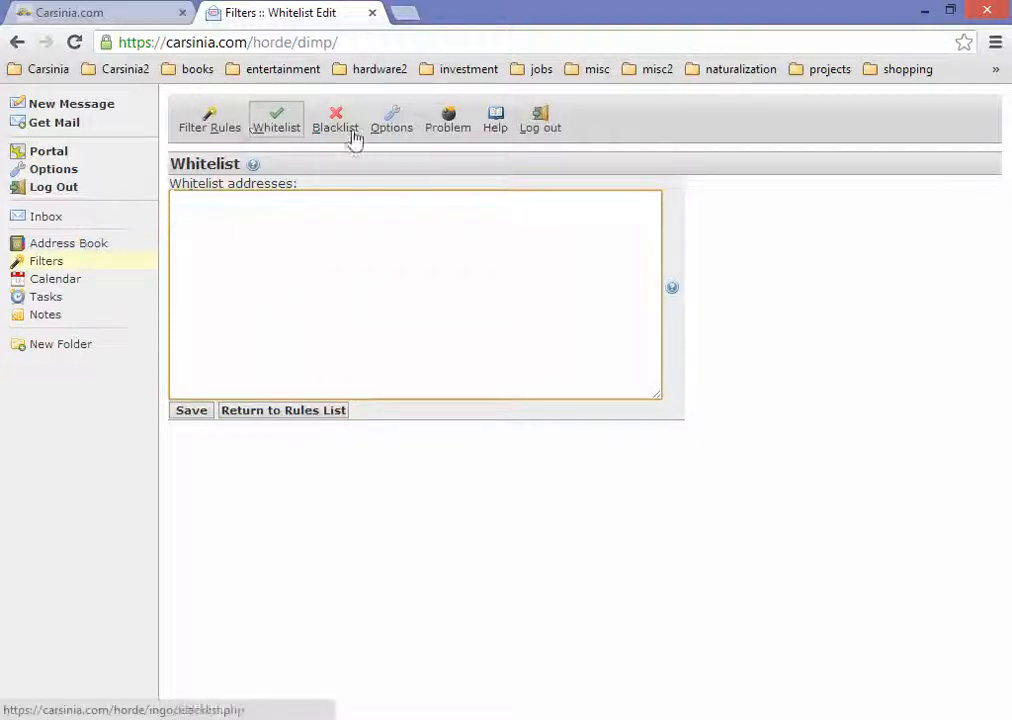
click(105, 219)
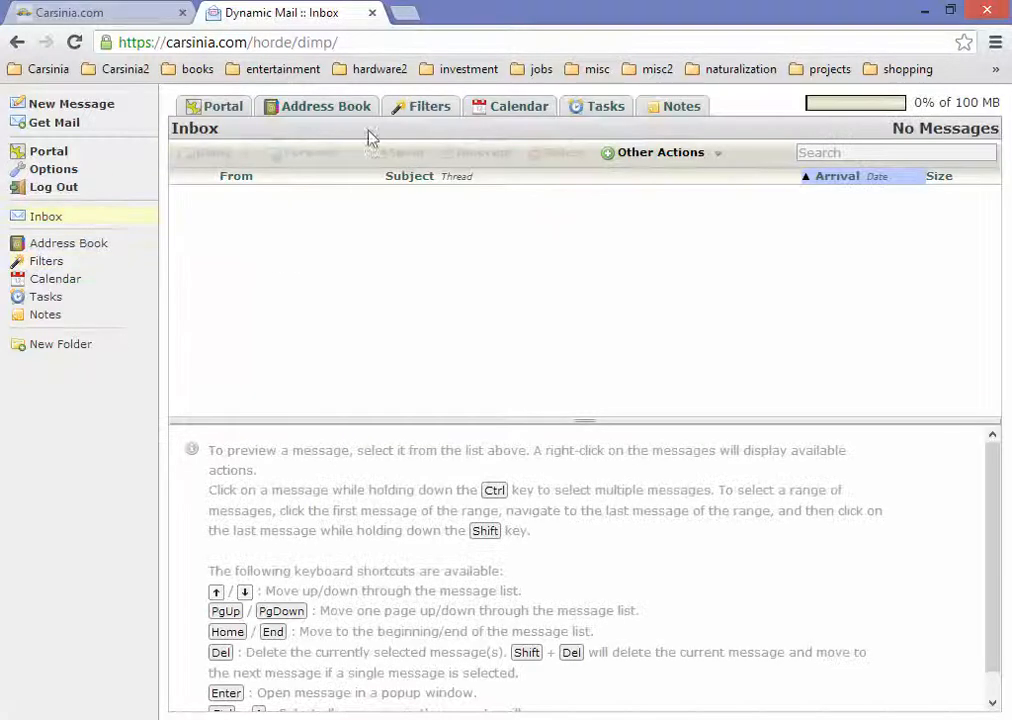
click(519, 106)
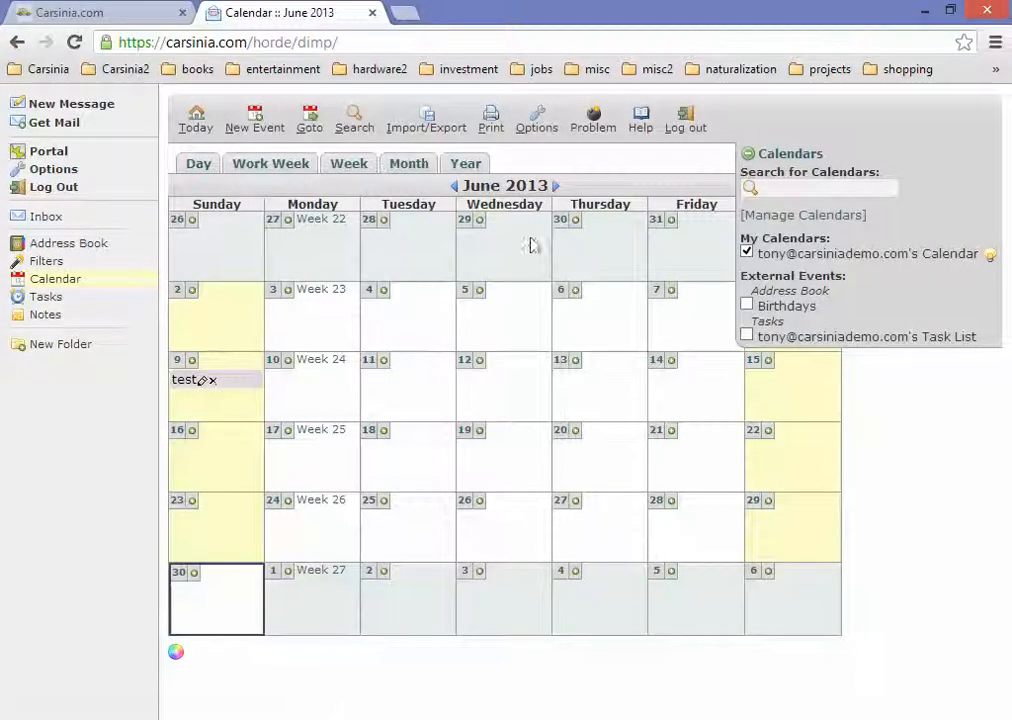
click(92, 218)
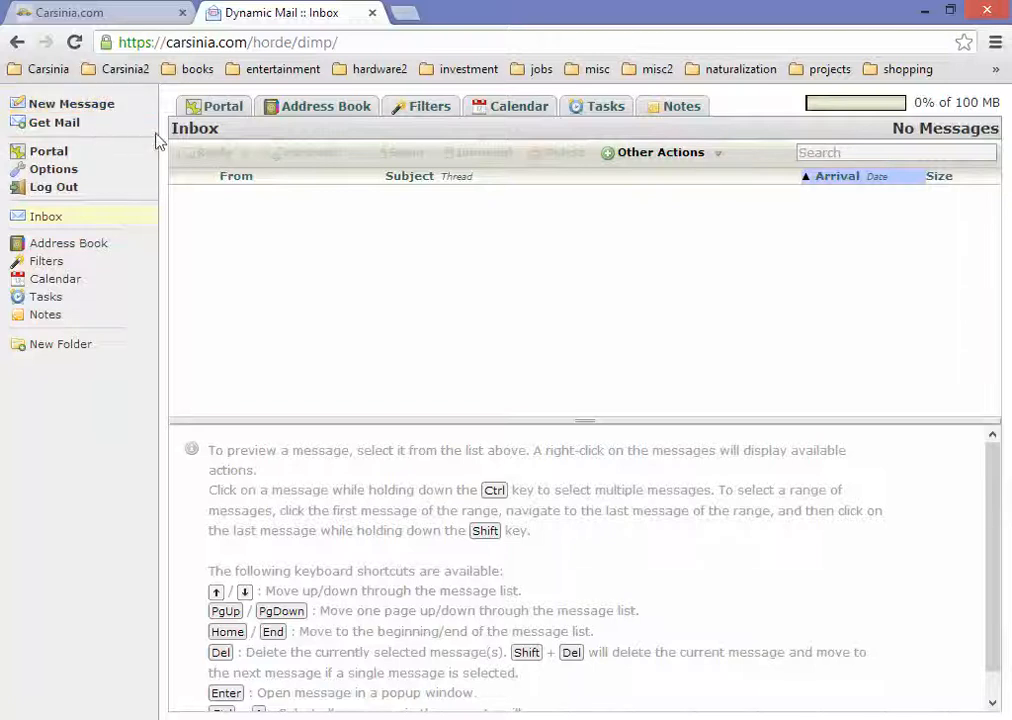
Step: Close the webmail tab, highlight mailbox addresses in the Emails list, and reopen Webmail login
click(373, 13)
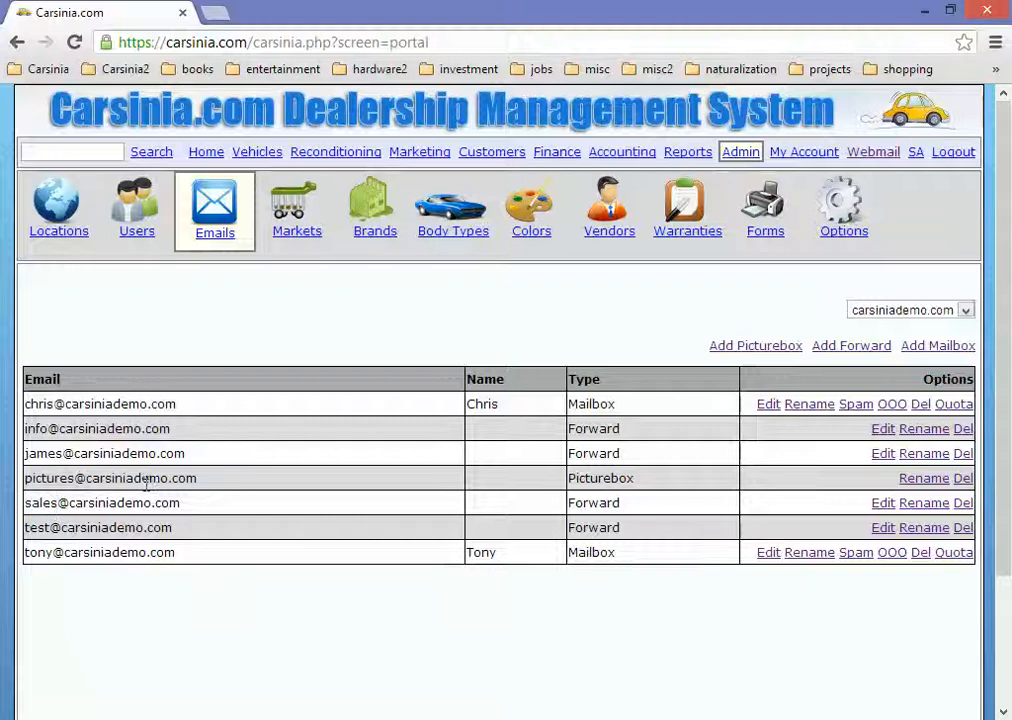
drag(182, 405, 27, 404)
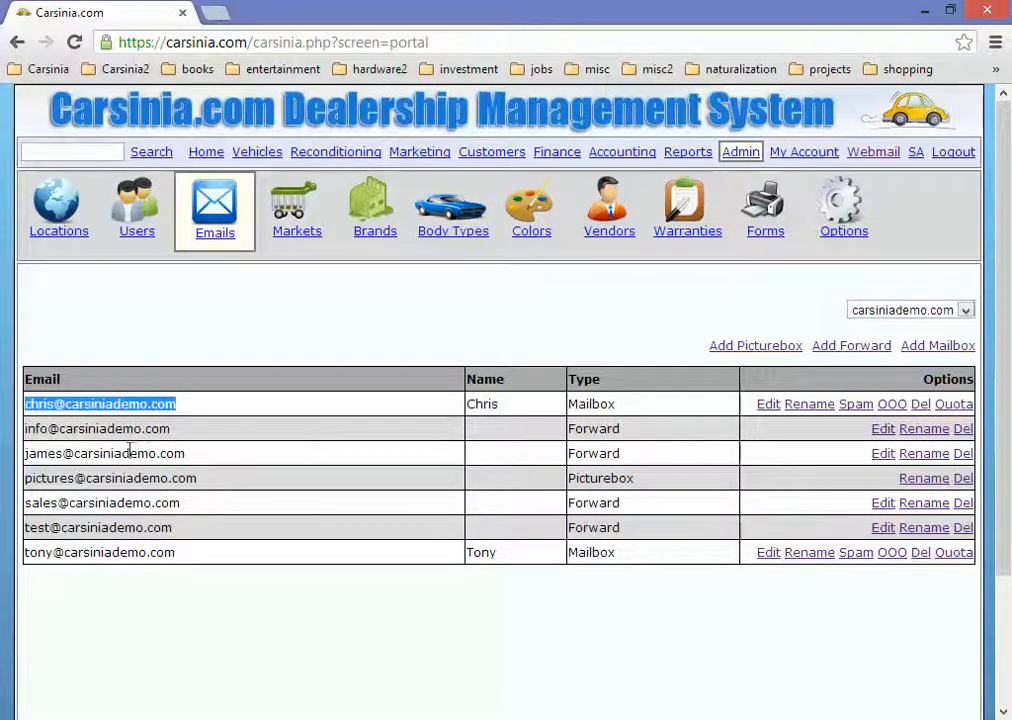
drag(182, 504, 36, 506)
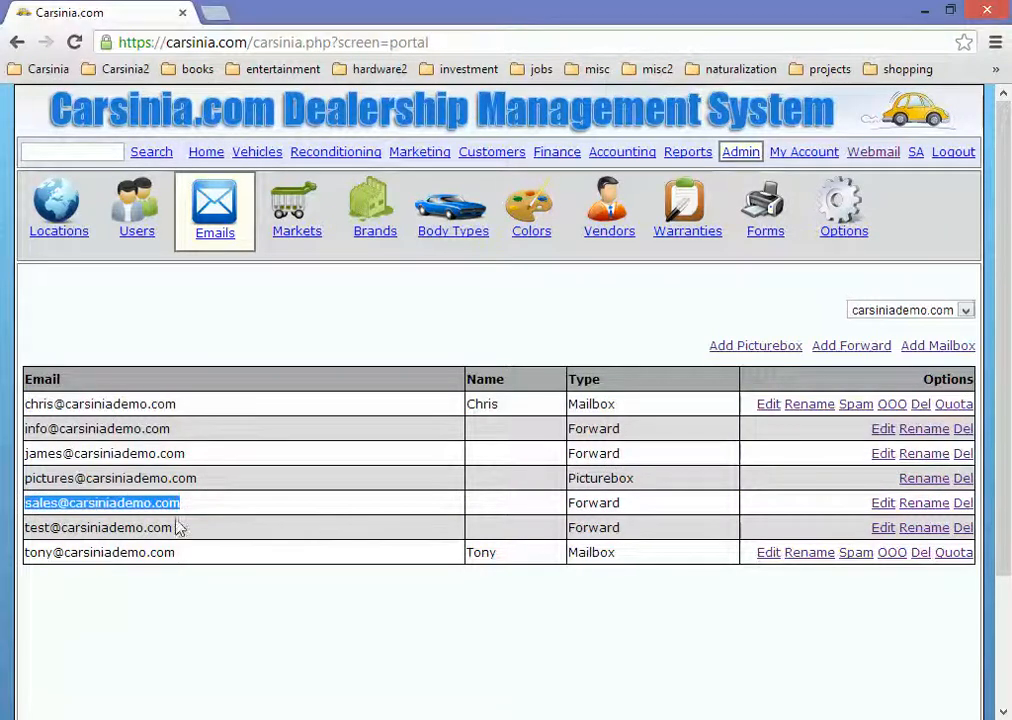
drag(182, 560, 25, 564)
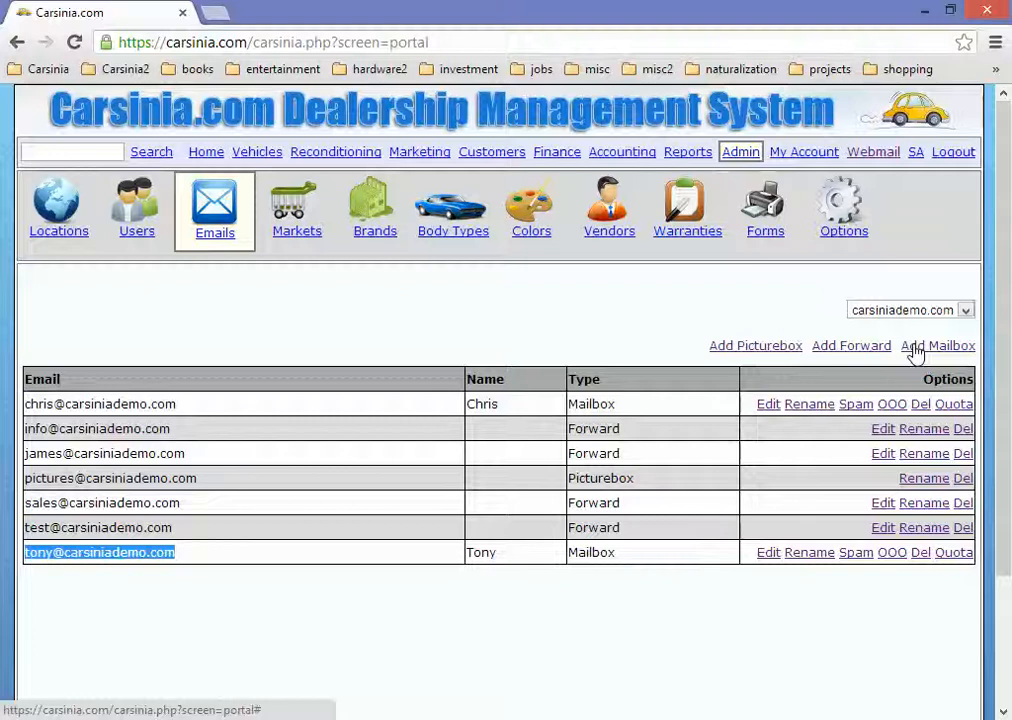
click(880, 153)
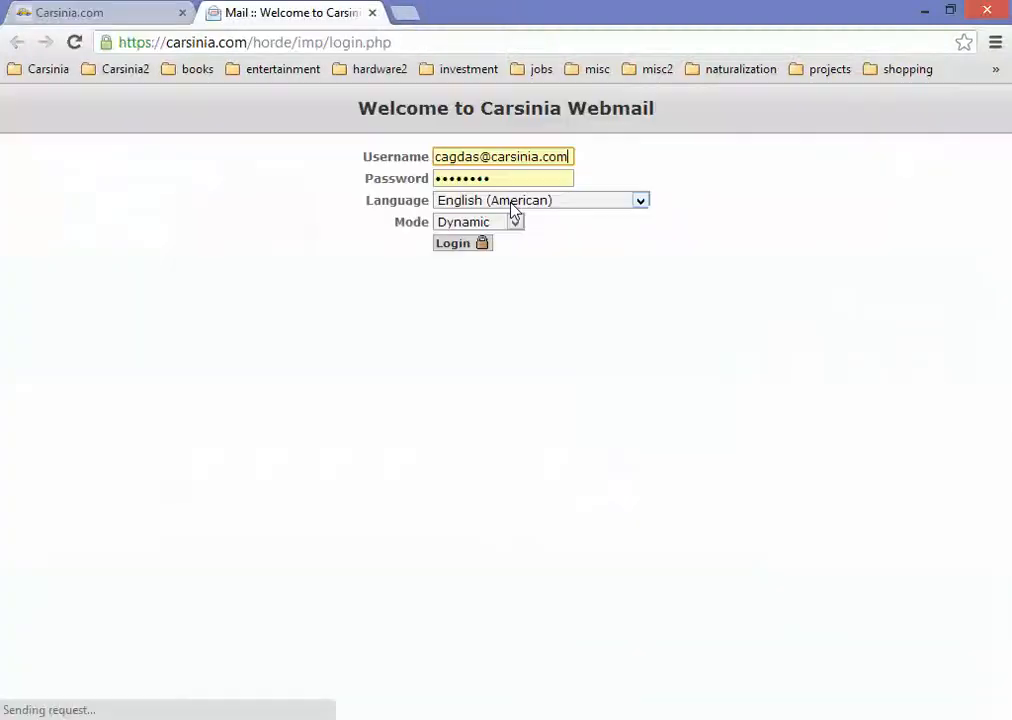
Step: Replace the login username with the demo company mailbox account and log in with its password
click(494, 158)
key(ctrl+a)
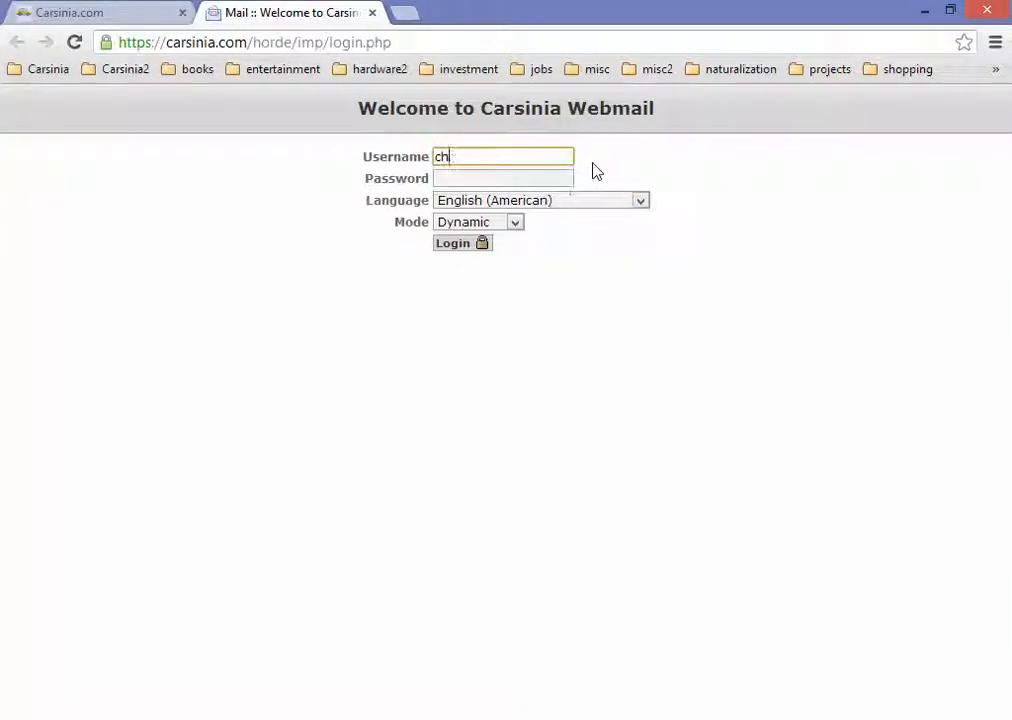
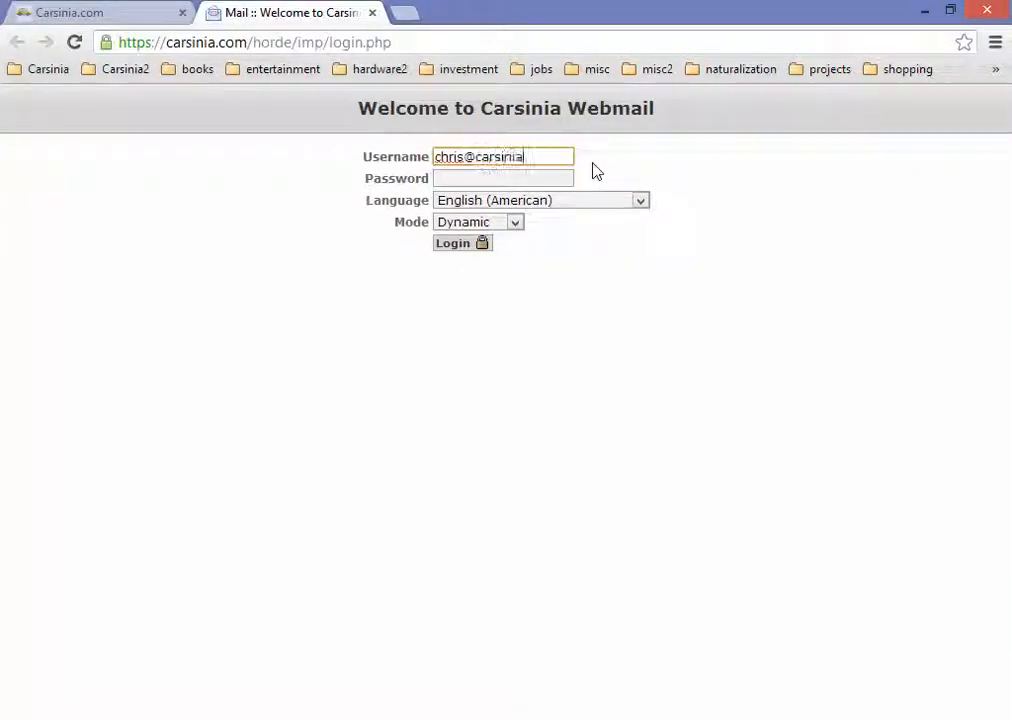
key(Tab)
text(•••)
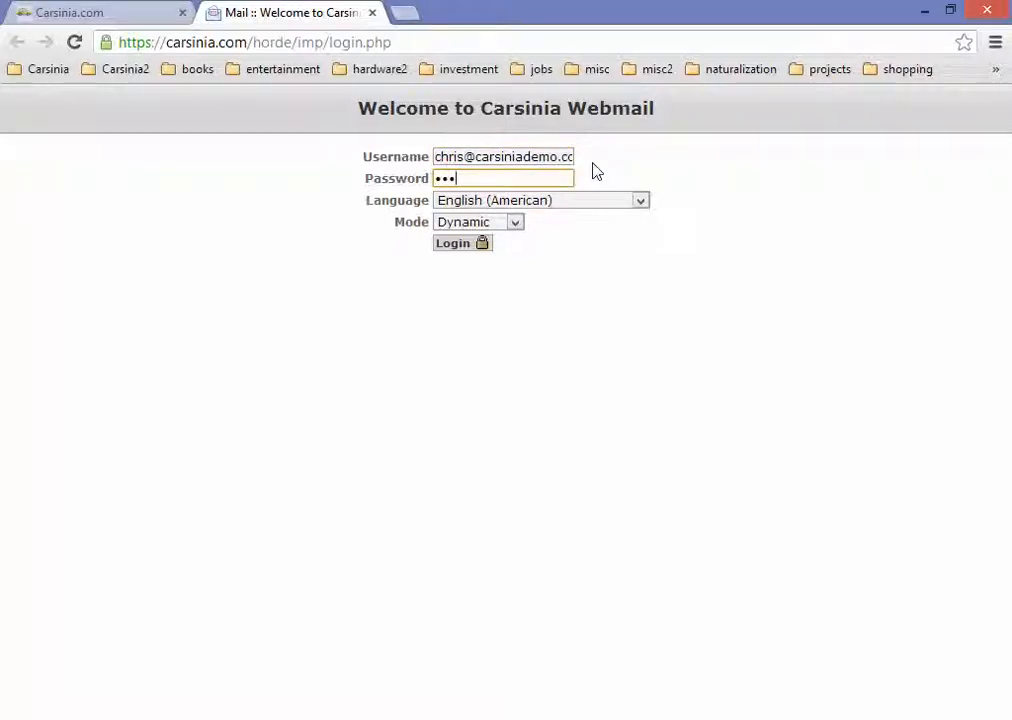
text(••••••)
key(Return)
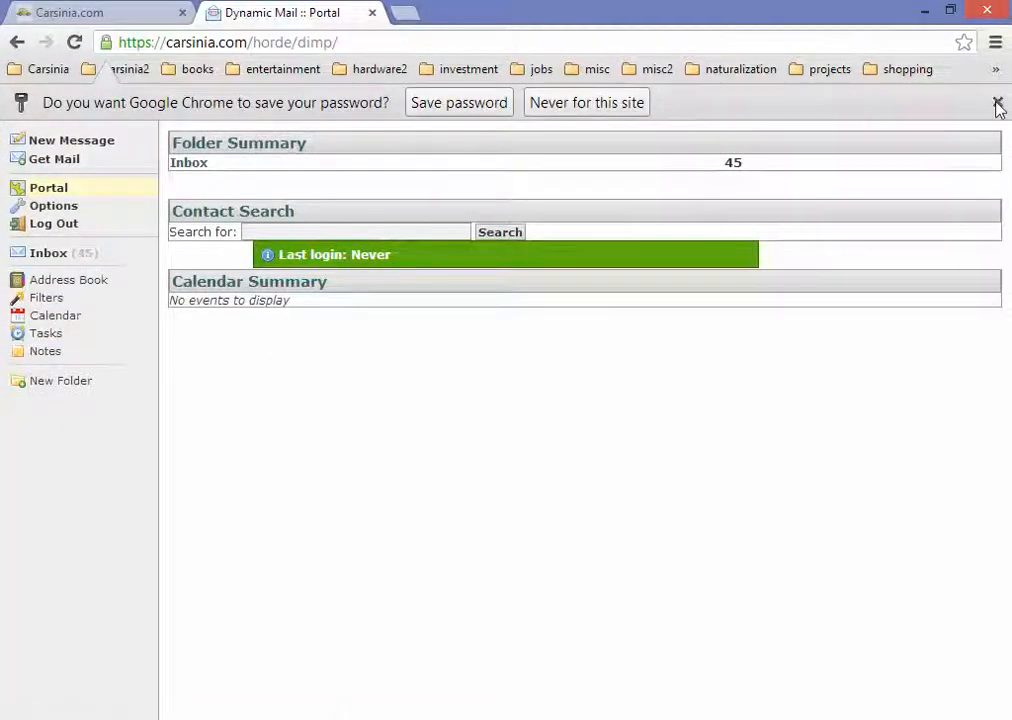
Step: Send a message titled 'test email' reading 'test saees inquiry' to the company sales address
click(997, 103)
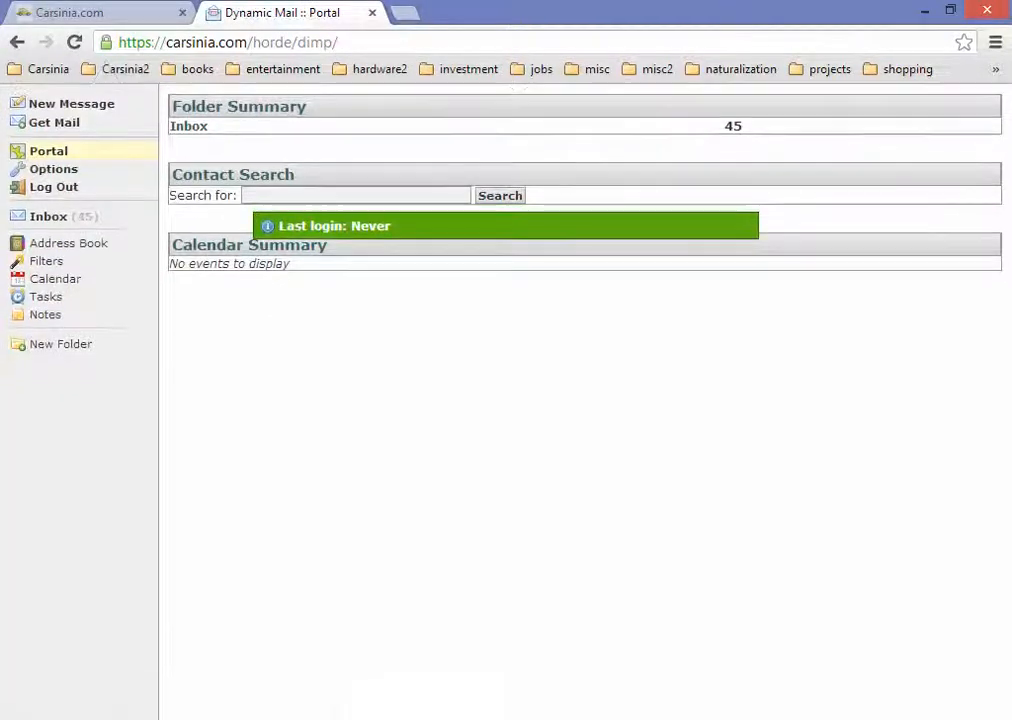
click(70, 105)
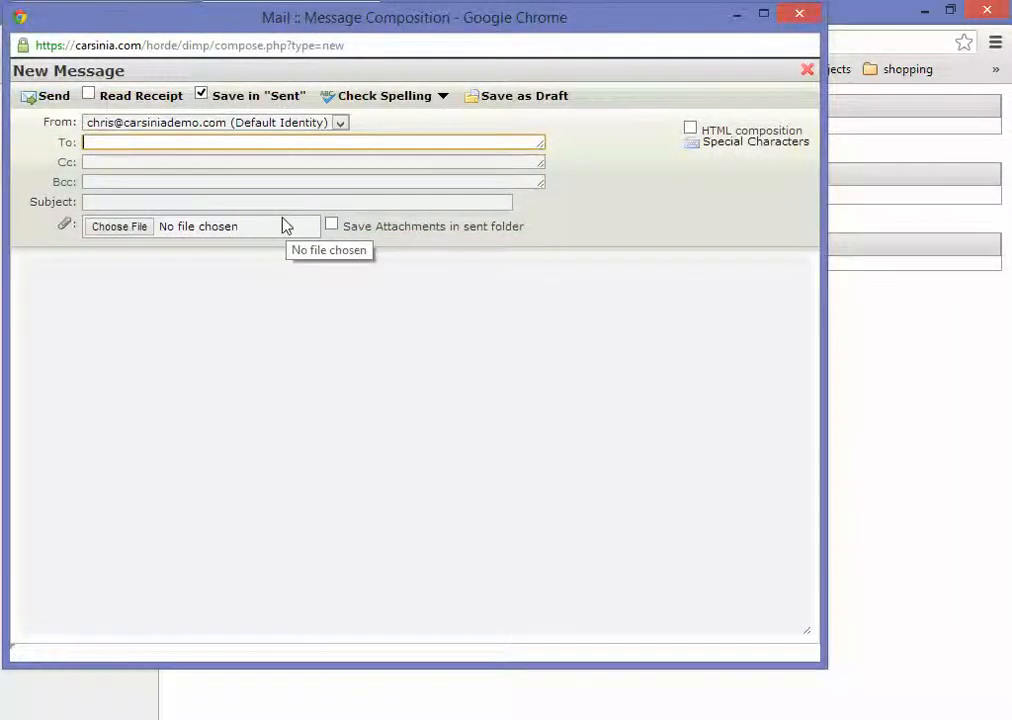
key(Tab)
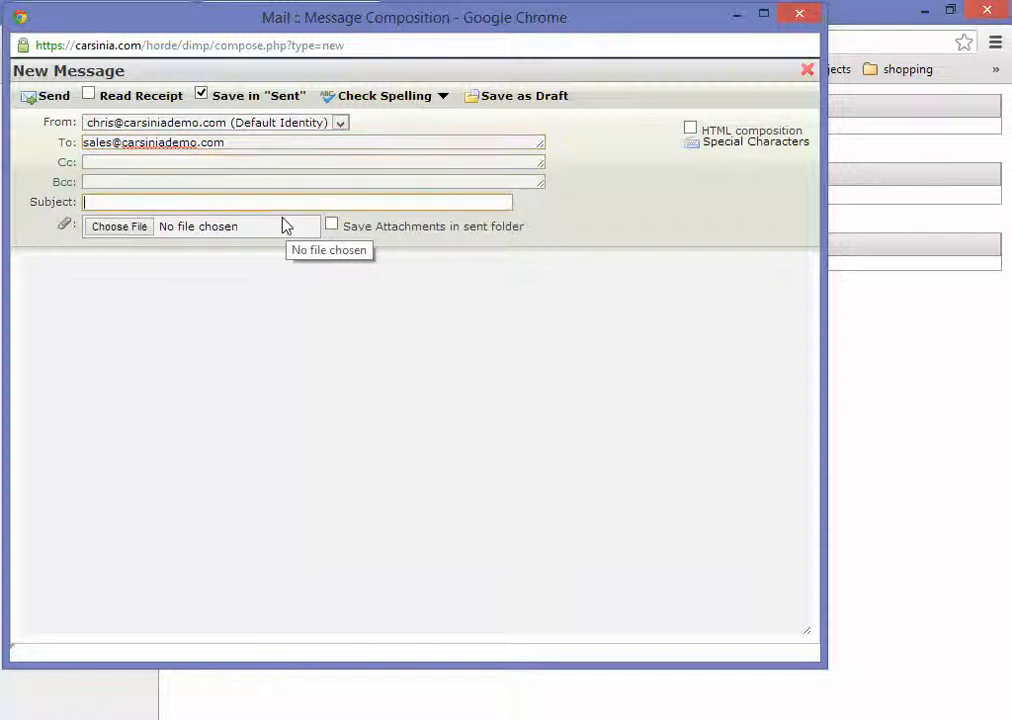
text(test email)
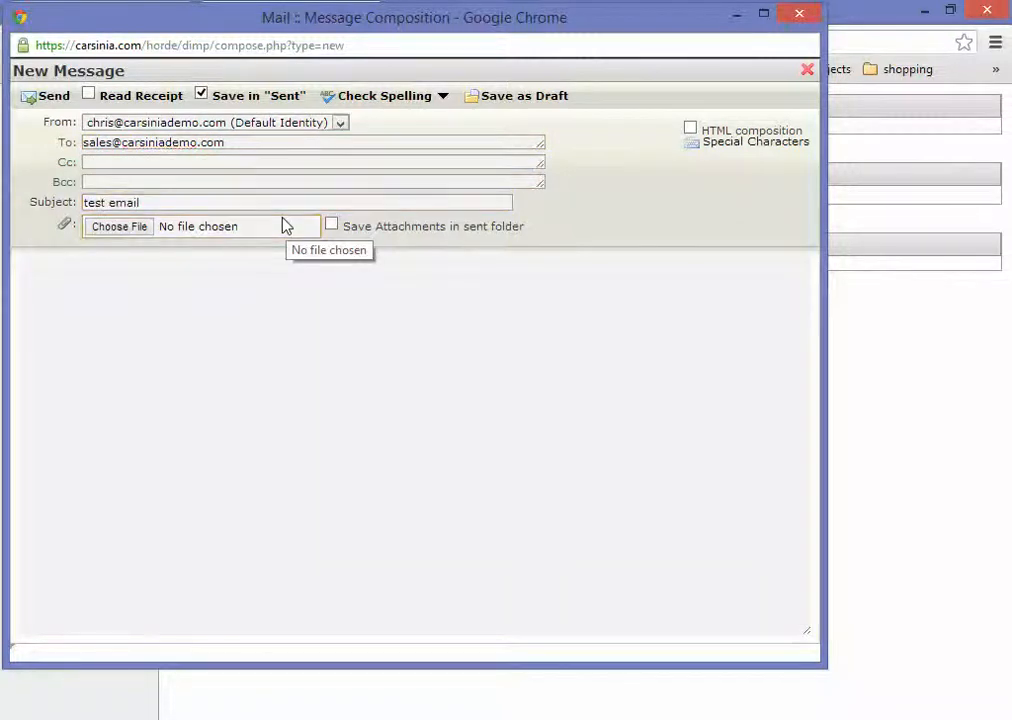
key(Tab)
text(test sae)
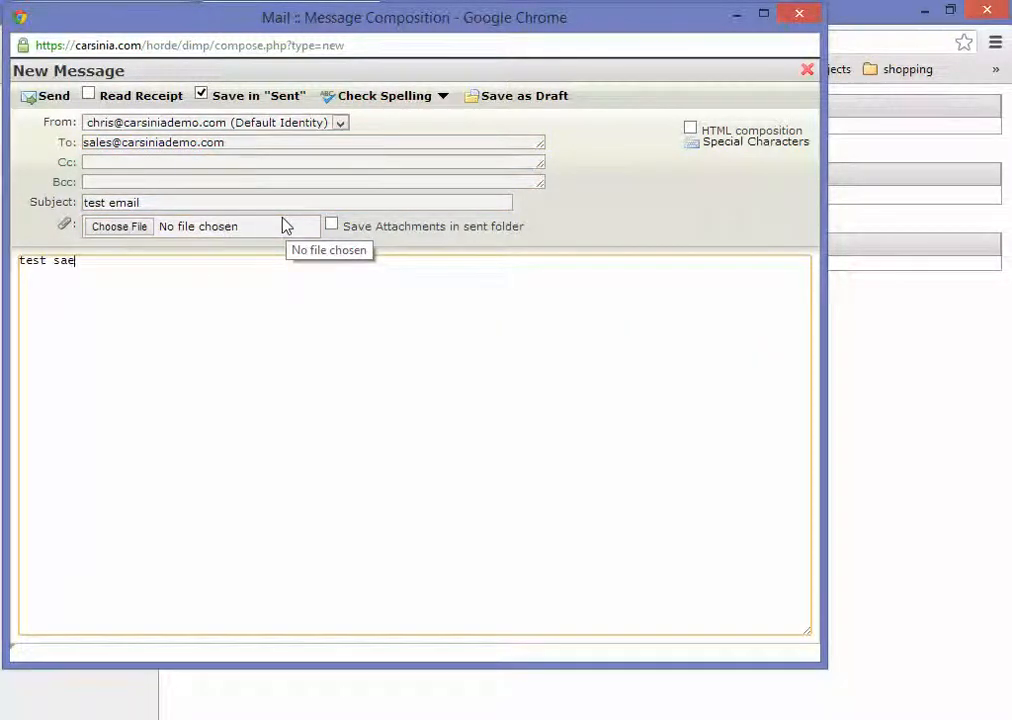
key(BackSpace)
text(les inquiry)
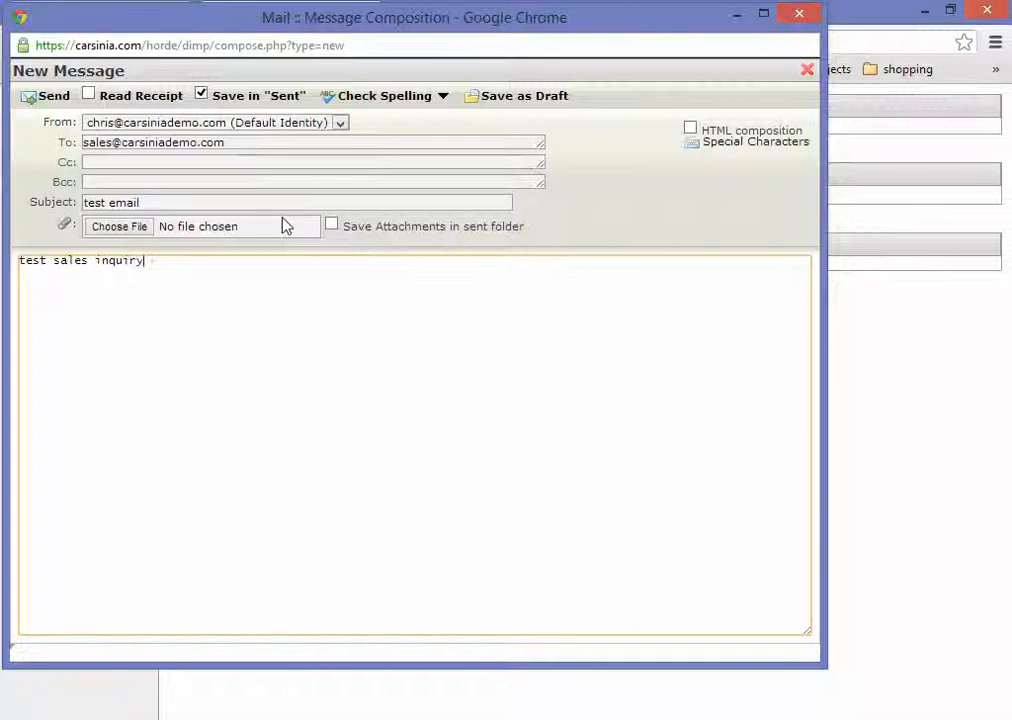
click(50, 95)
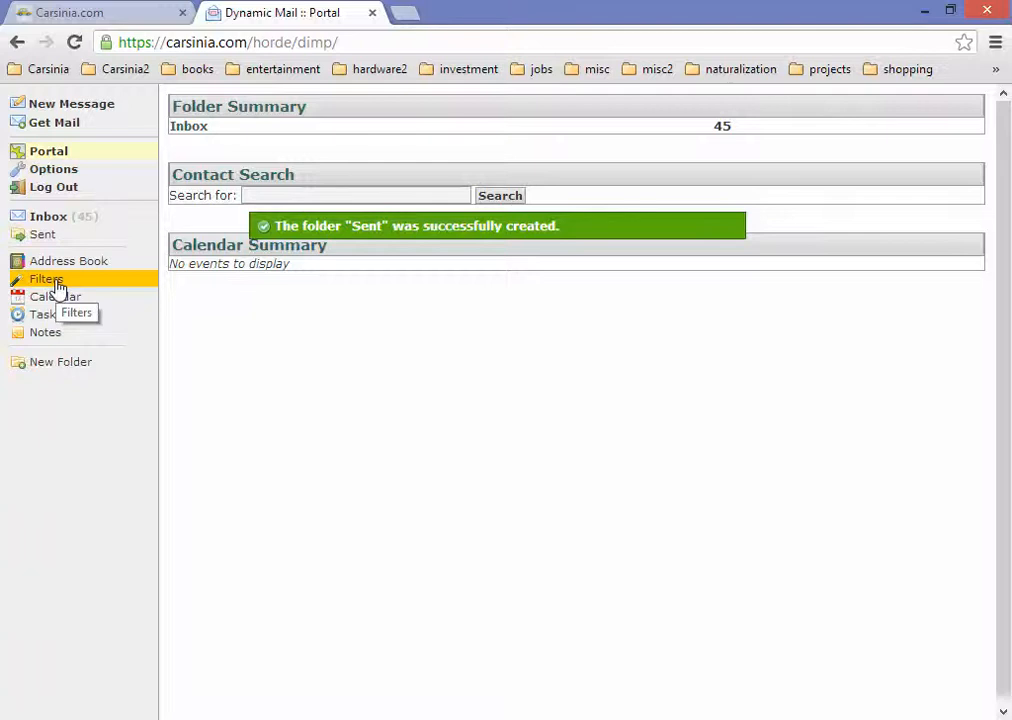
Step: Confirm the test email is in Sent, preview a few Inbox messages, and close the webmail tab
click(48, 236)
click(360, 194)
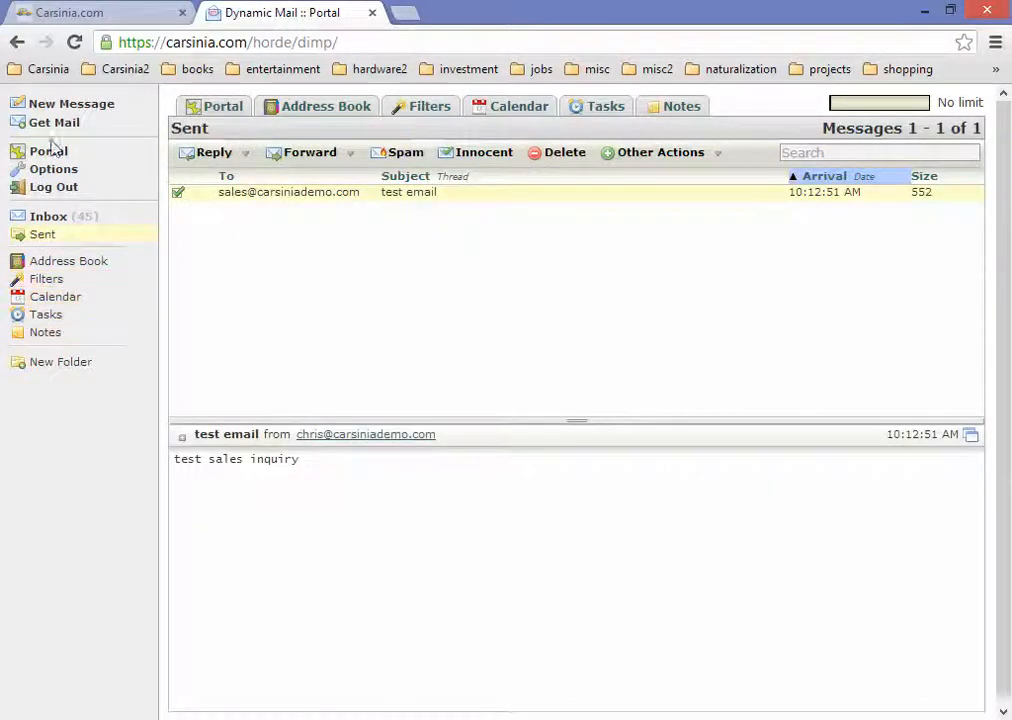
click(64, 219)
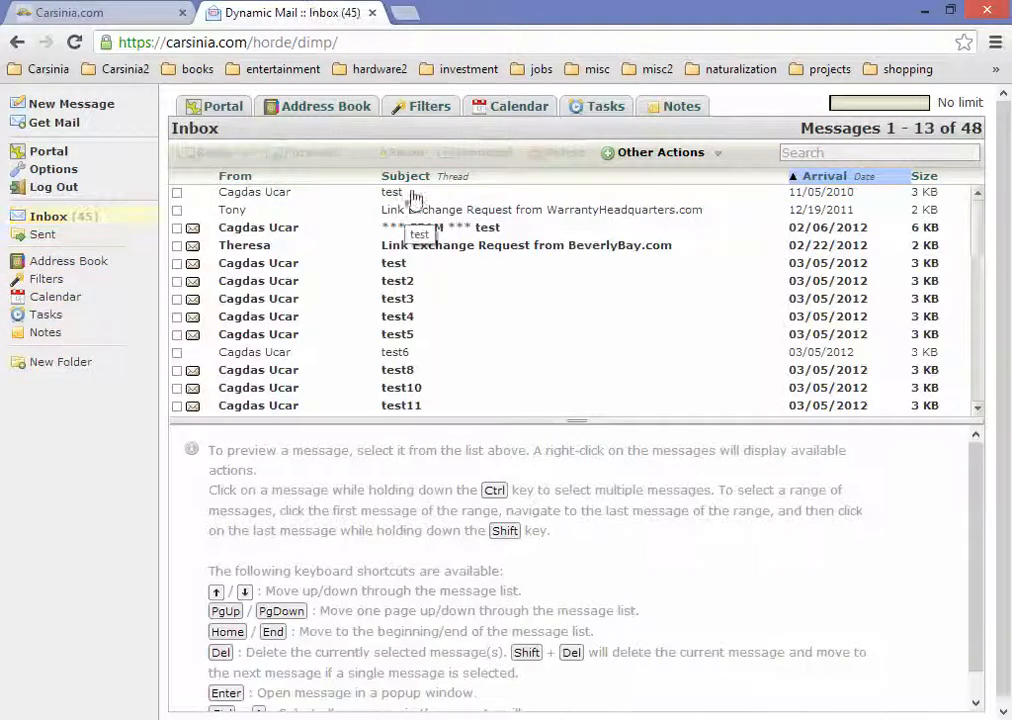
click(415, 195)
click(395, 210)
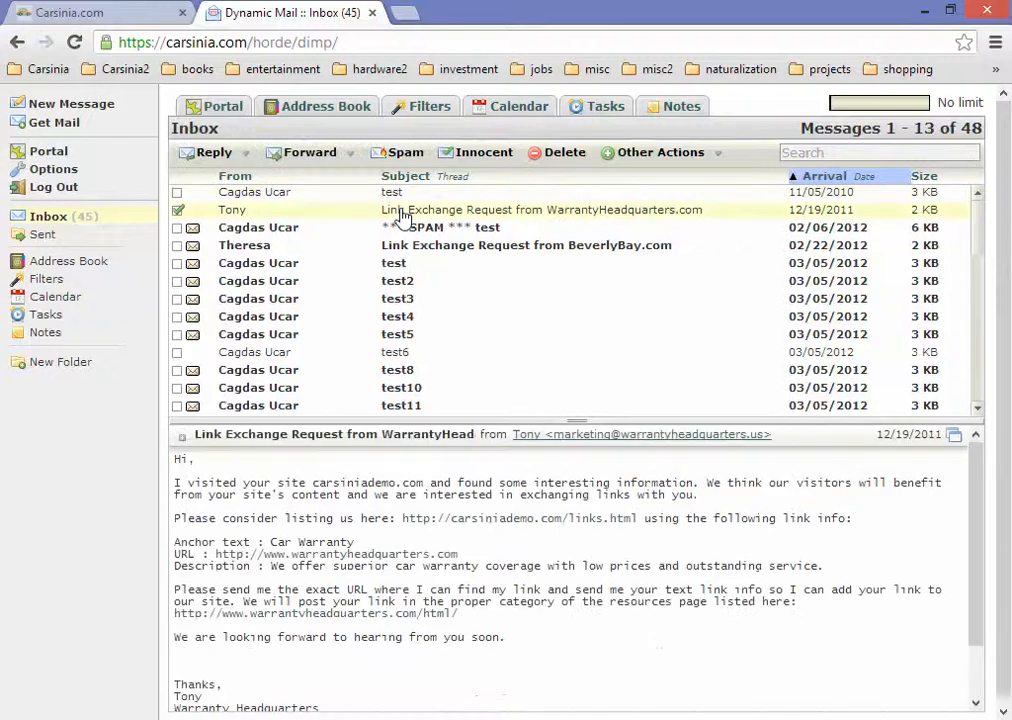
click(327, 192)
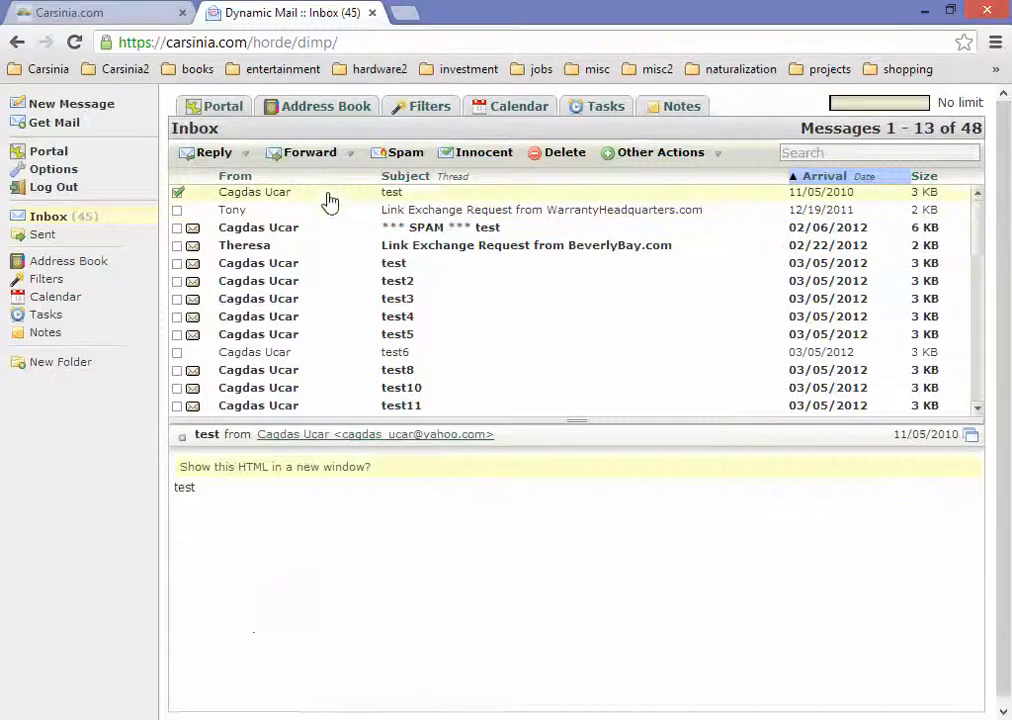
click(373, 13)
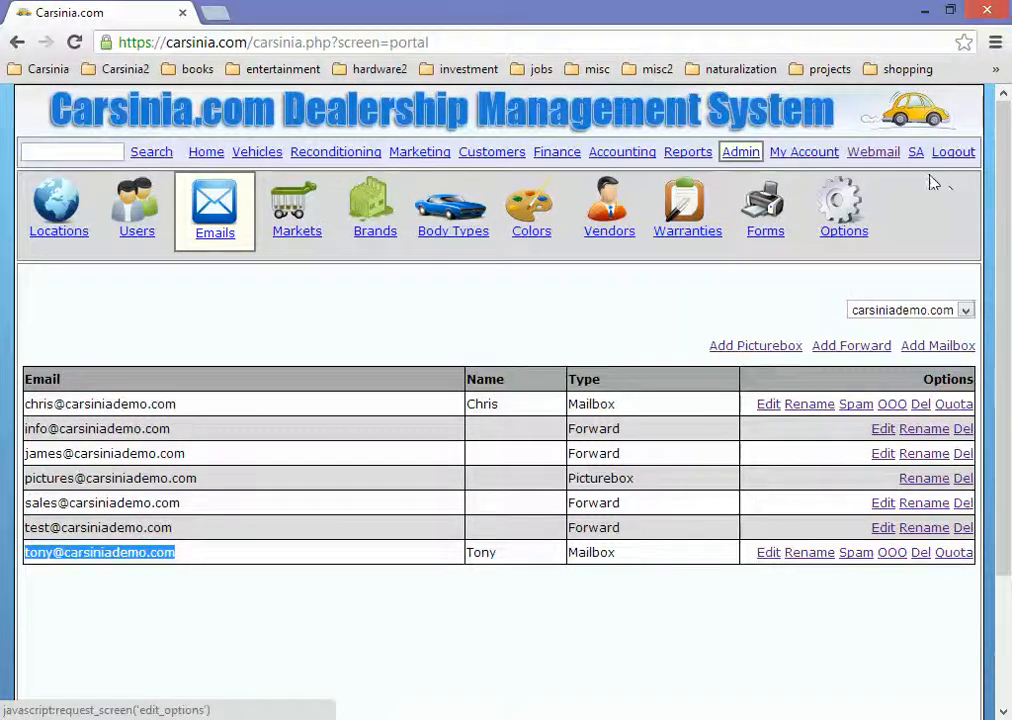
Step: Open webmail from the dealership page, log in as the second mailbox, and open its Inbox
click(856, 156)
click(494, 157)
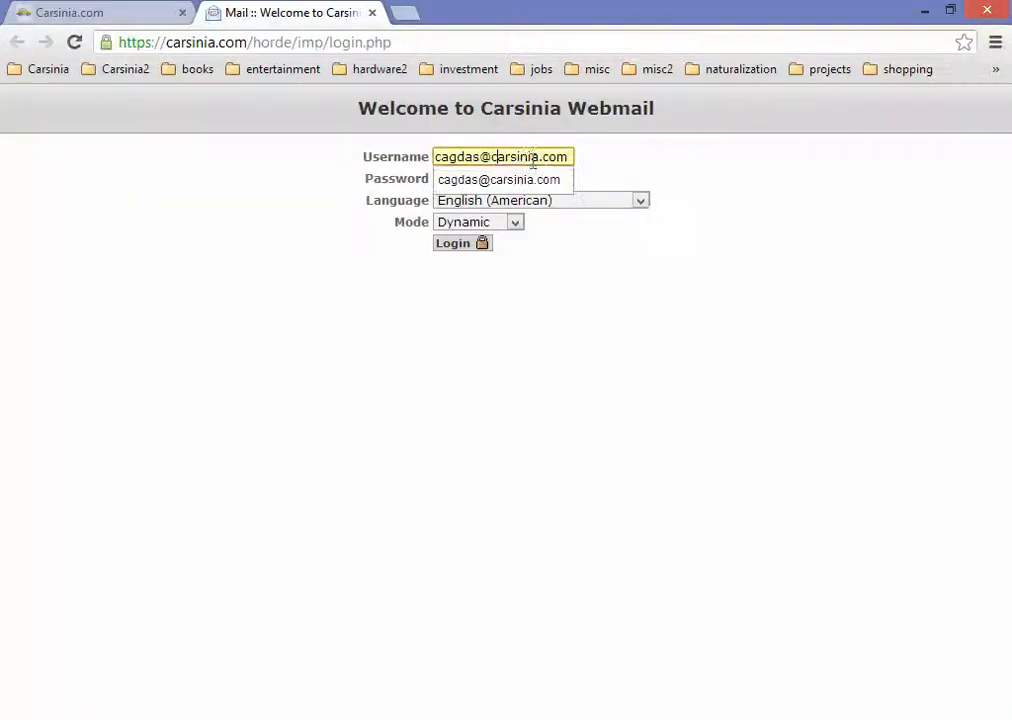
key(ctrl+a)
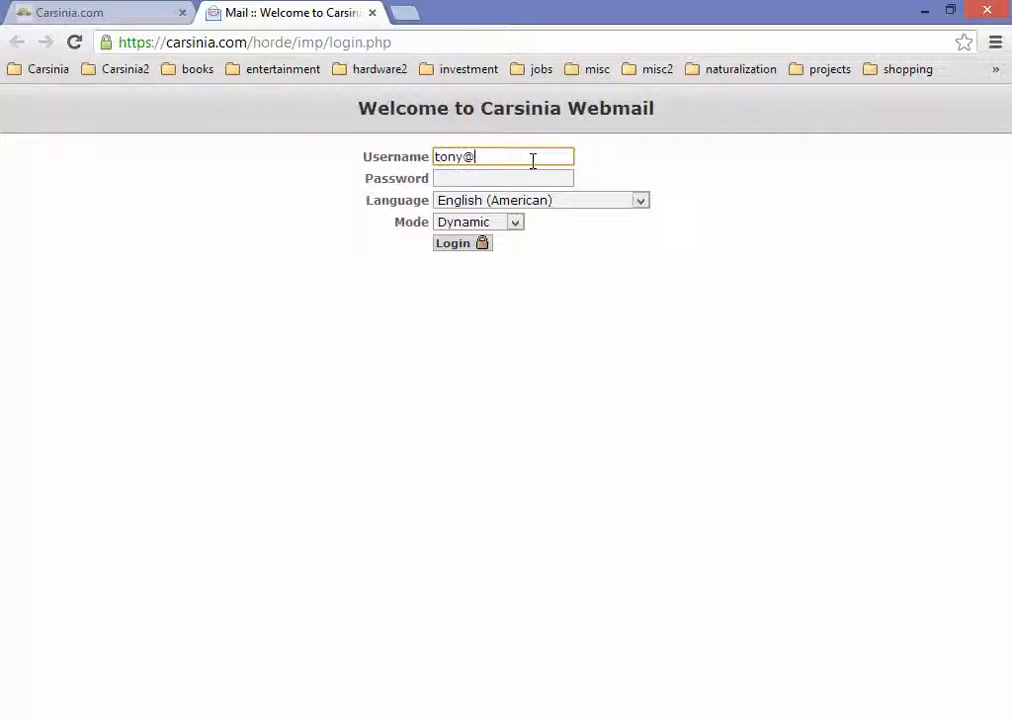
key(Tab)
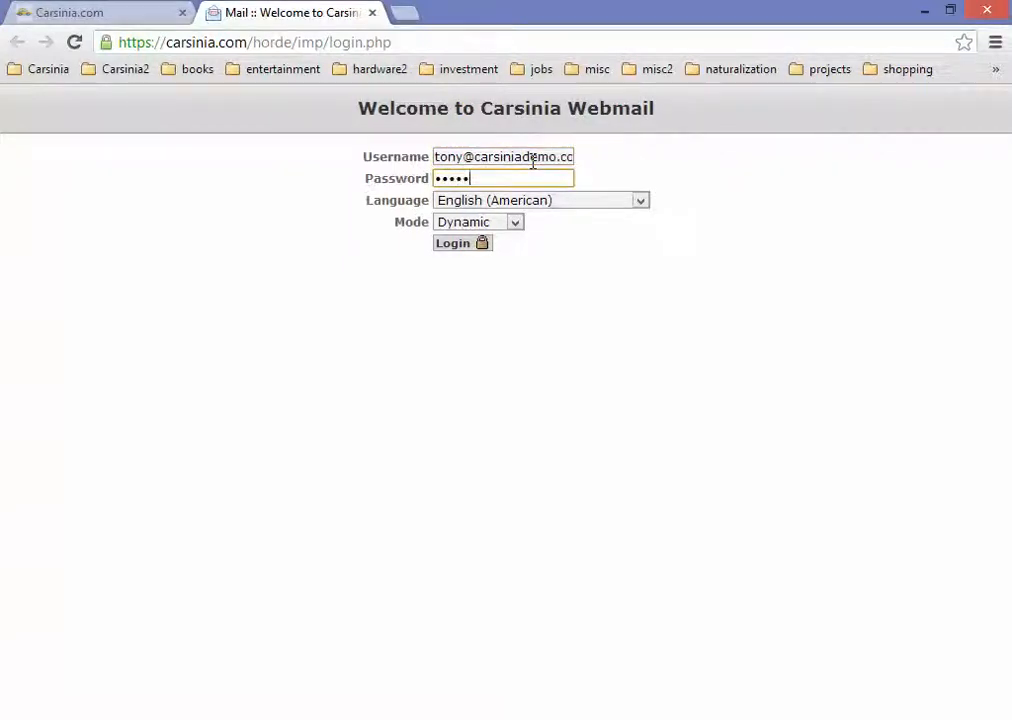
key(Return)
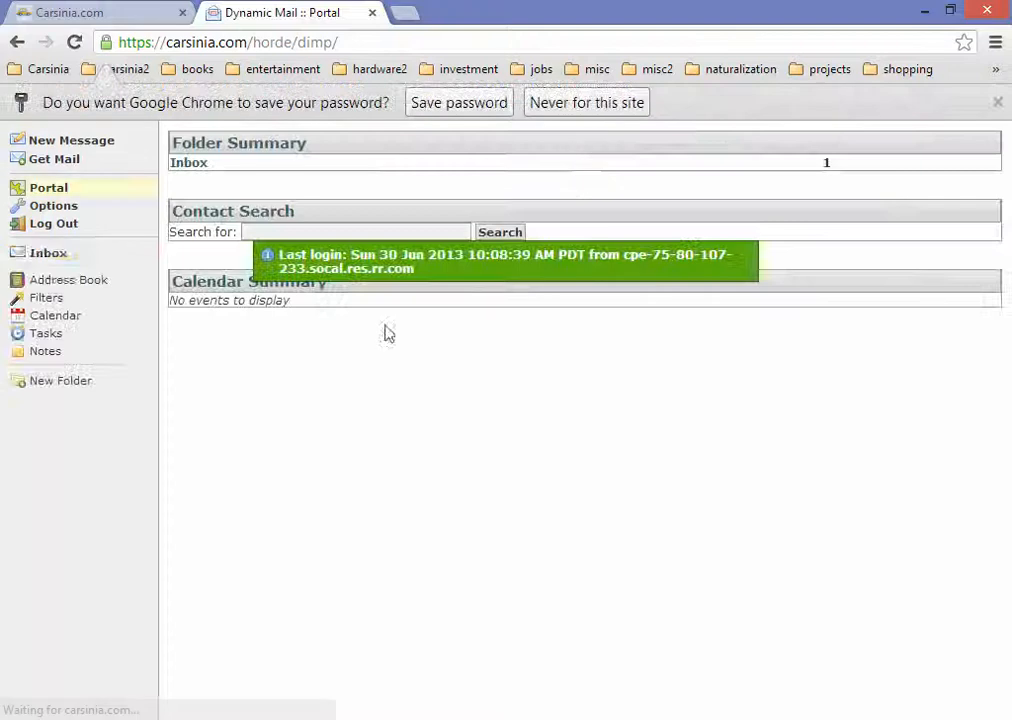
click(48, 253)
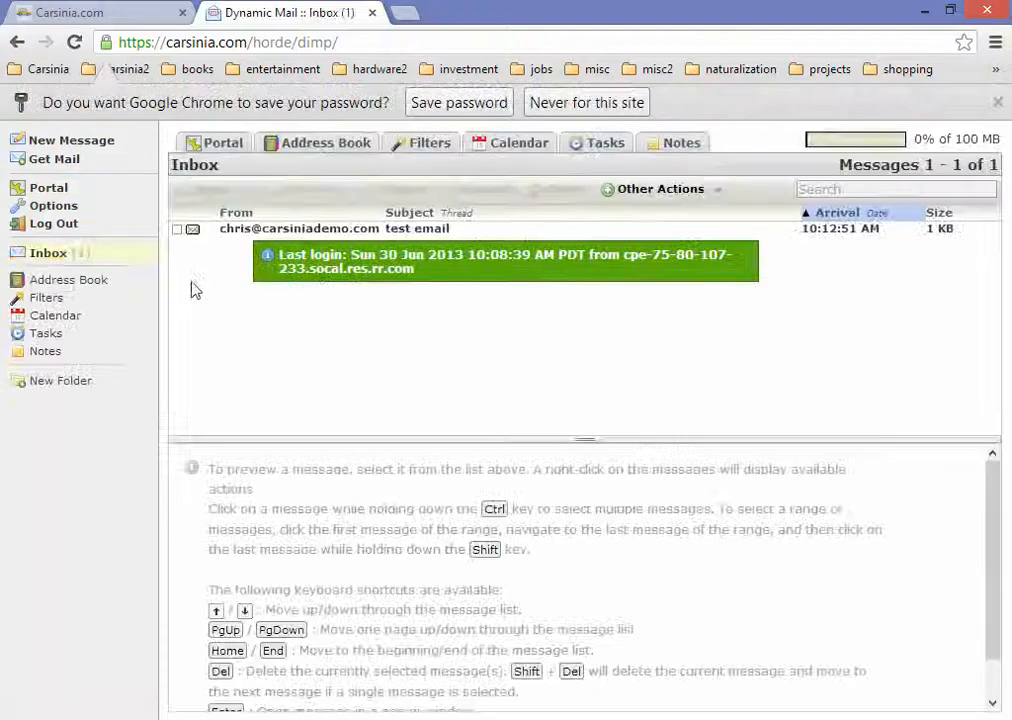
Step: Preview the received 'test email' and expand its full headers
click(332, 230)
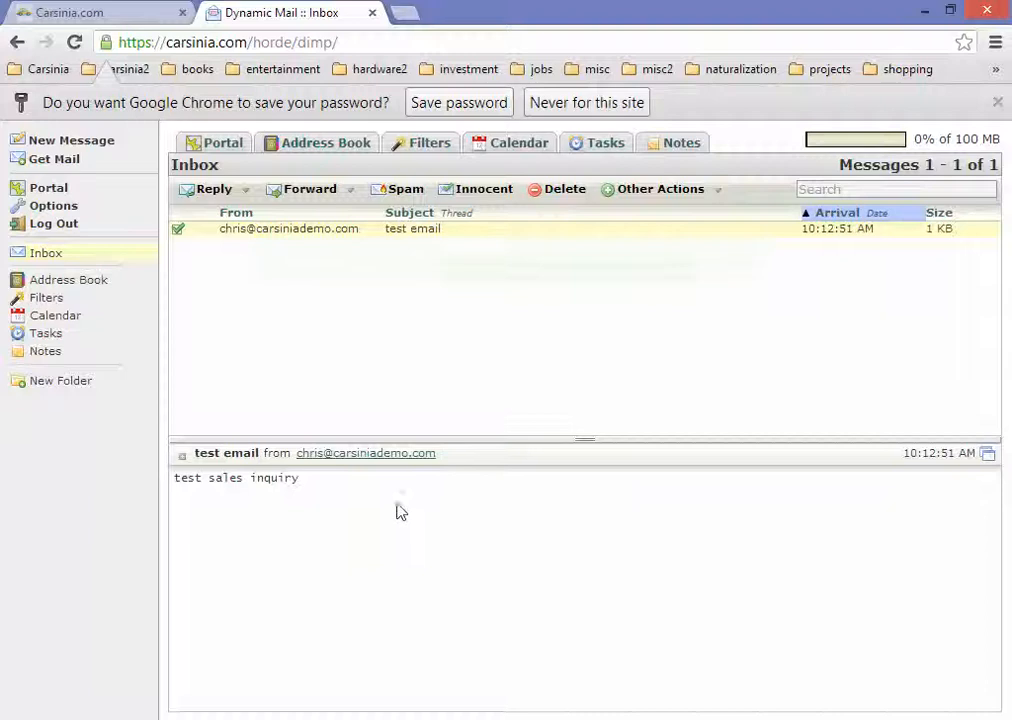
click(181, 456)
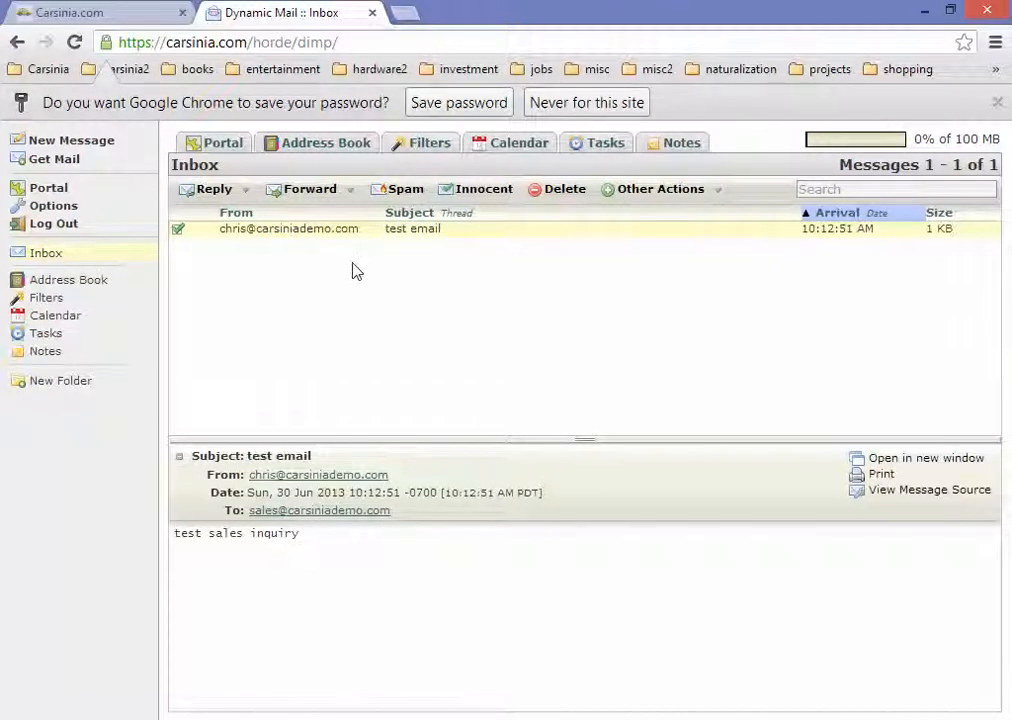
click(997, 104)
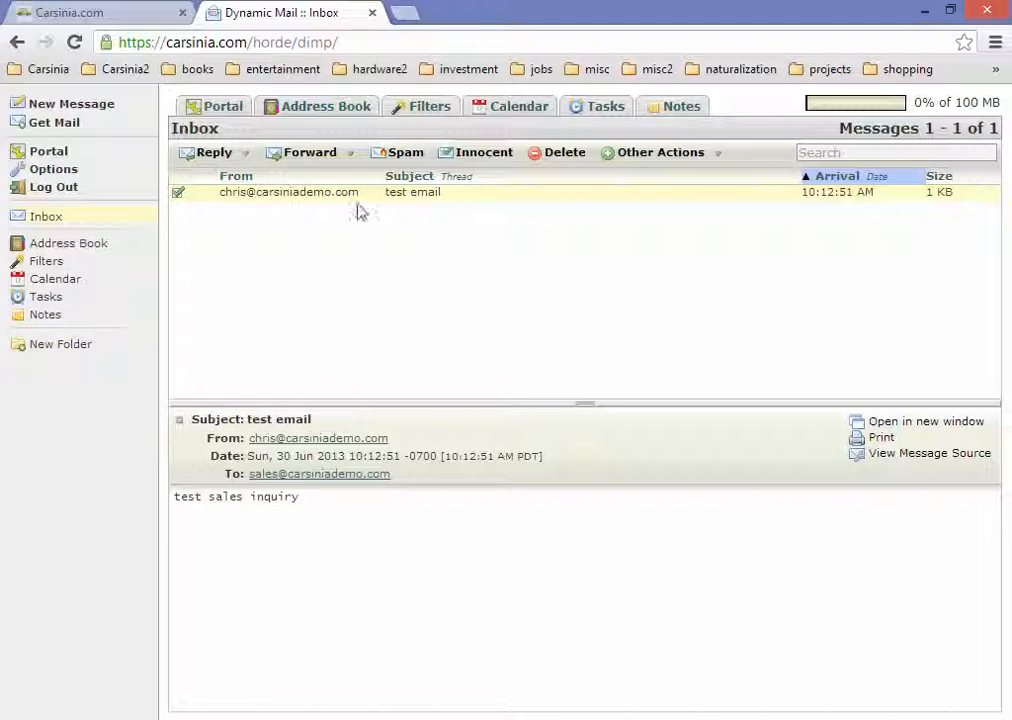
click(229, 155)
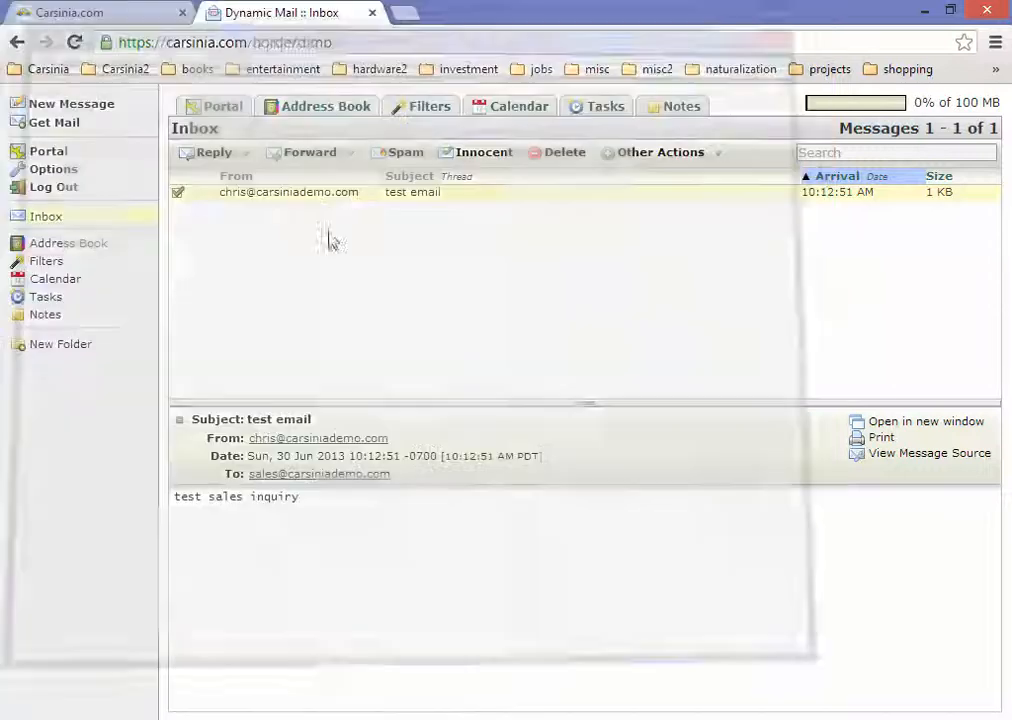
click(799, 13)
click(305, 156)
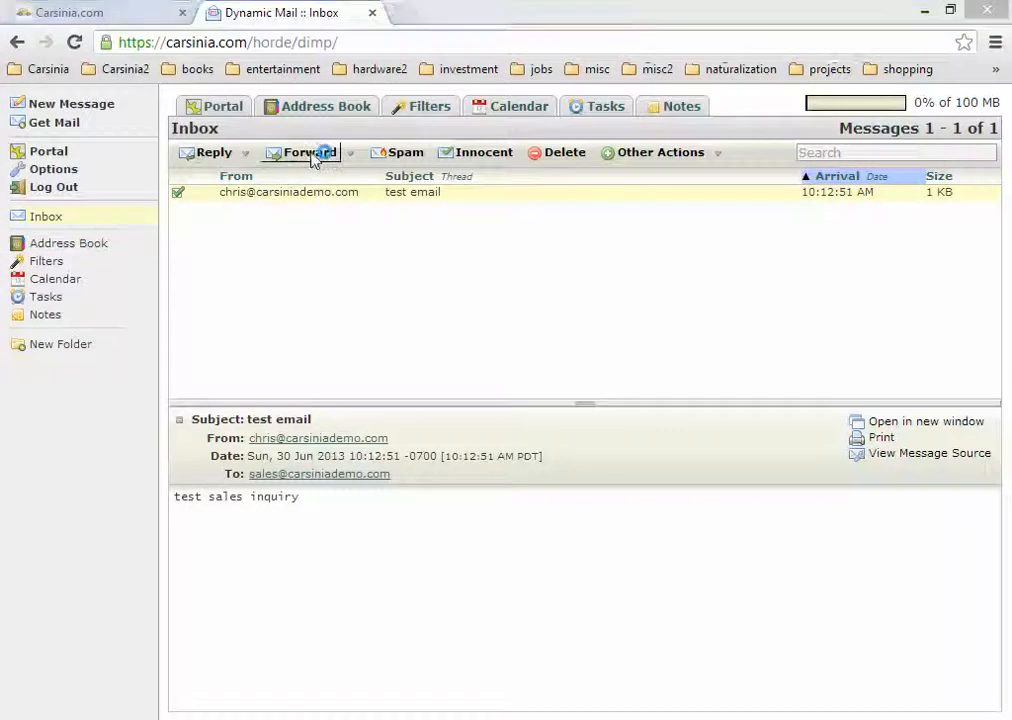
click(800, 14)
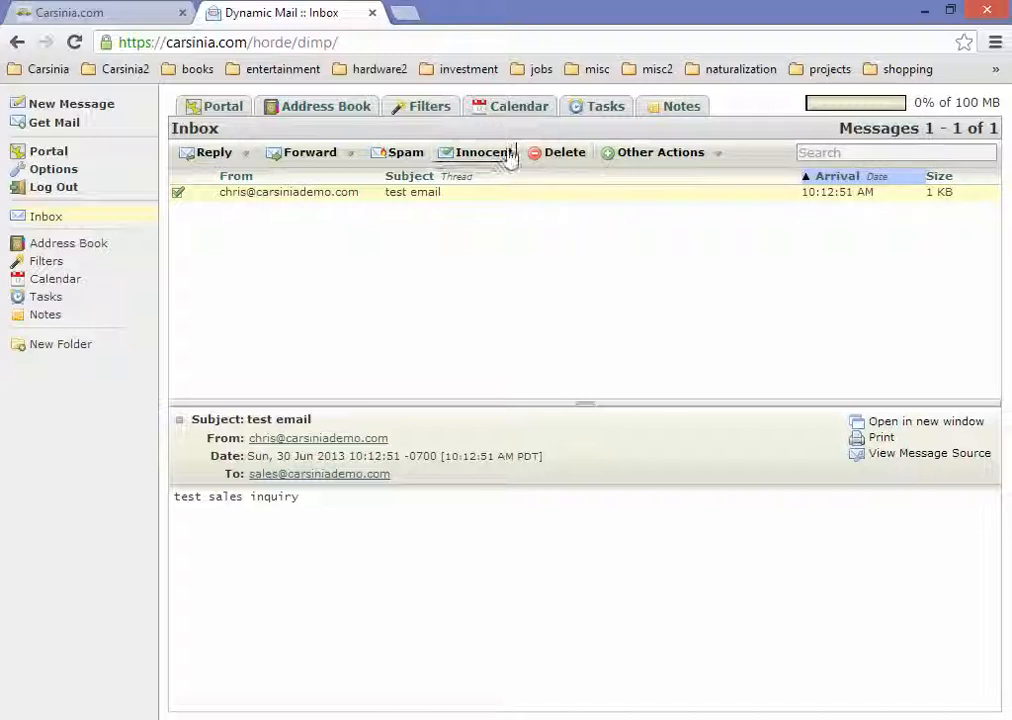
Step: Mark the test email deleted and purge deleted messages so the Inbox is empty
click(565, 153)
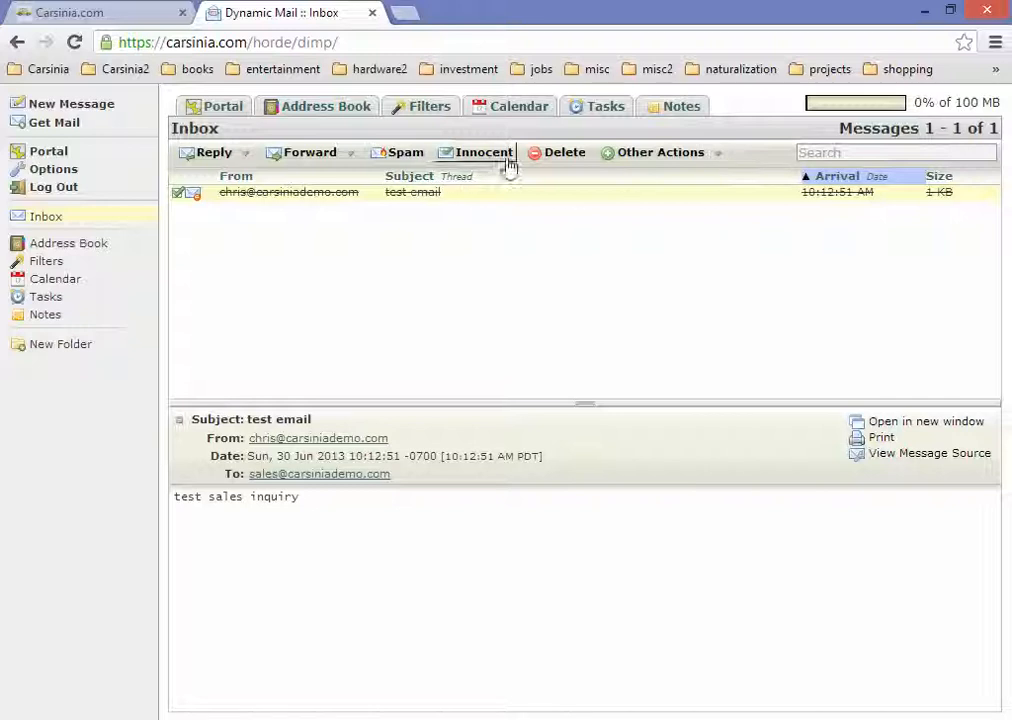
click(707, 154)
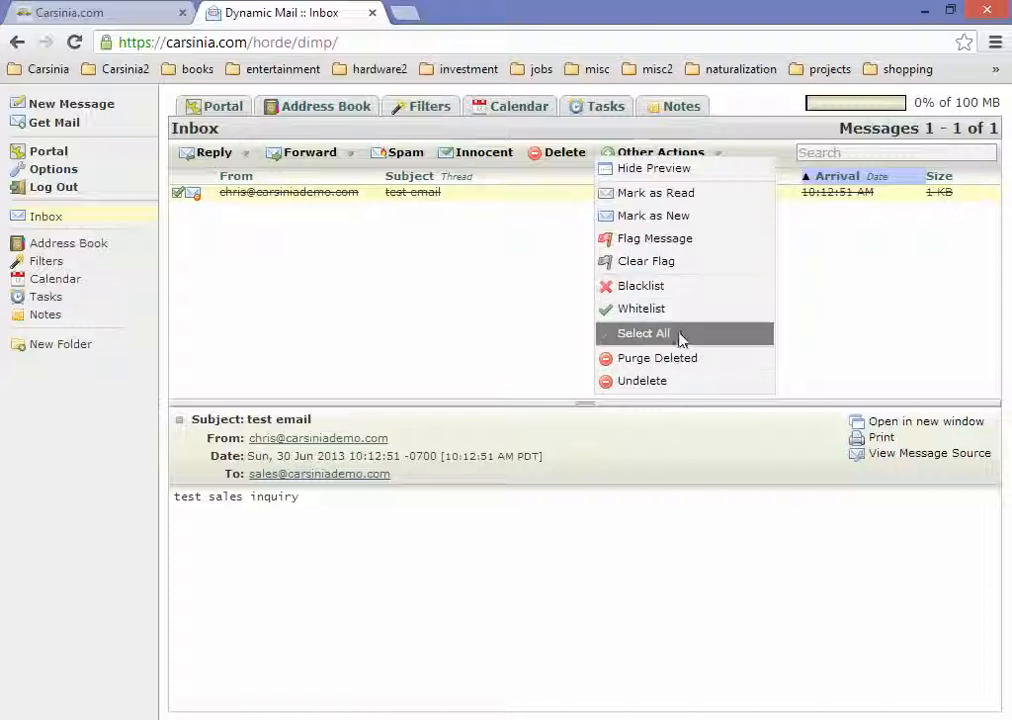
click(499, 252)
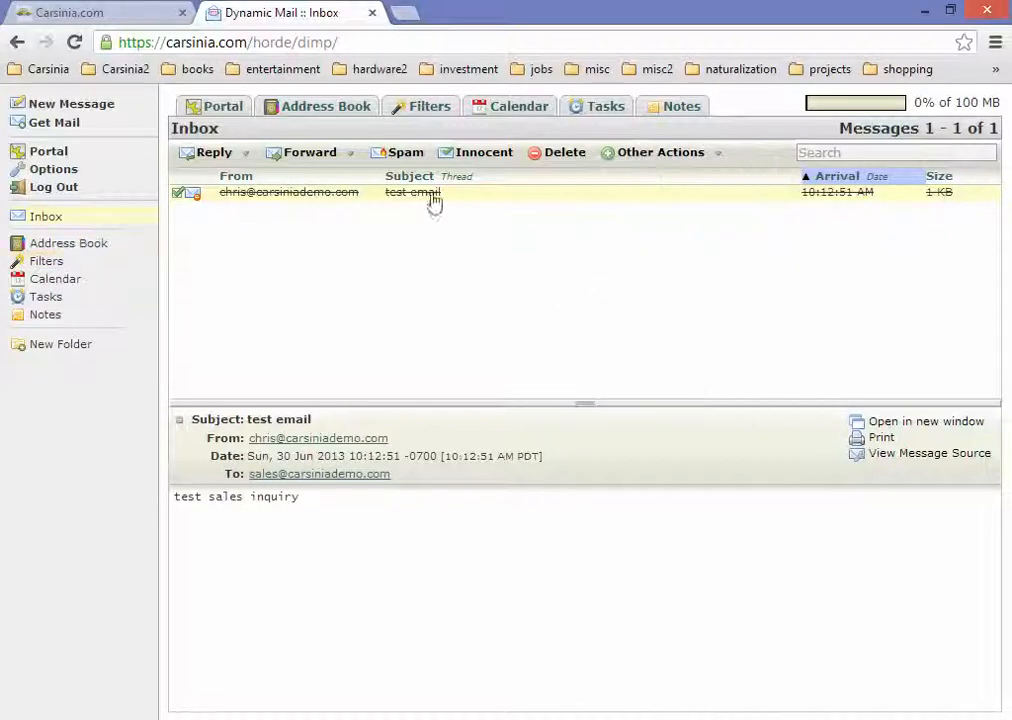
click(645, 154)
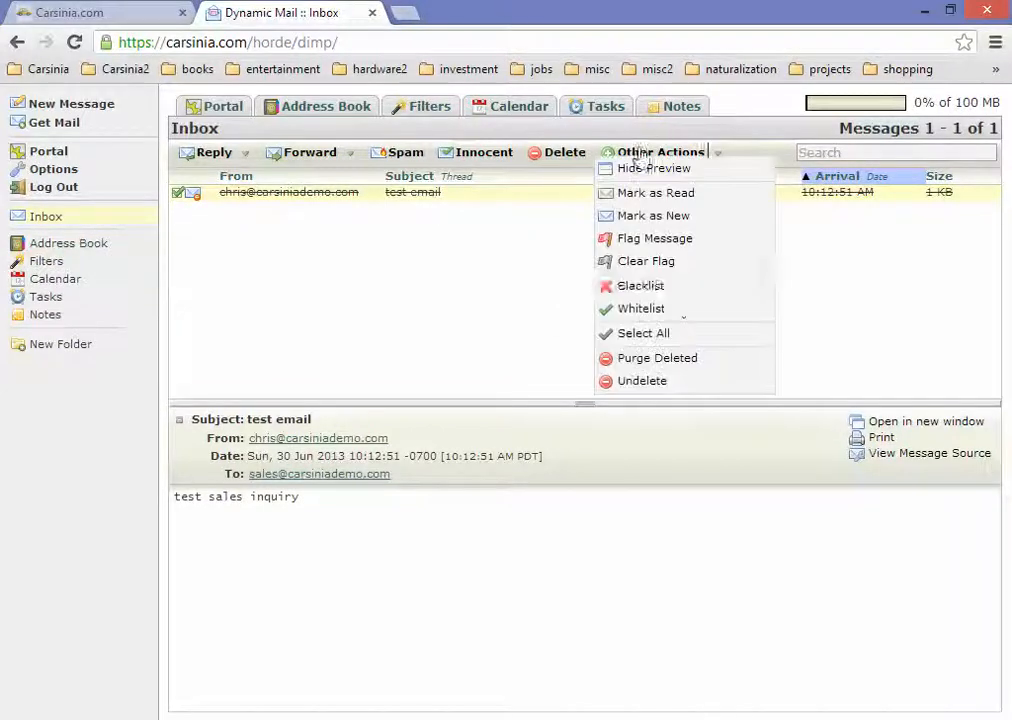
click(681, 362)
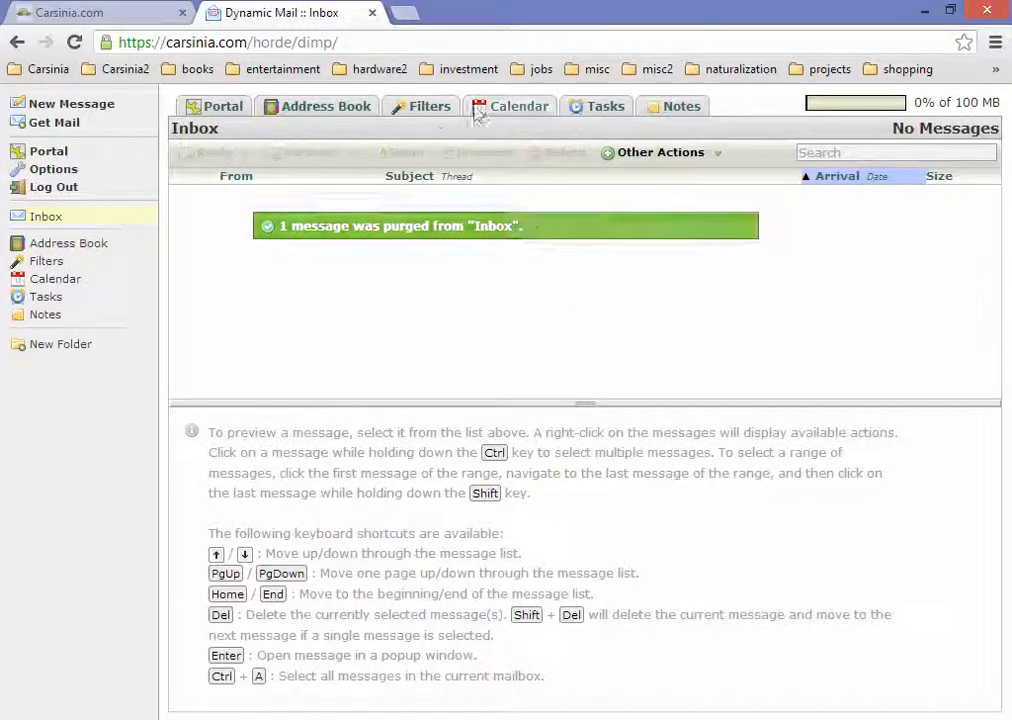
click(600, 108)
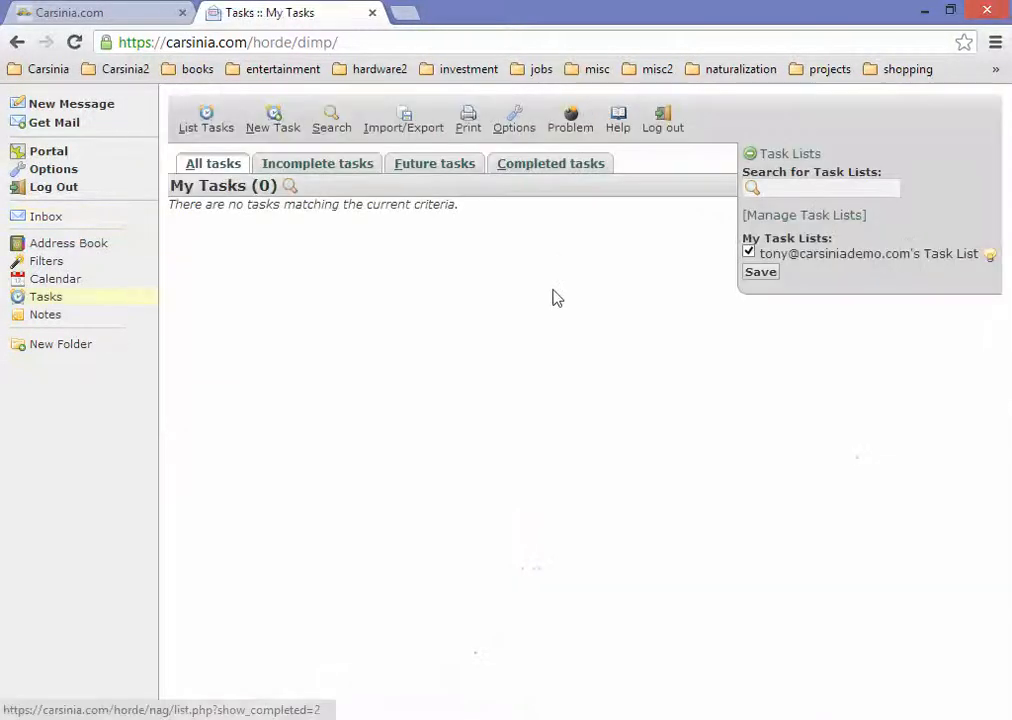
Step: Create and save a new note titled 'tesdt nmode' in Notes
click(285, 125)
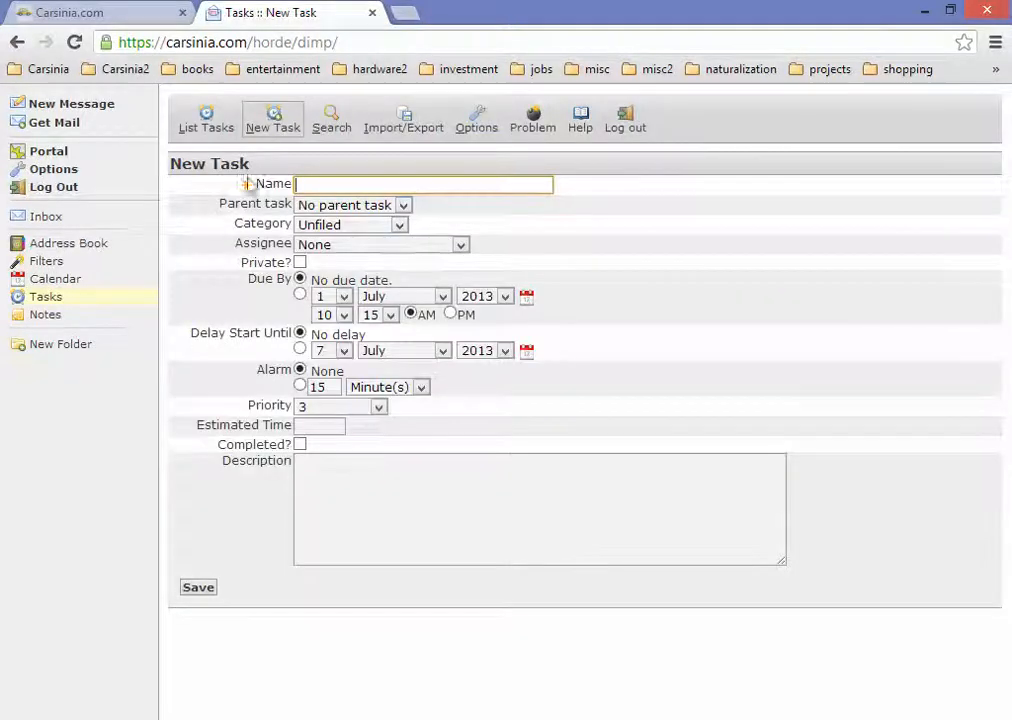
click(59, 323)
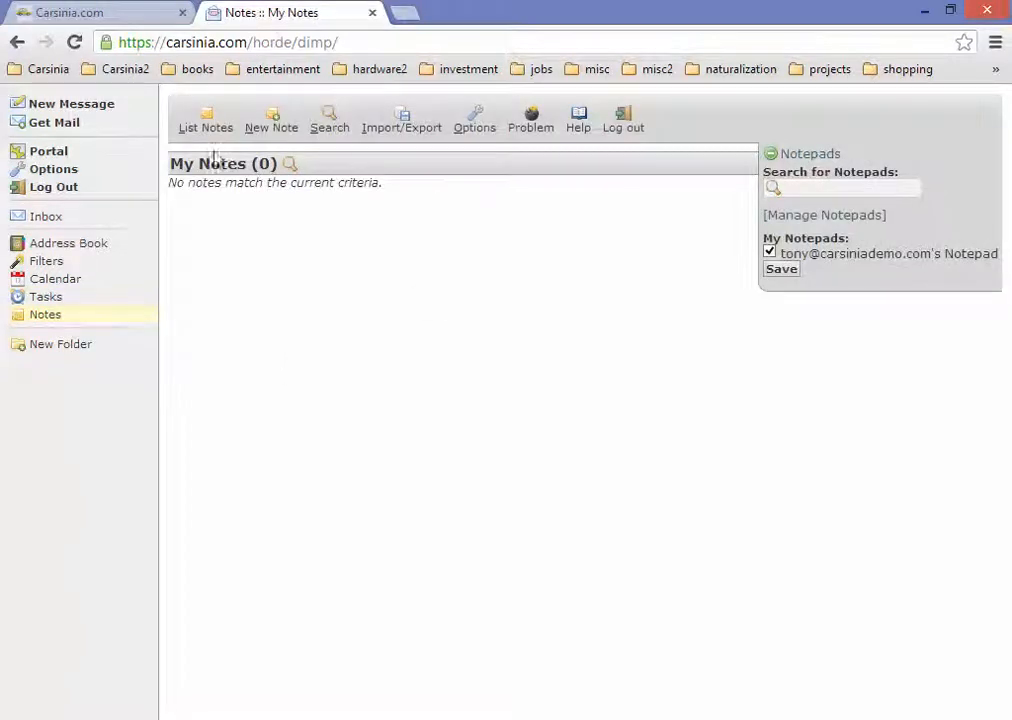
click(281, 129)
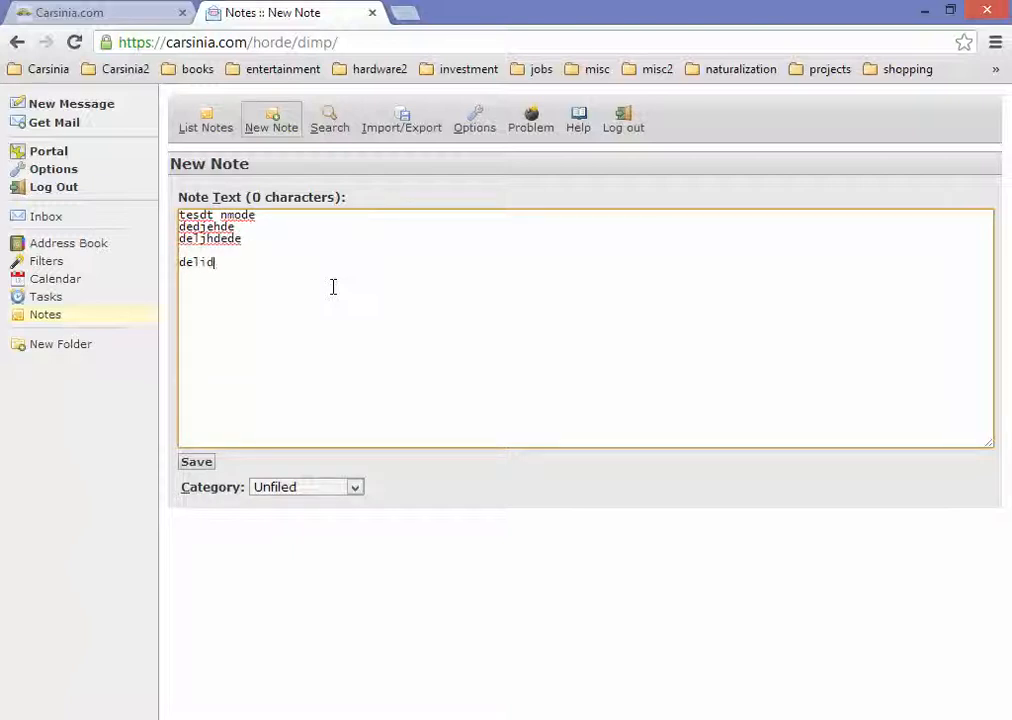
click(197, 462)
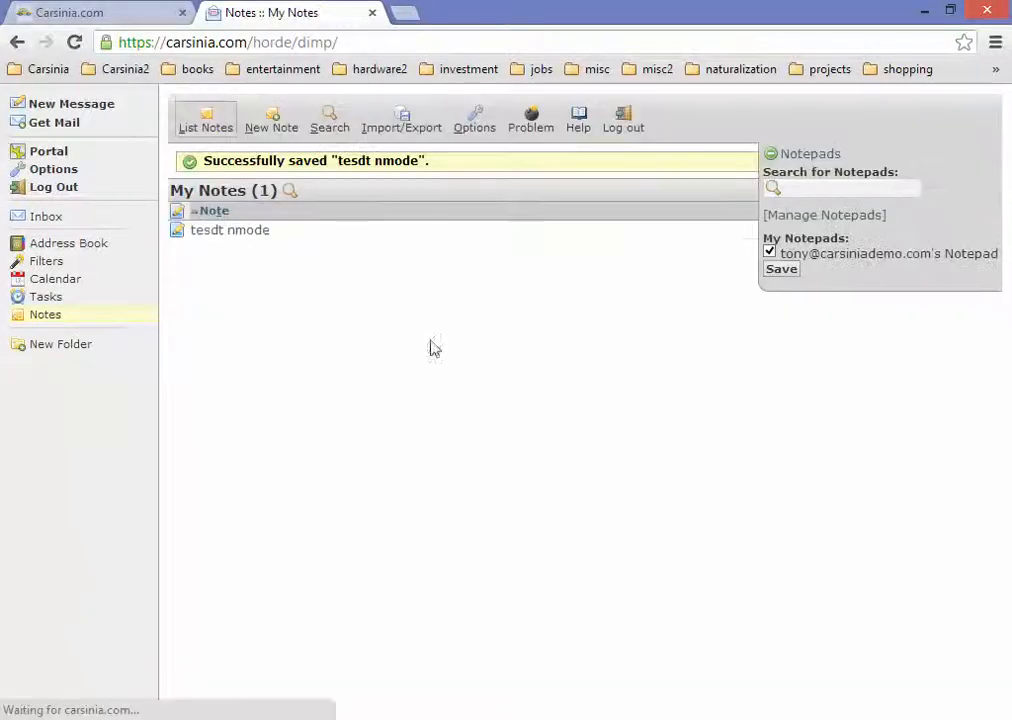
Step: Open the 'tesdt nmode' note and export it as tesdt nmode.pdf
click(232, 232)
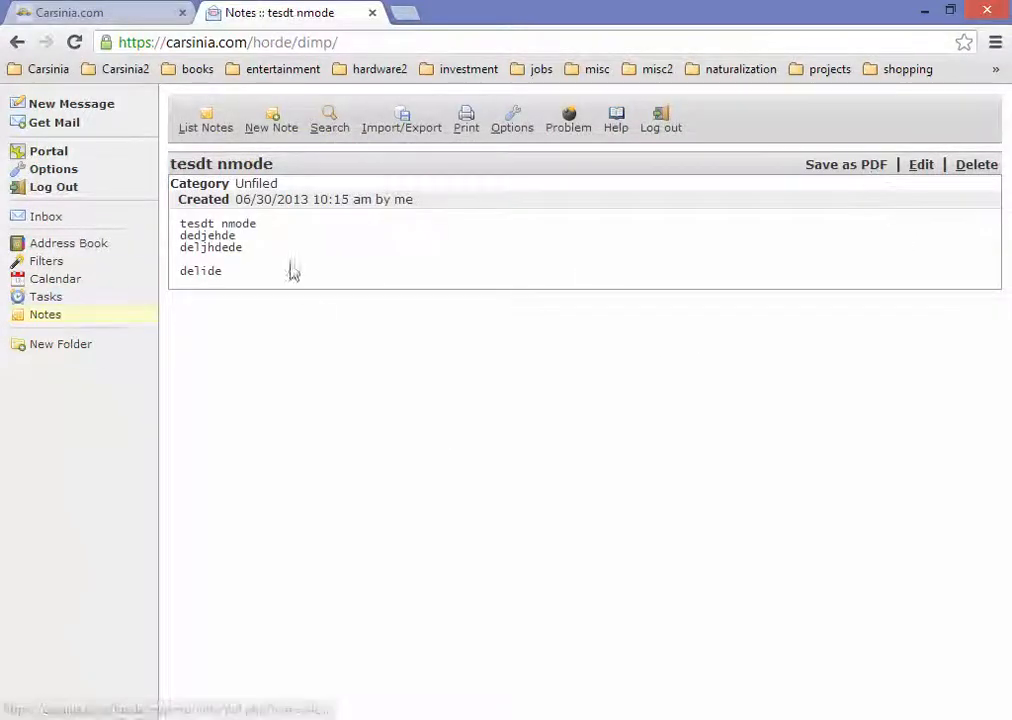
drag(248, 287, 172, 242)
click(486, 242)
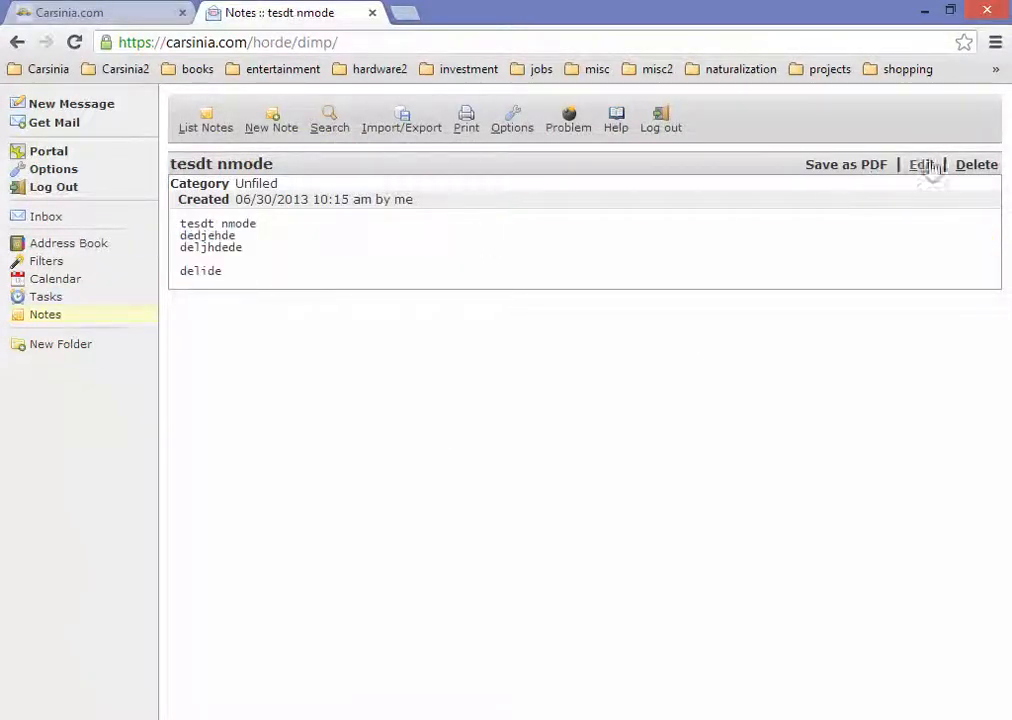
click(899, 176)
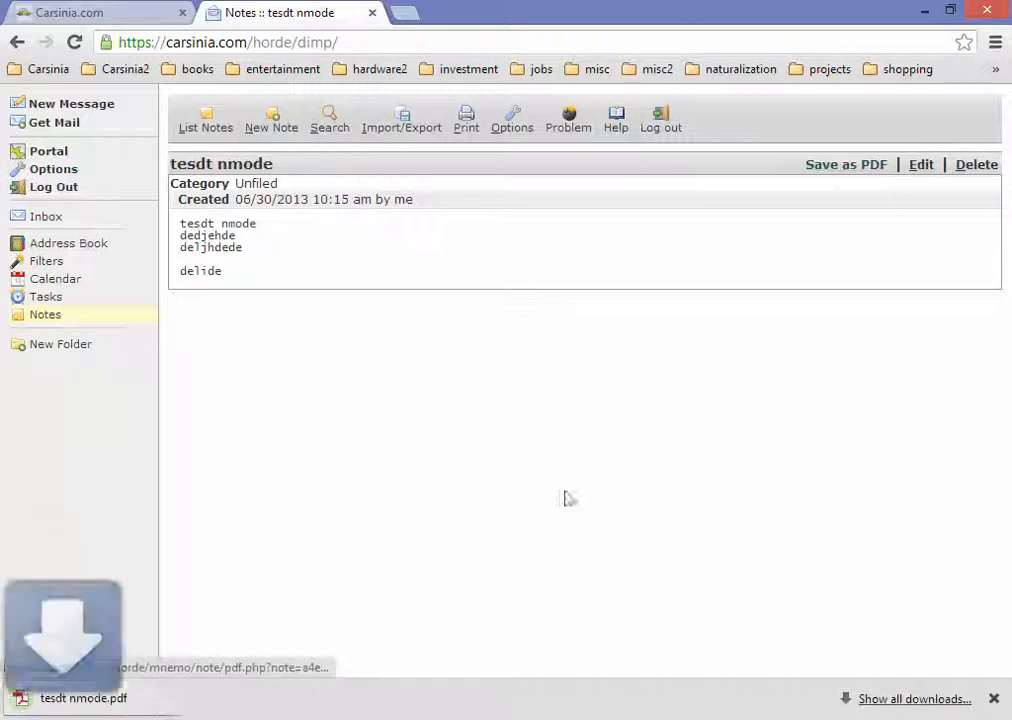
click(149, 696)
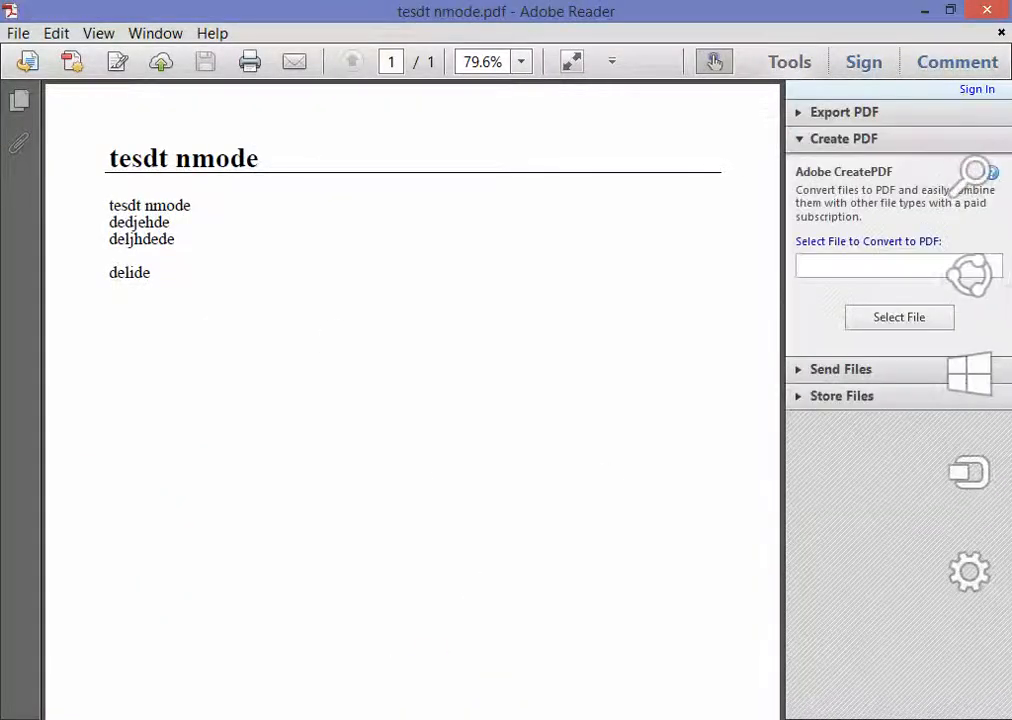
click(988, 11)
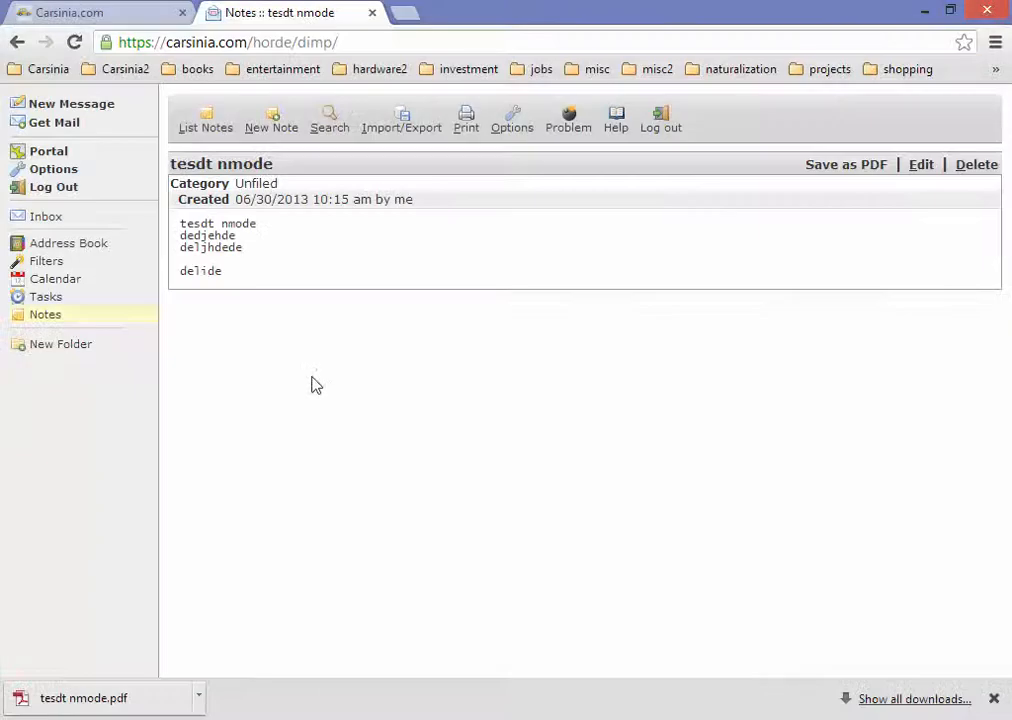
Step: Return to the empty Inbox showing 0% of 100 MB used
click(60, 218)
key(alt+Tab)
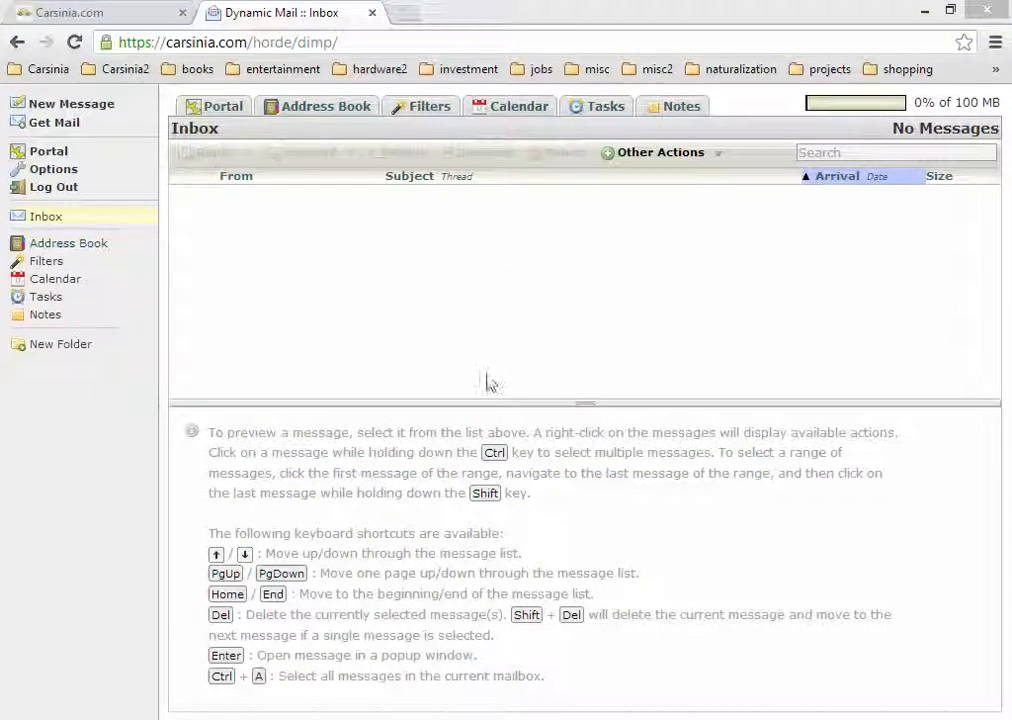
click(383, 287)
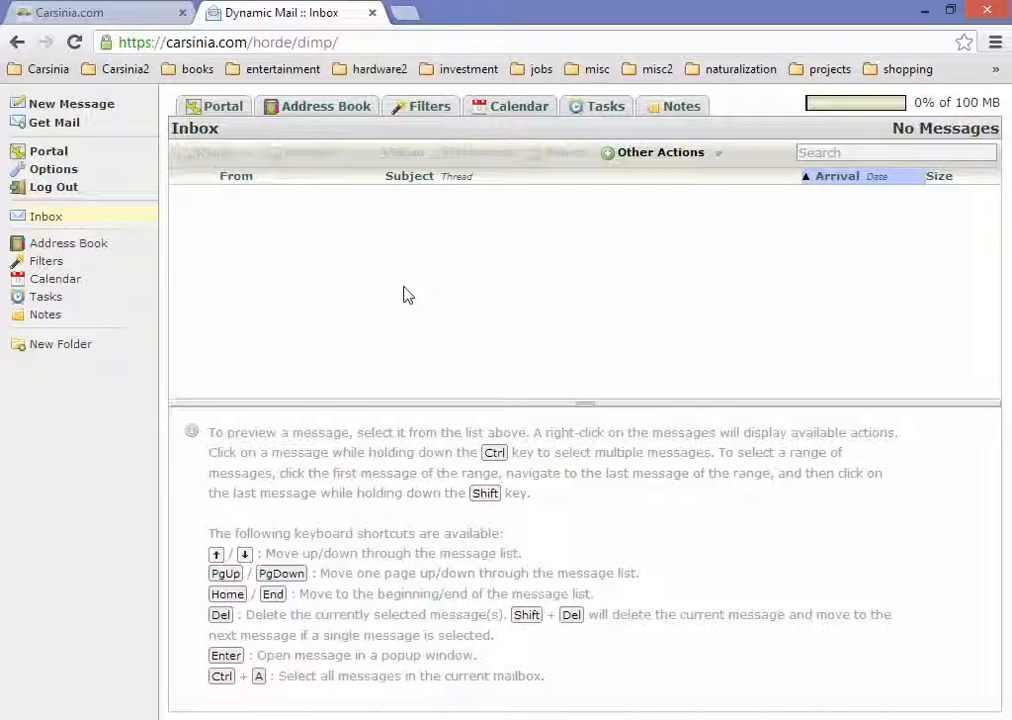
Step: Close the old webmail tab and open a fresh webmail login page from the super admin portal
click(155, 12)
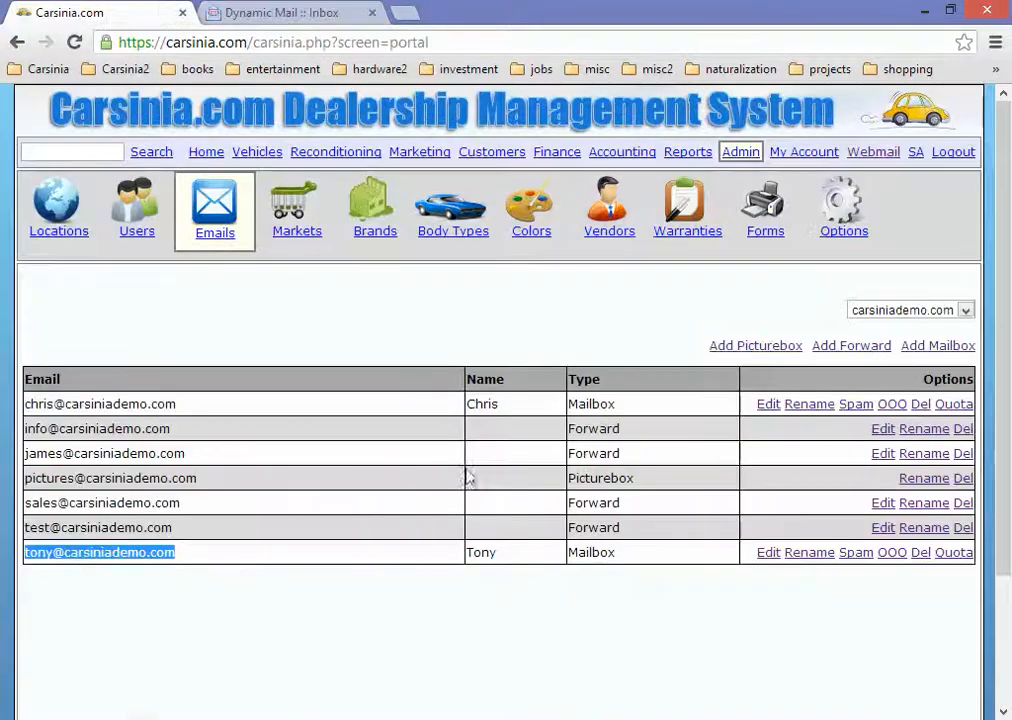
click(316, 9)
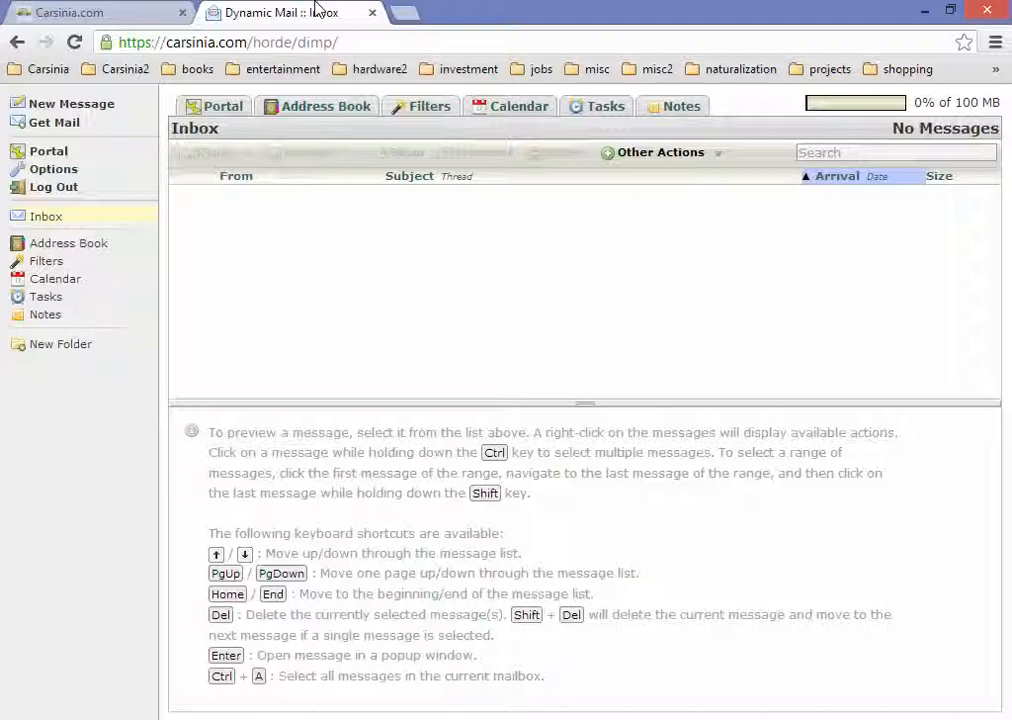
click(372, 15)
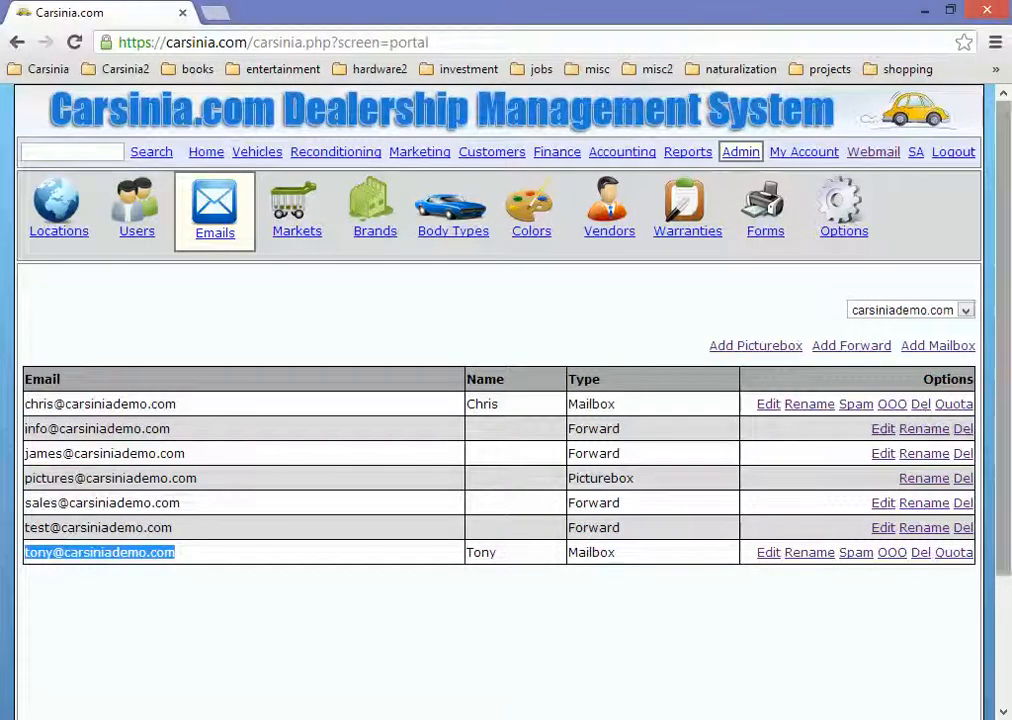
click(914, 153)
click(890, 155)
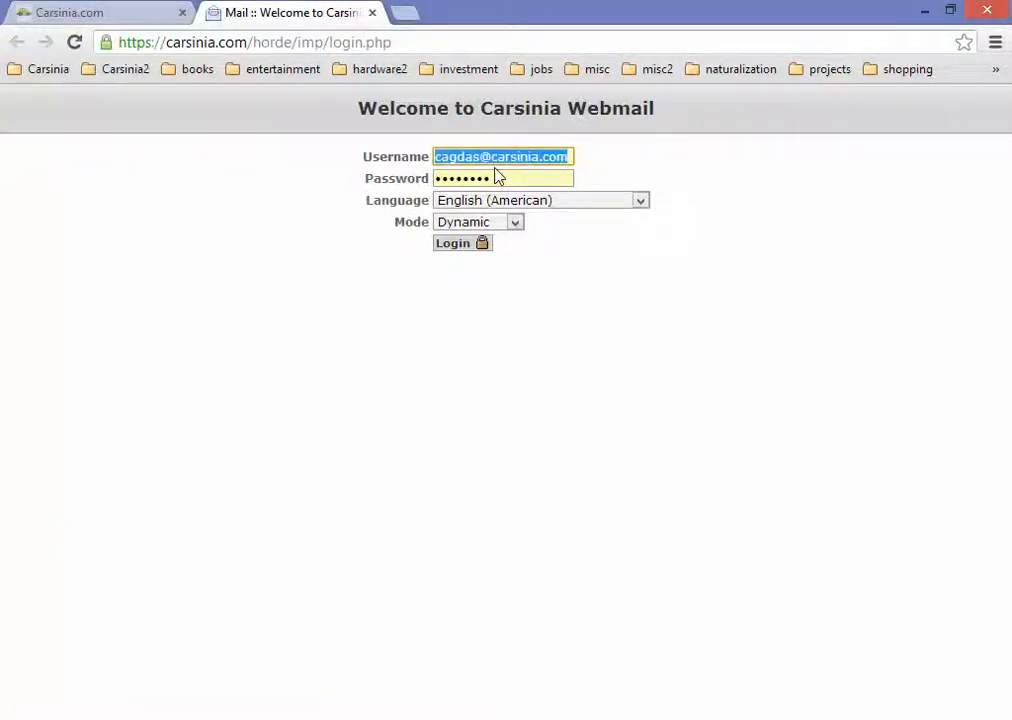
Step: Log in as the demo company mailbox and open its Inbox of 48 messages
text(chri)
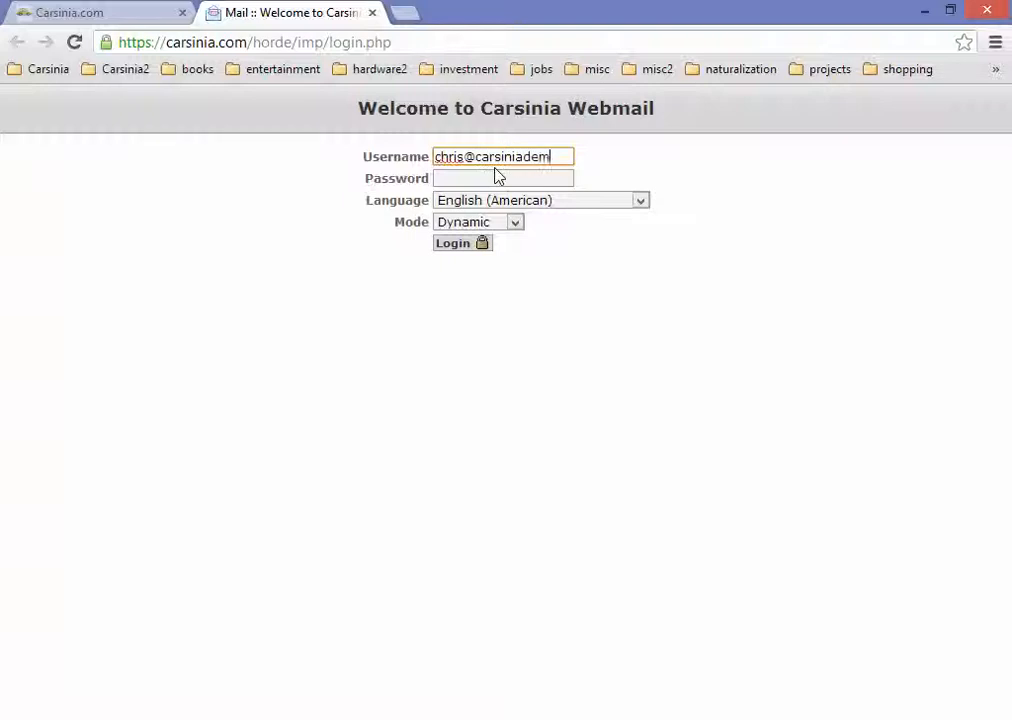
key(Tab)
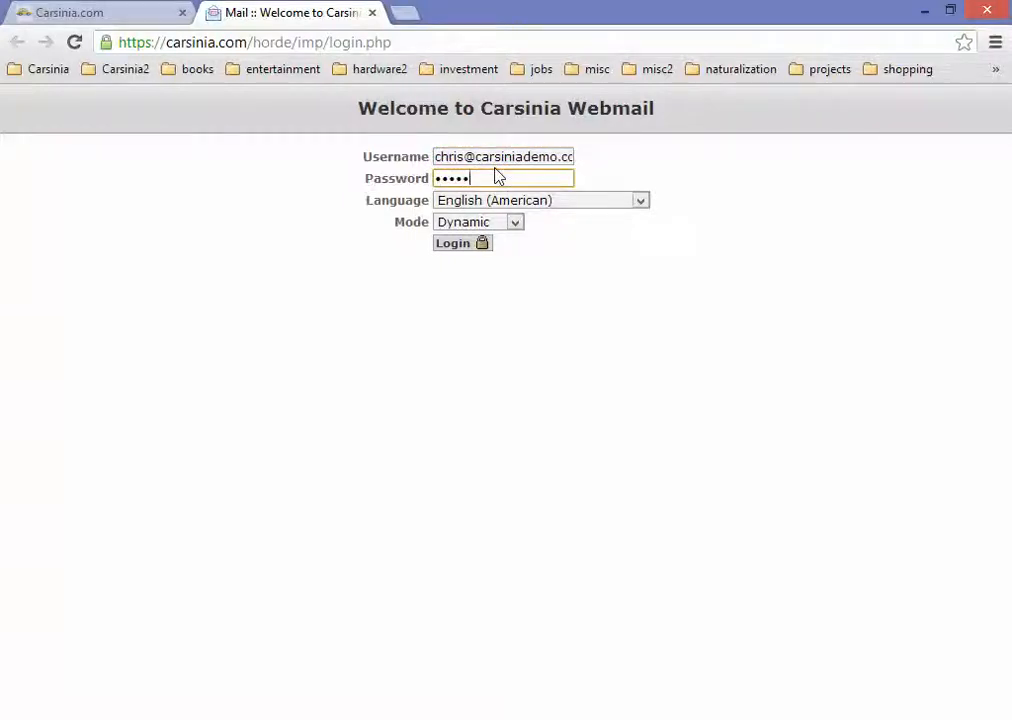
key(Return)
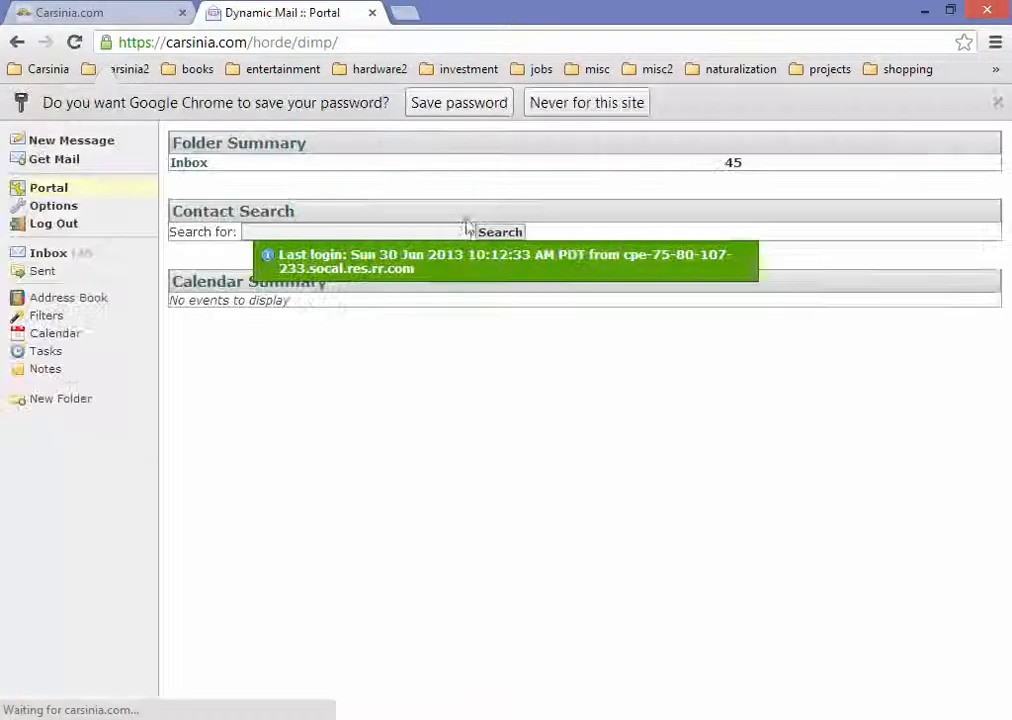
click(998, 104)
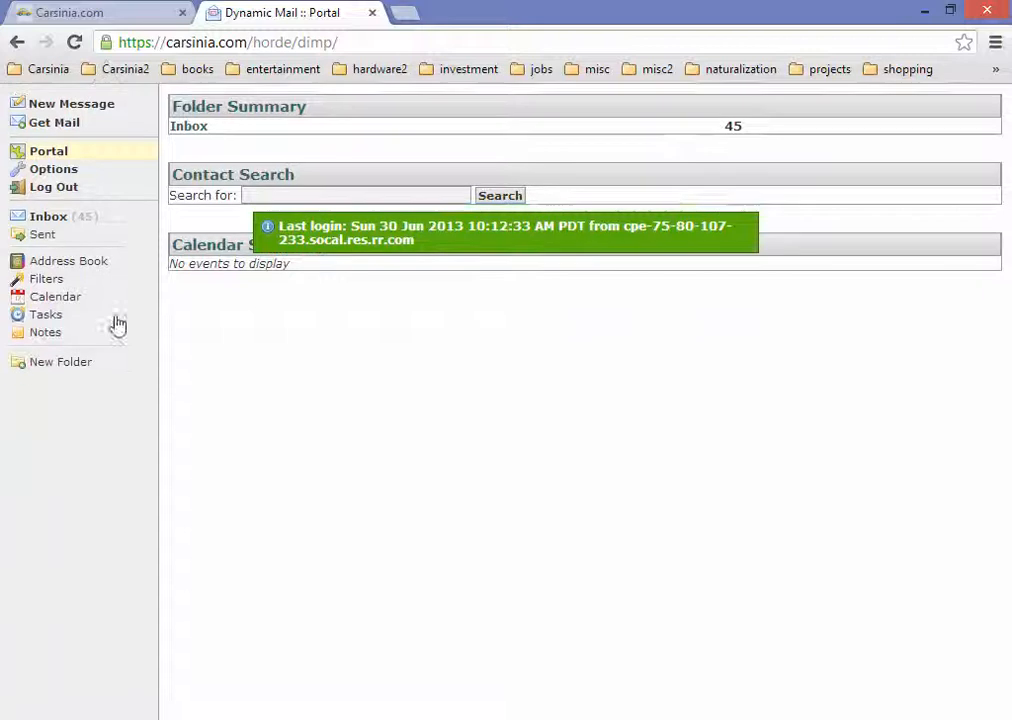
click(75, 218)
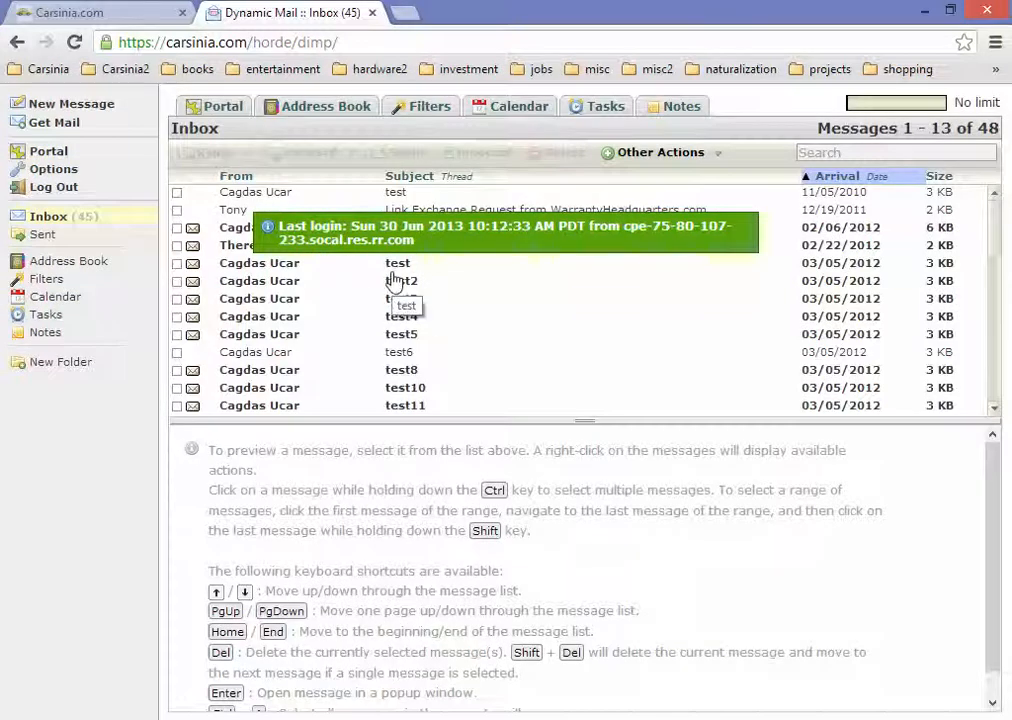
Step: Preview the test, WarrantyHeadquarters link exchange and test6 messages in the Inbox
click(352, 198)
click(359, 210)
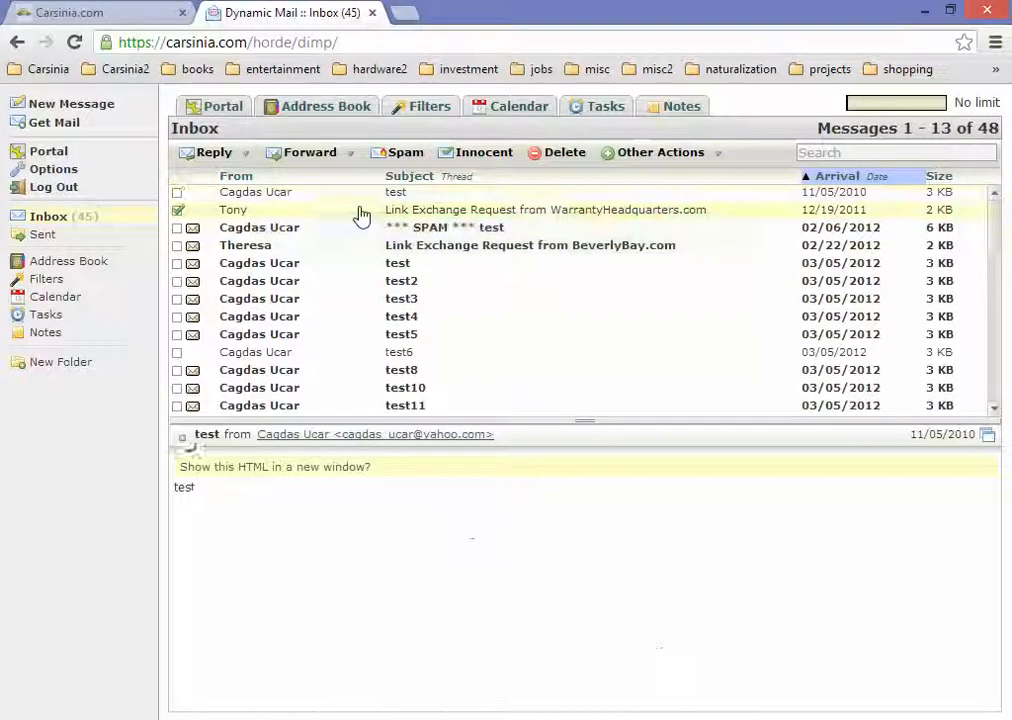
click(413, 354)
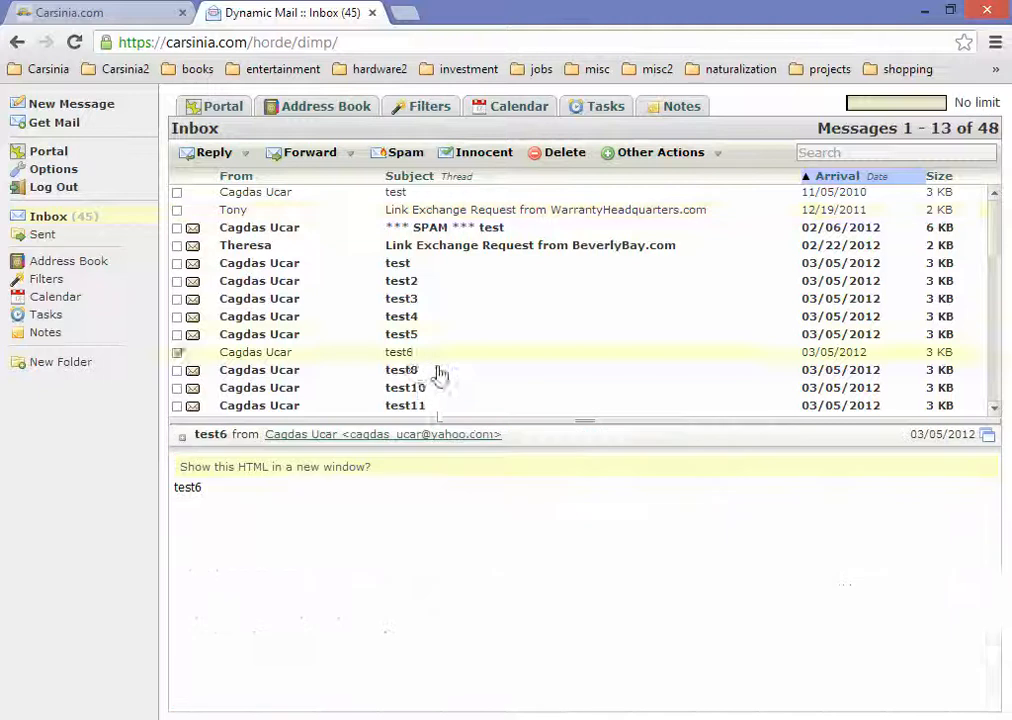
scroll(440, 377, down, 5)
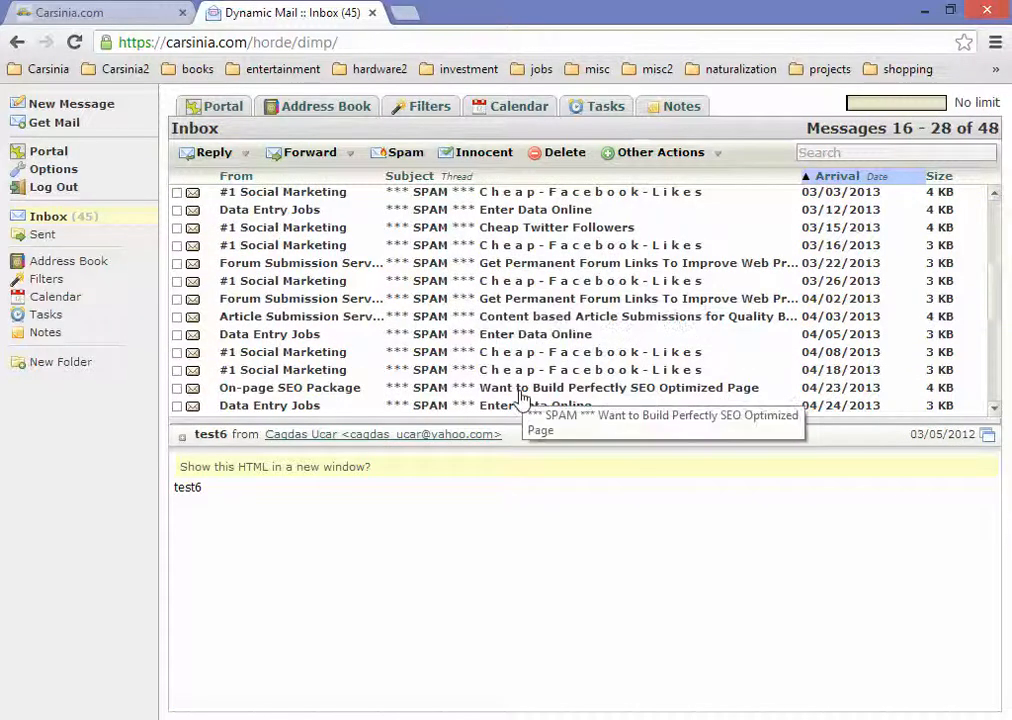
Step: Read the 03/22 Forum Submission and 03/26 Facebook-likes spam messages, then start a new mail folder
click(490, 265)
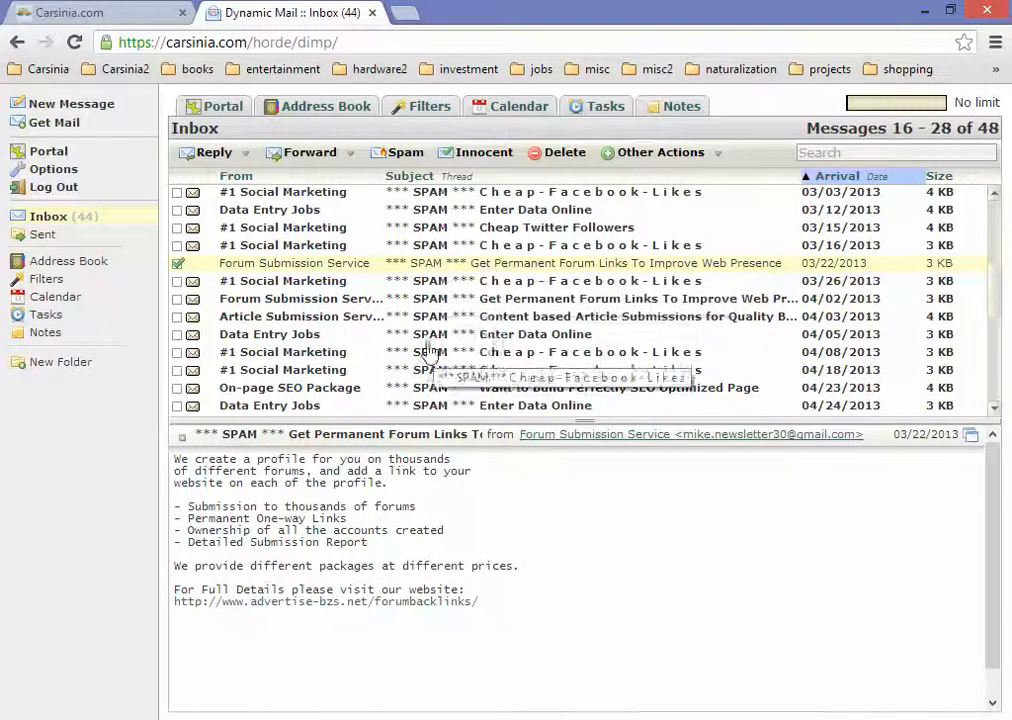
click(432, 284)
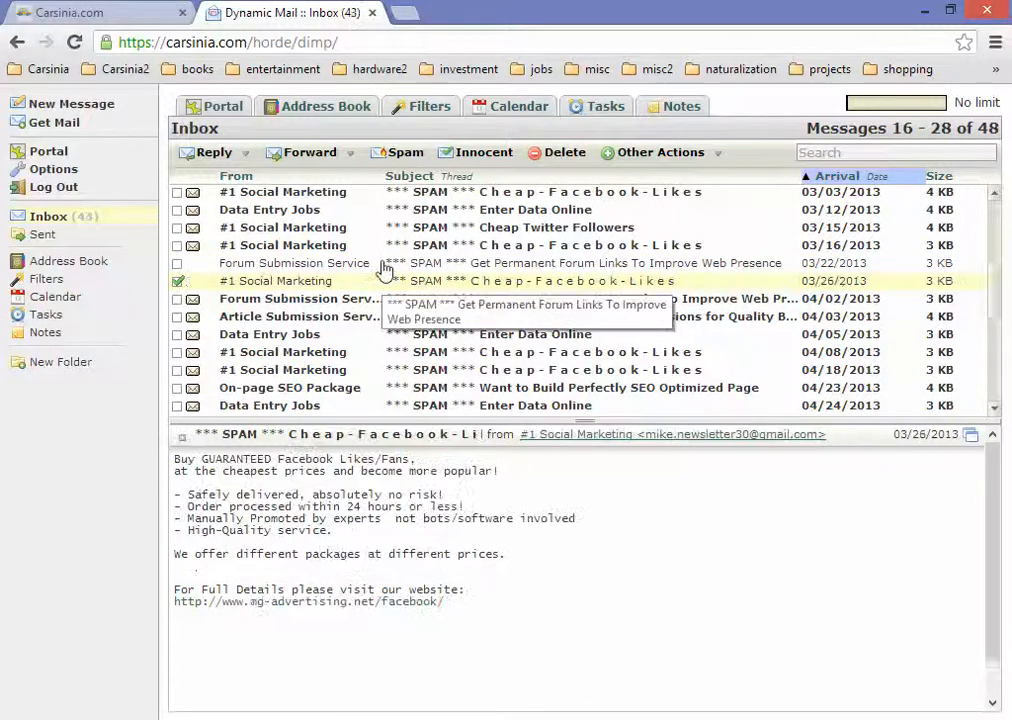
click(389, 265)
click(395, 283)
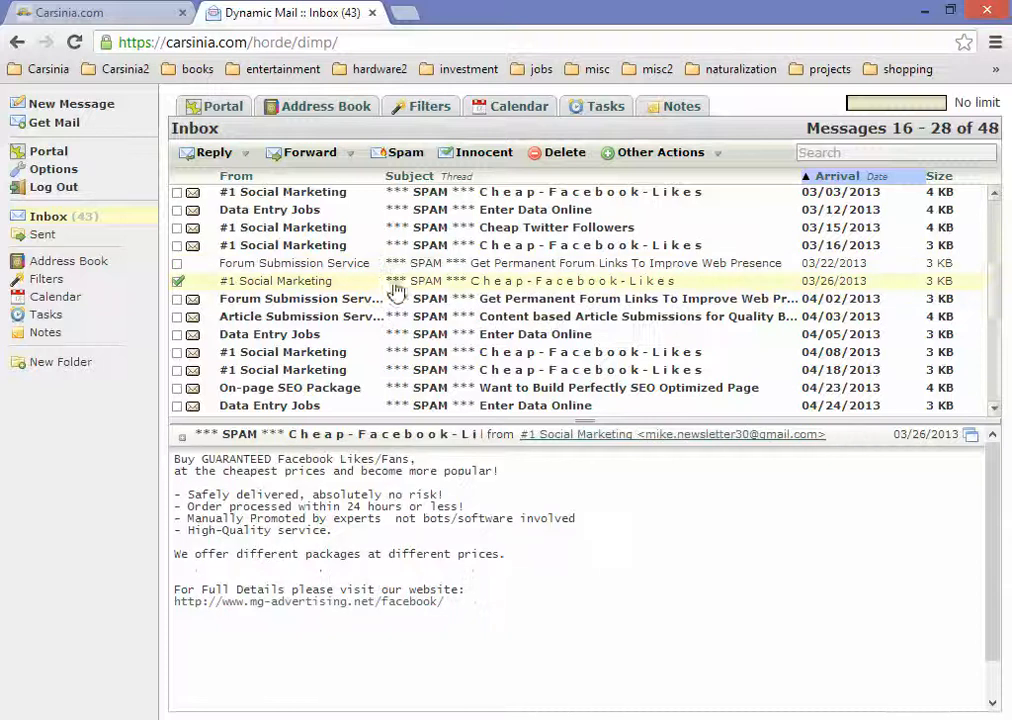
click(65, 363)
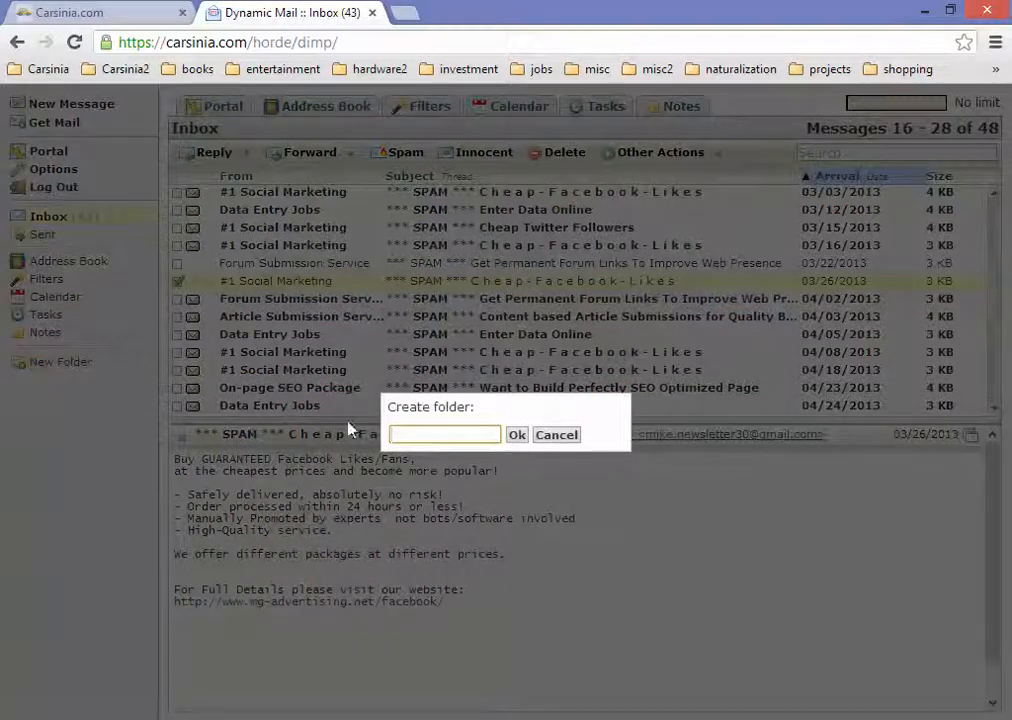
Step: Create a 'spam' folder and move the Facebook-likes spam message into it
text(spam)
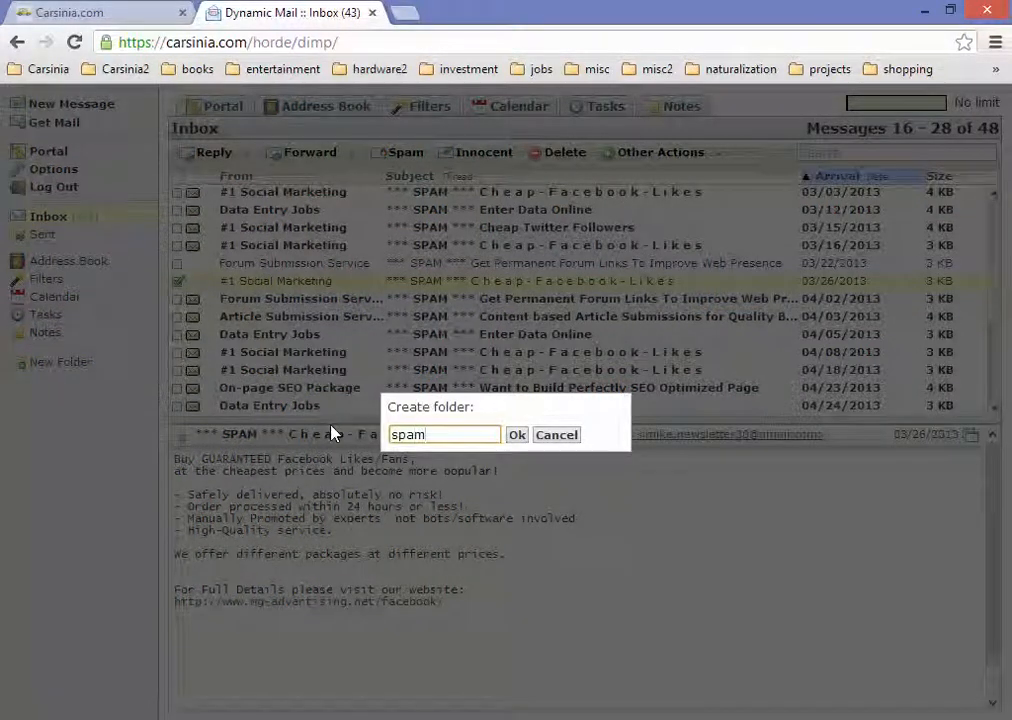
click(519, 442)
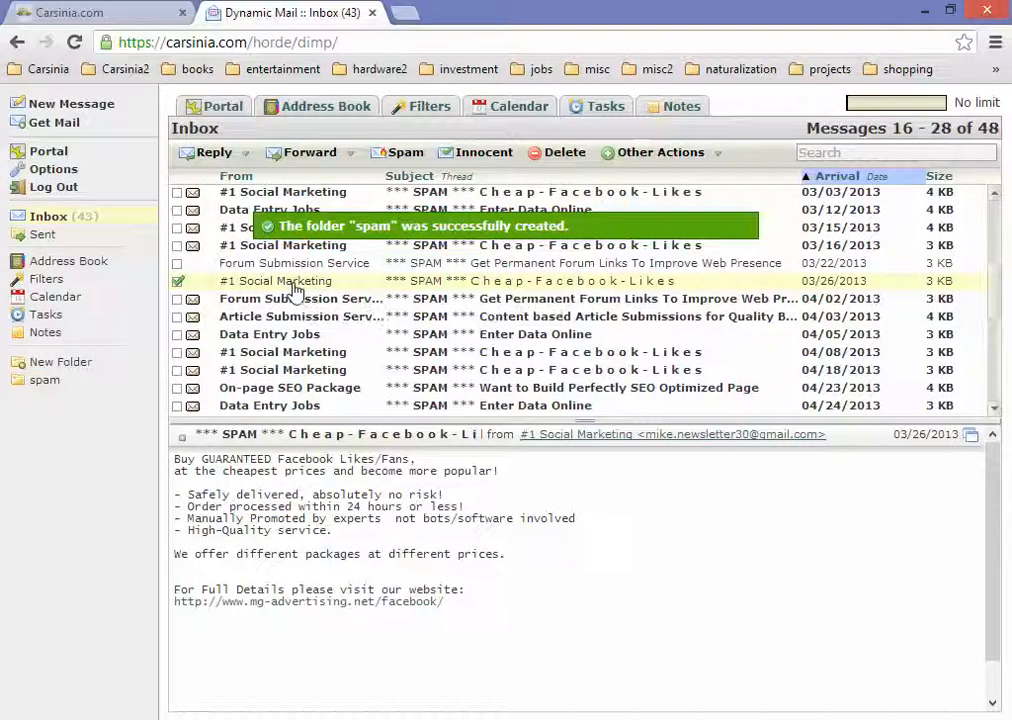
drag(287, 289, 35, 392)
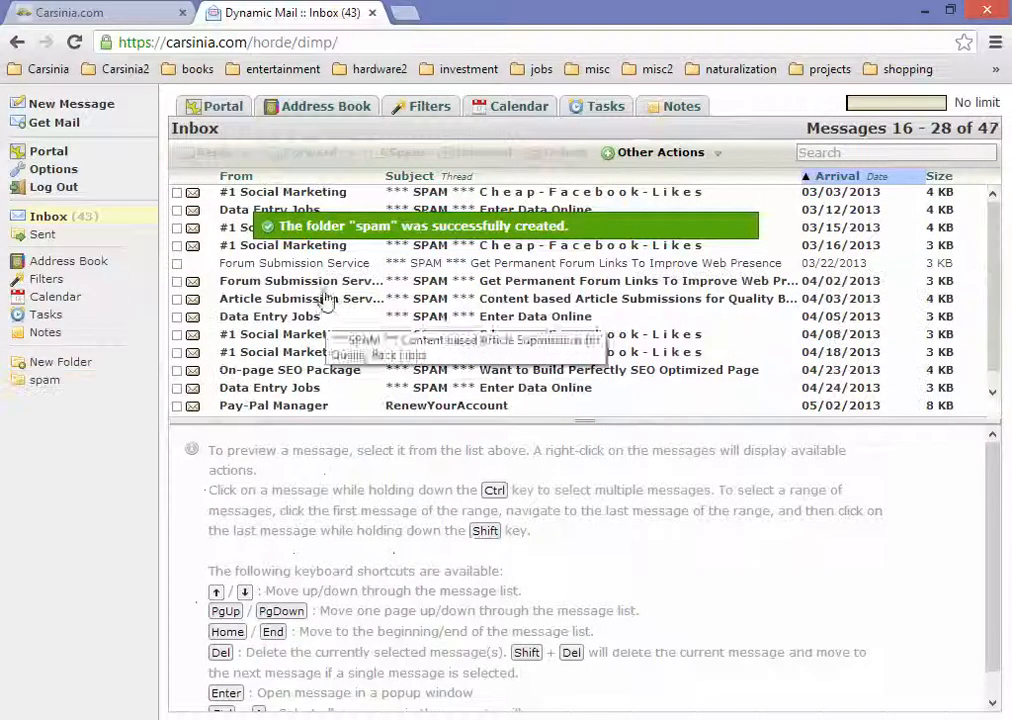
Step: Create a 'Spam' folder and move two Forum Submission Service messages into it
click(62, 368)
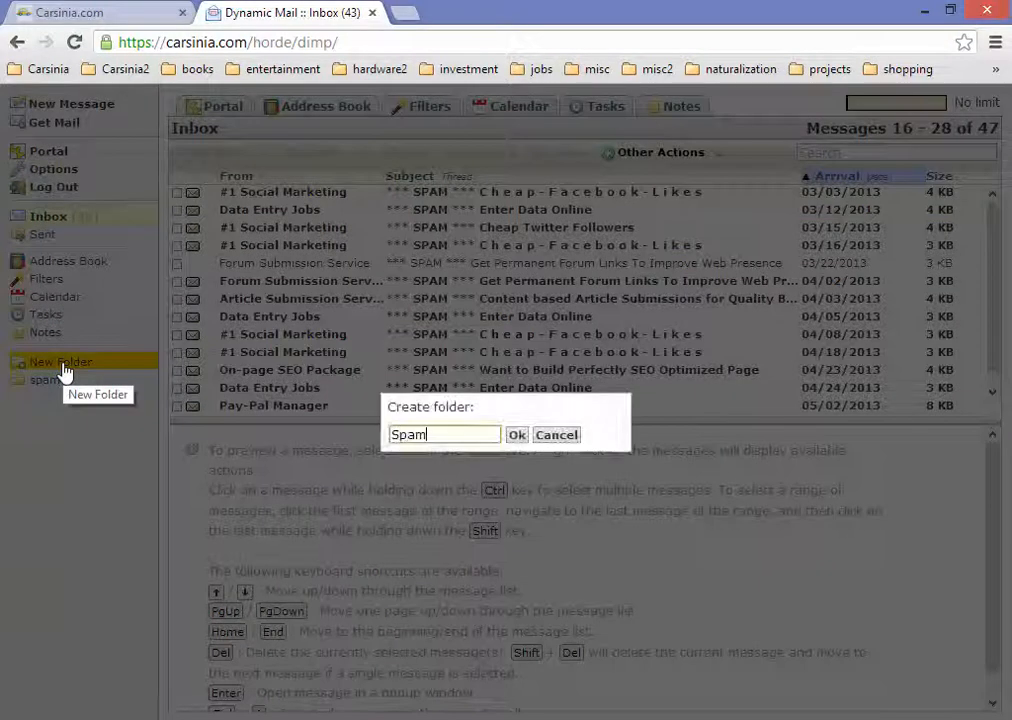
key(Return)
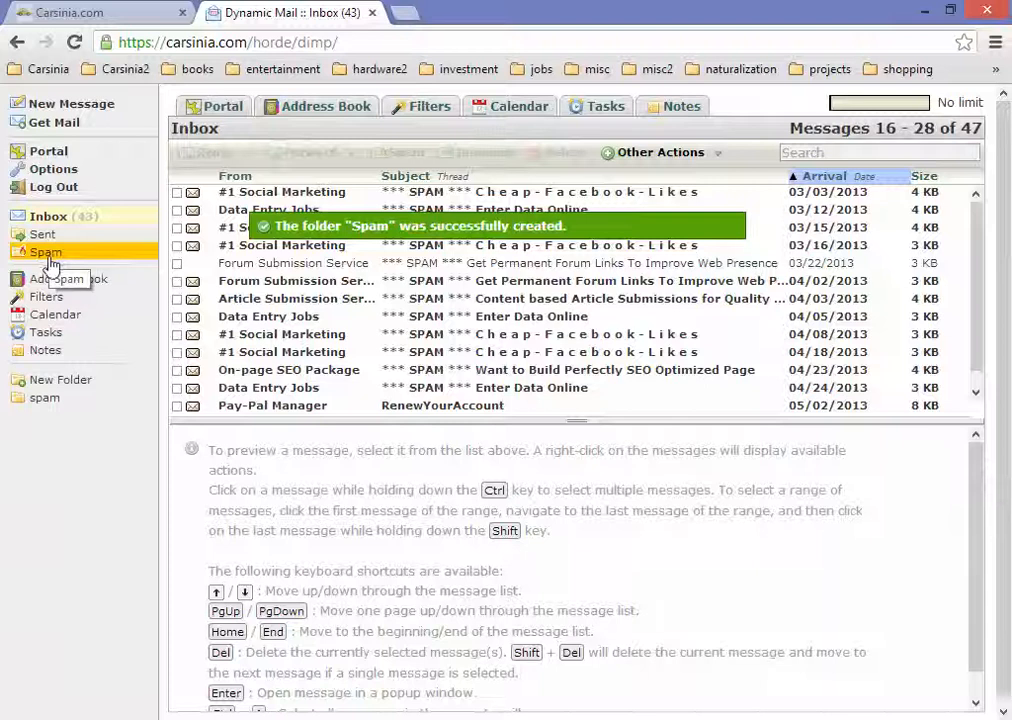
click(48, 216)
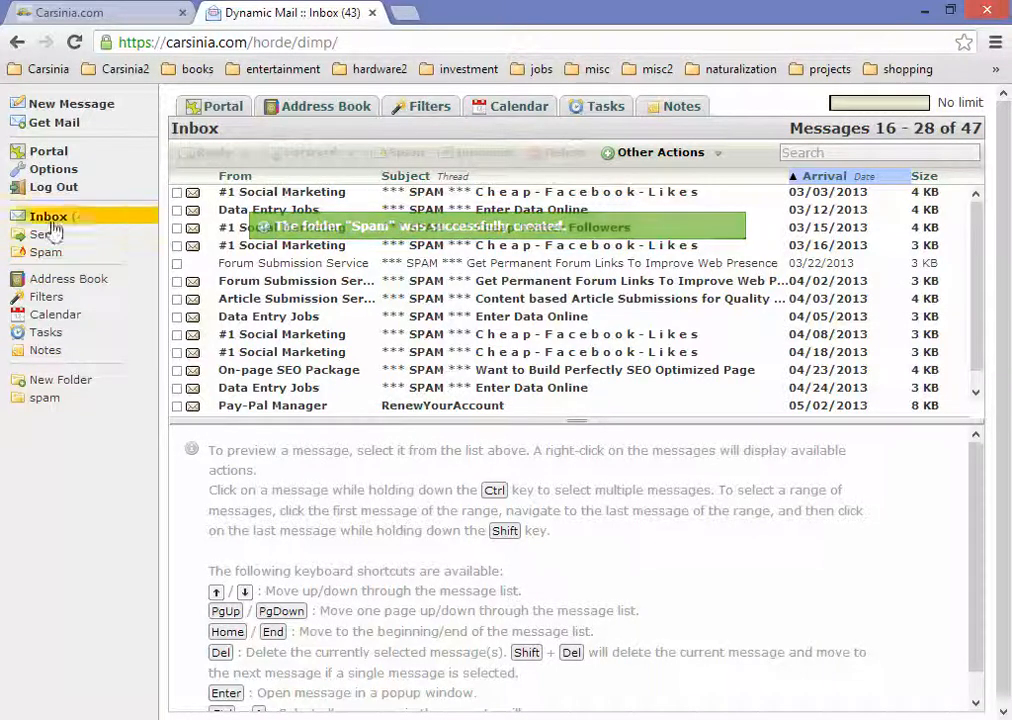
click(353, 266)
drag(355, 272, 45, 252)
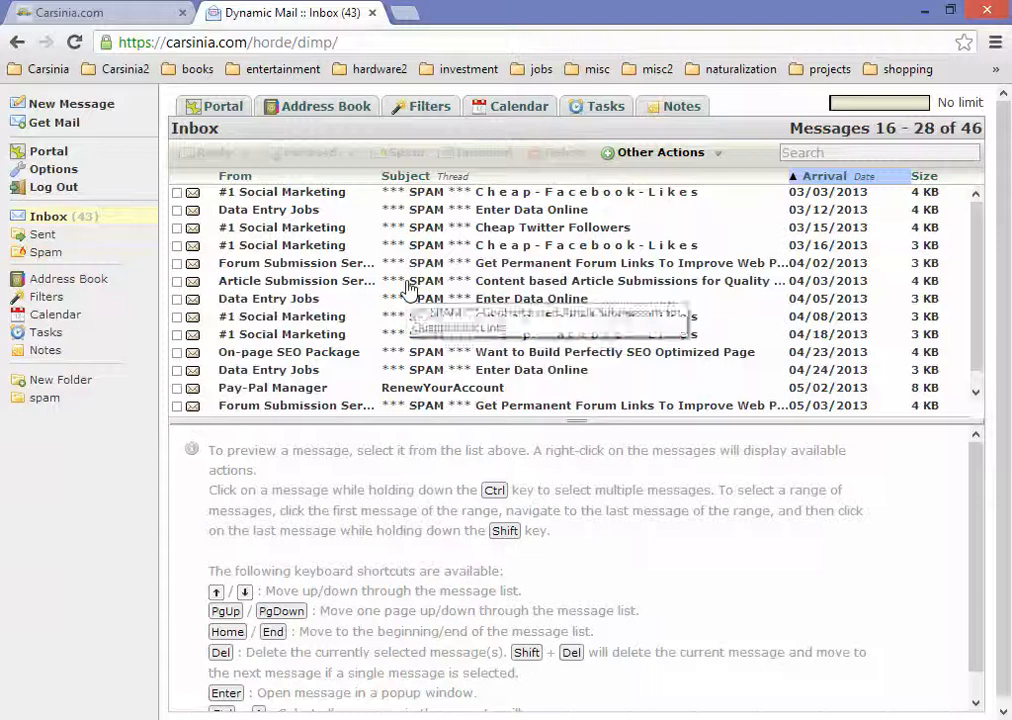
drag(357, 265, 50, 252)
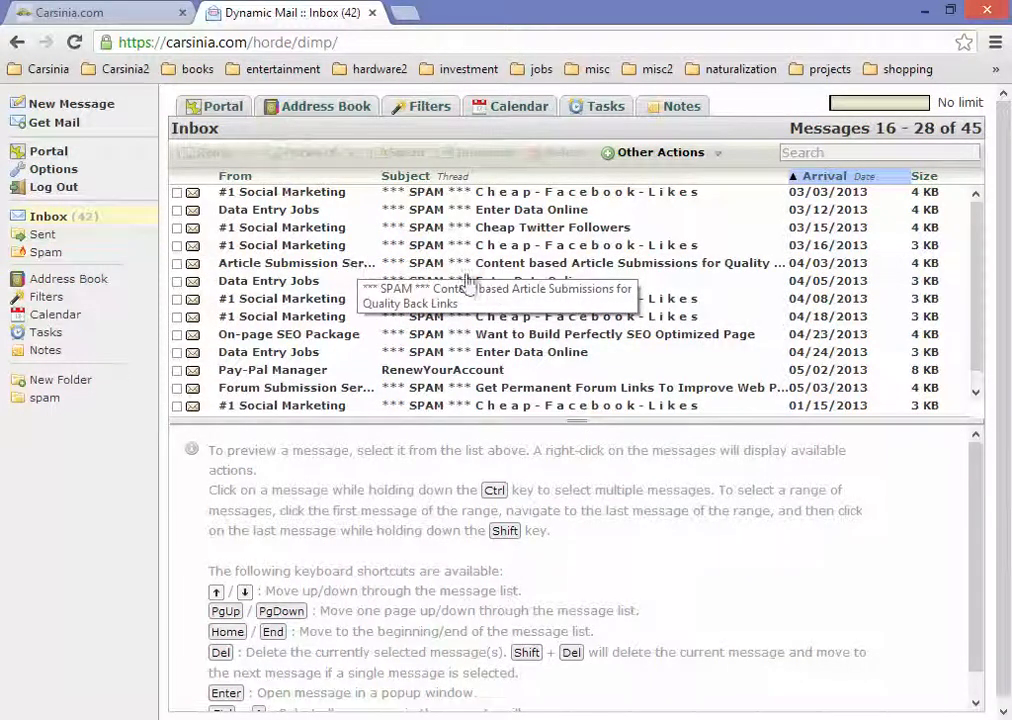
Step: Load carsinia.com in a new tab and open Support > Internet Marketing > Email Setup
click(405, 20)
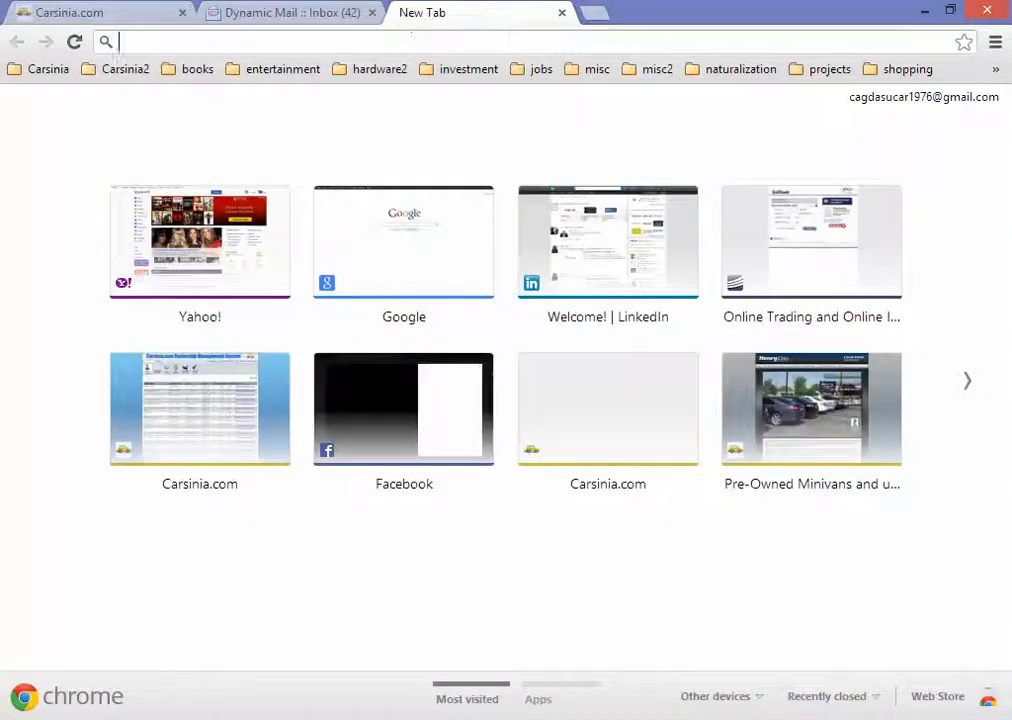
text(carsinia.com/)
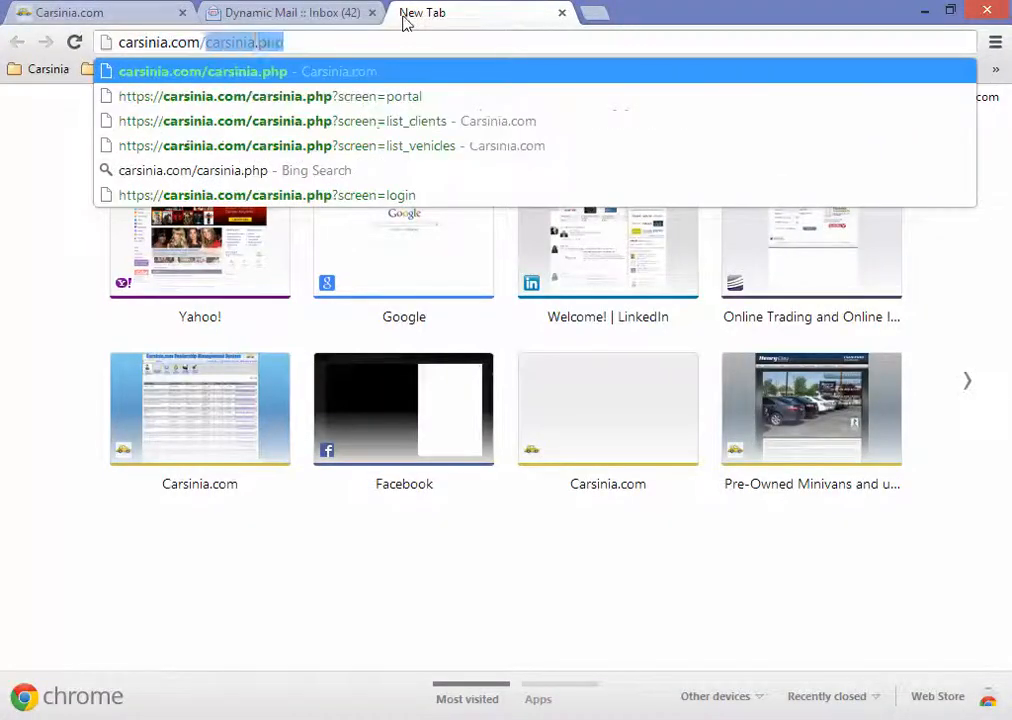
key(Delete)
key(Return)
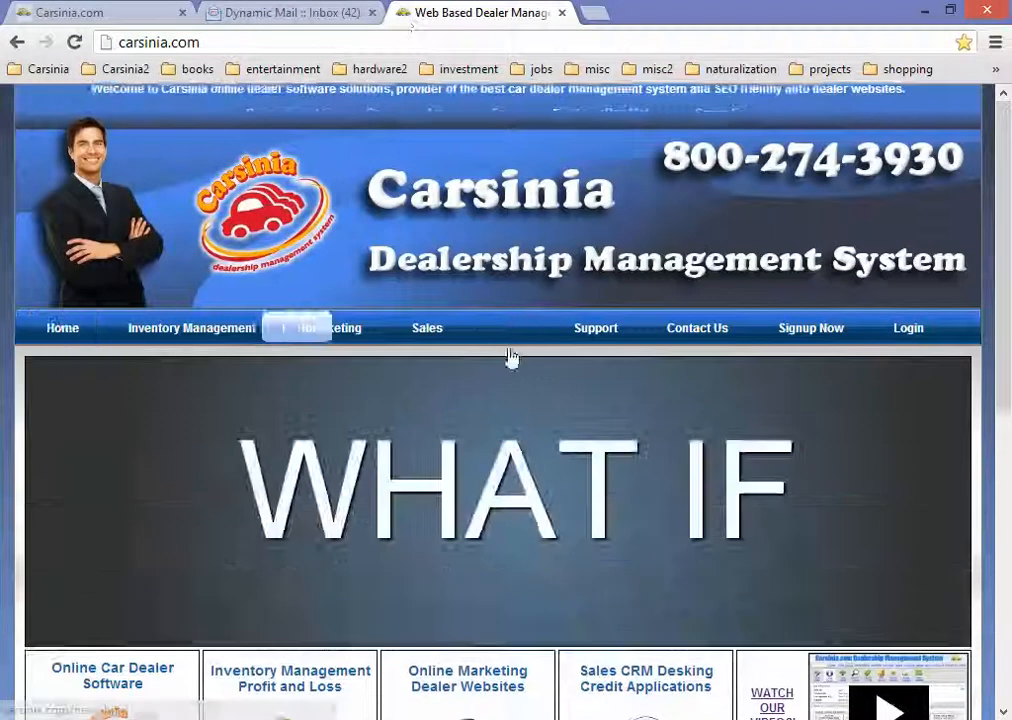
mouse_move(605, 342)
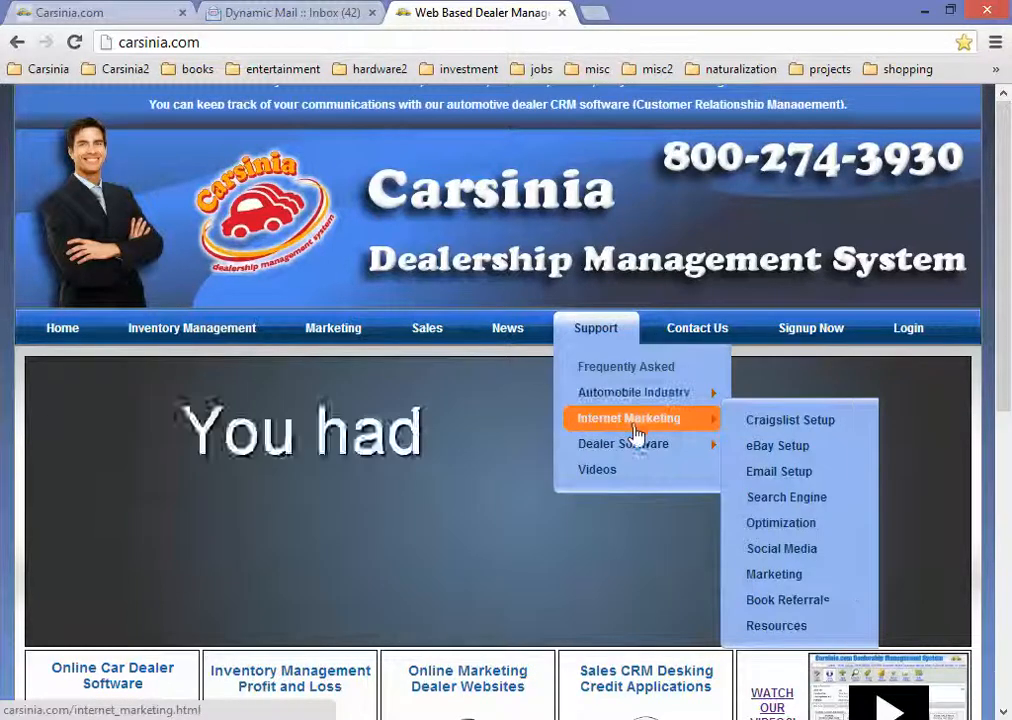
mouse_move(645, 430)
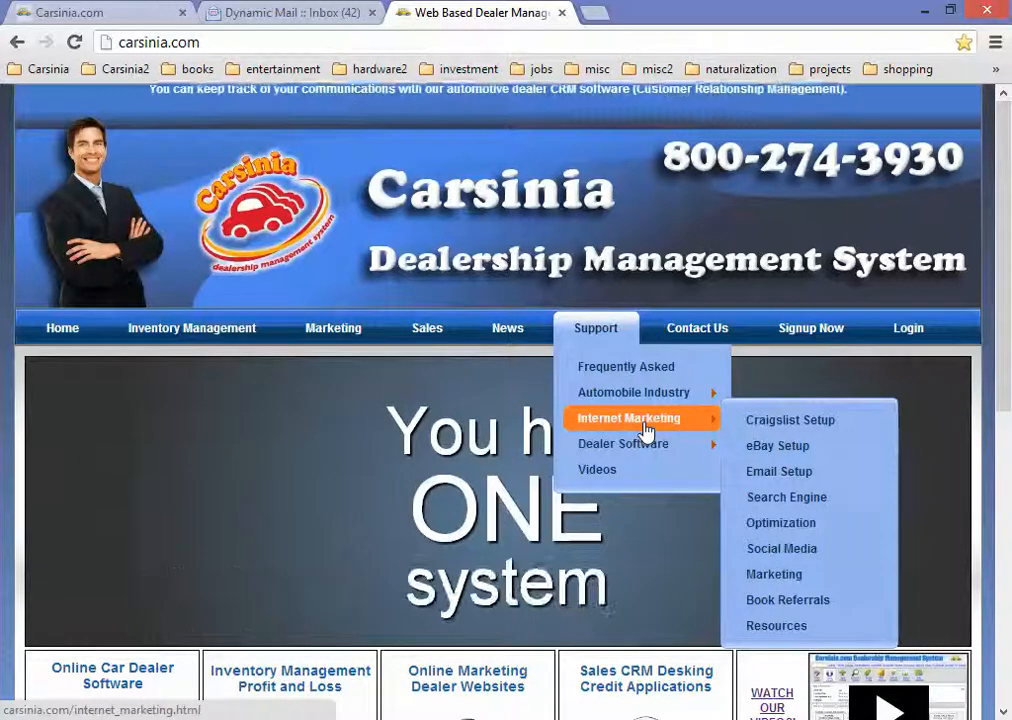
click(803, 480)
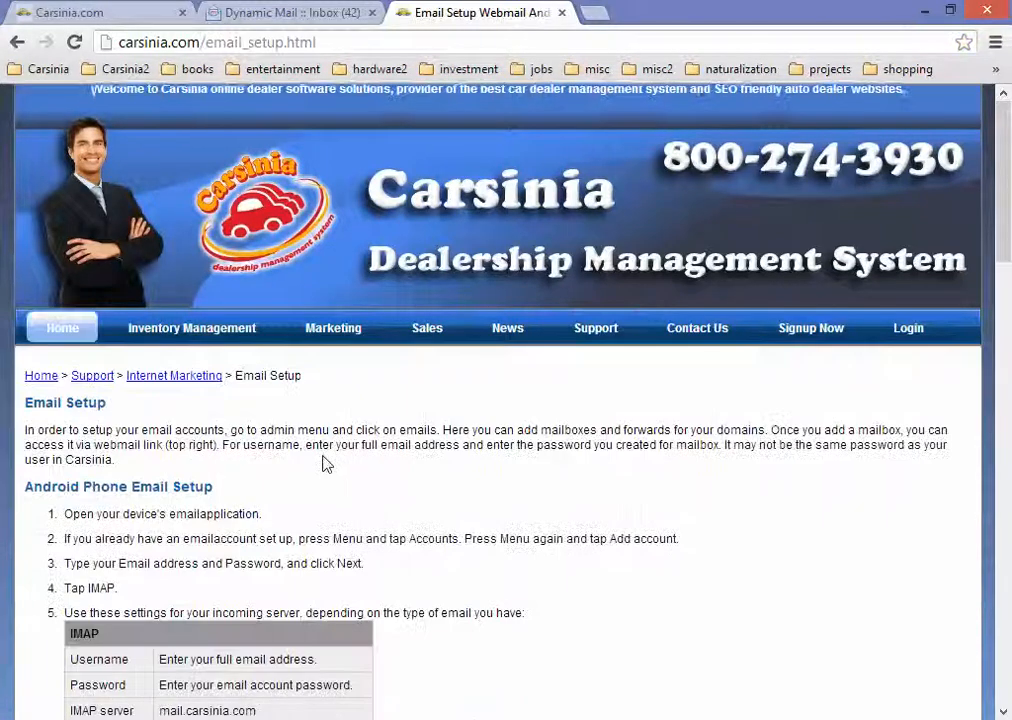
Step: Scroll through the Email Setup guide to the bottom and back, then return to the webmail Inbox
scroll(323, 463, down, 2)
scroll(323, 463, up, 1)
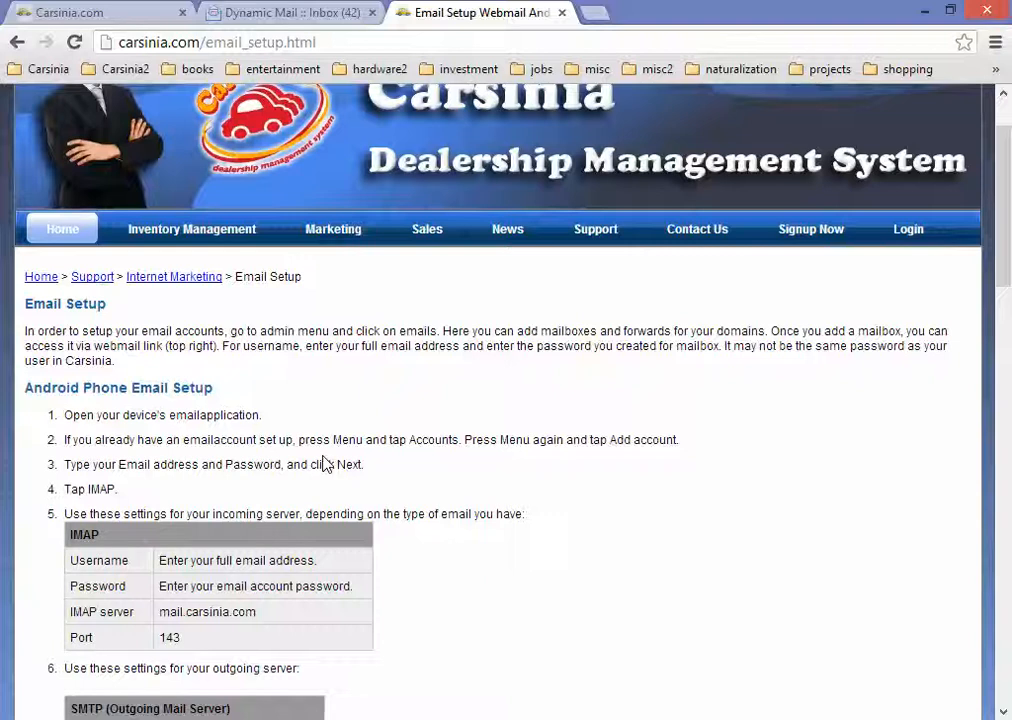
scroll(323, 463, down, 6)
scroll(282, 377, down, 7)
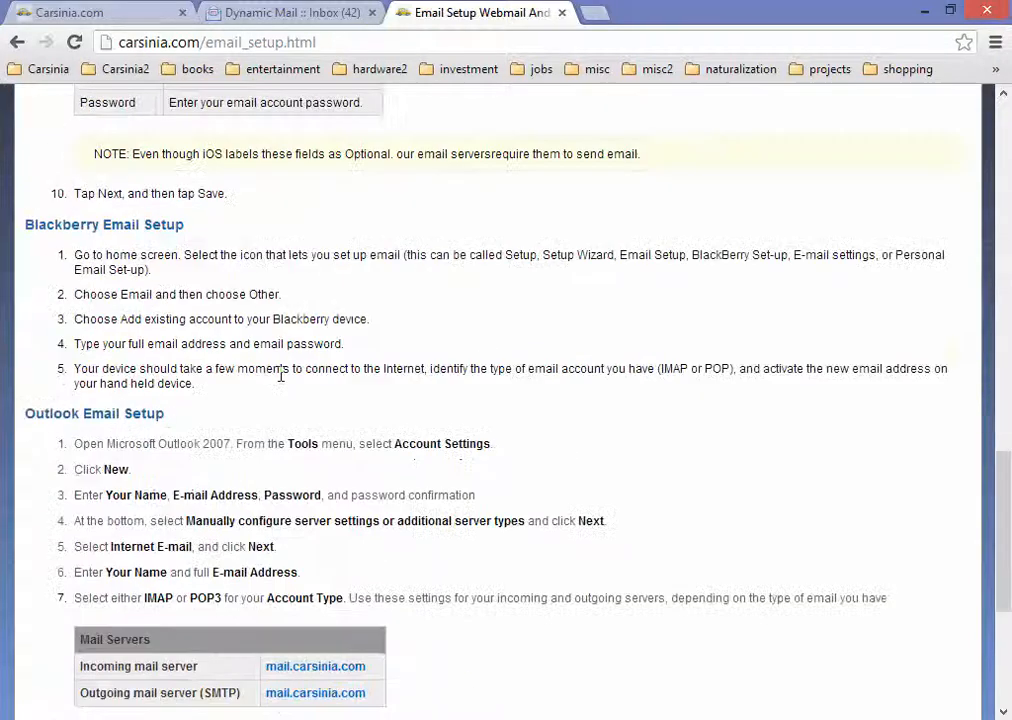
scroll(282, 382, up, 2)
scroll(282, 382, down, 2)
scroll(282, 378, down, 1)
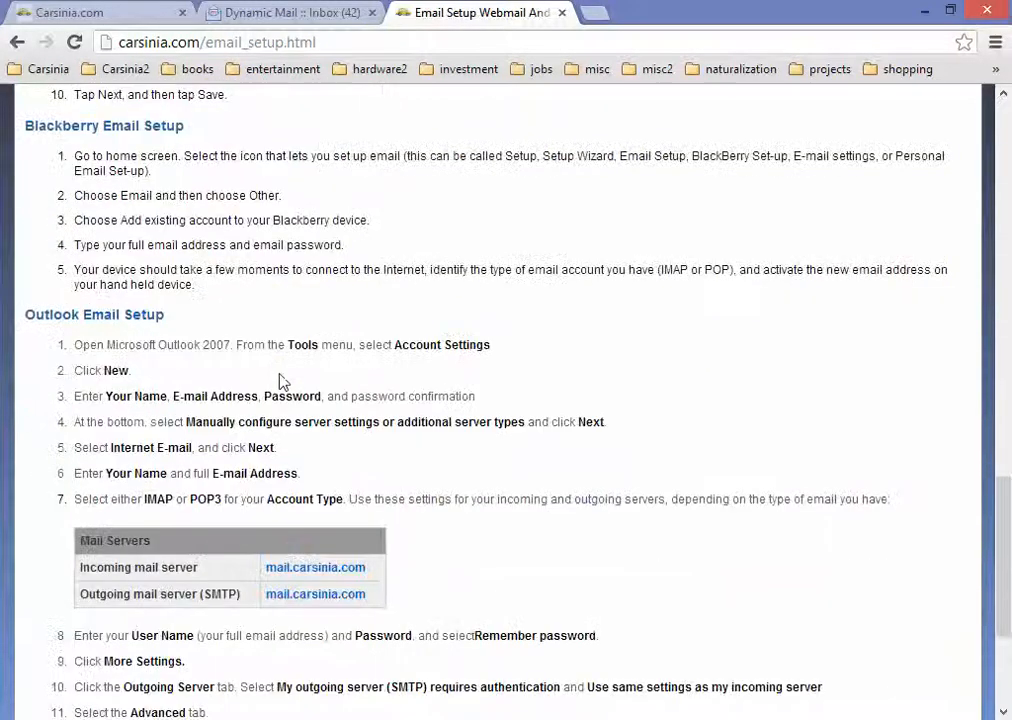
scroll(222, 352, down, 3)
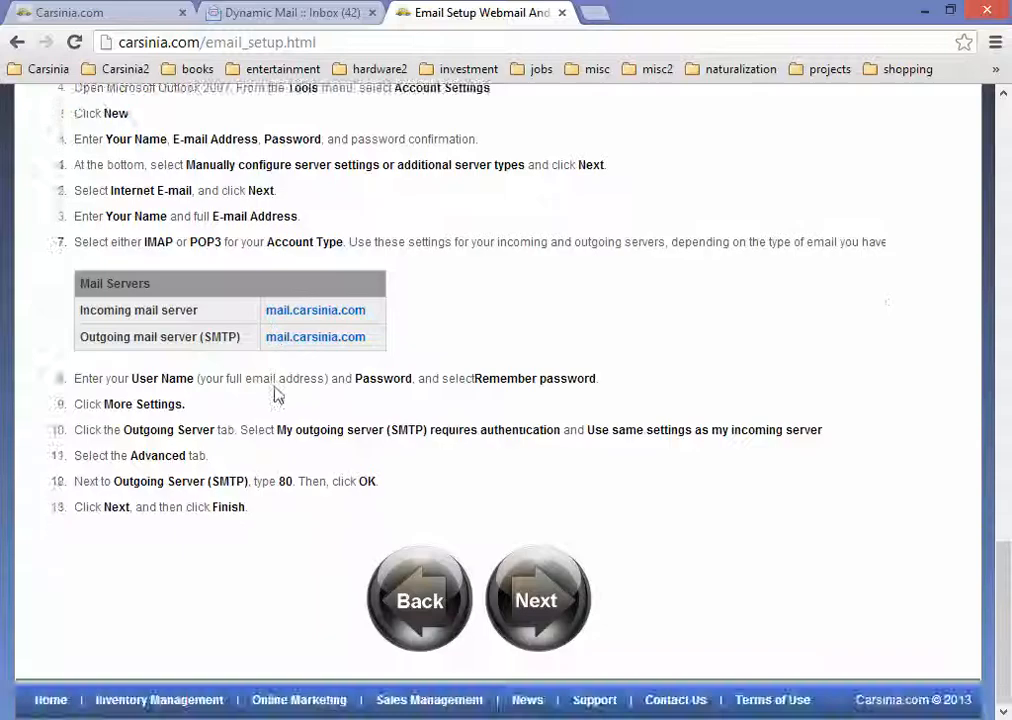
scroll(291, 424, up, 1)
scroll(291, 430, up, 17)
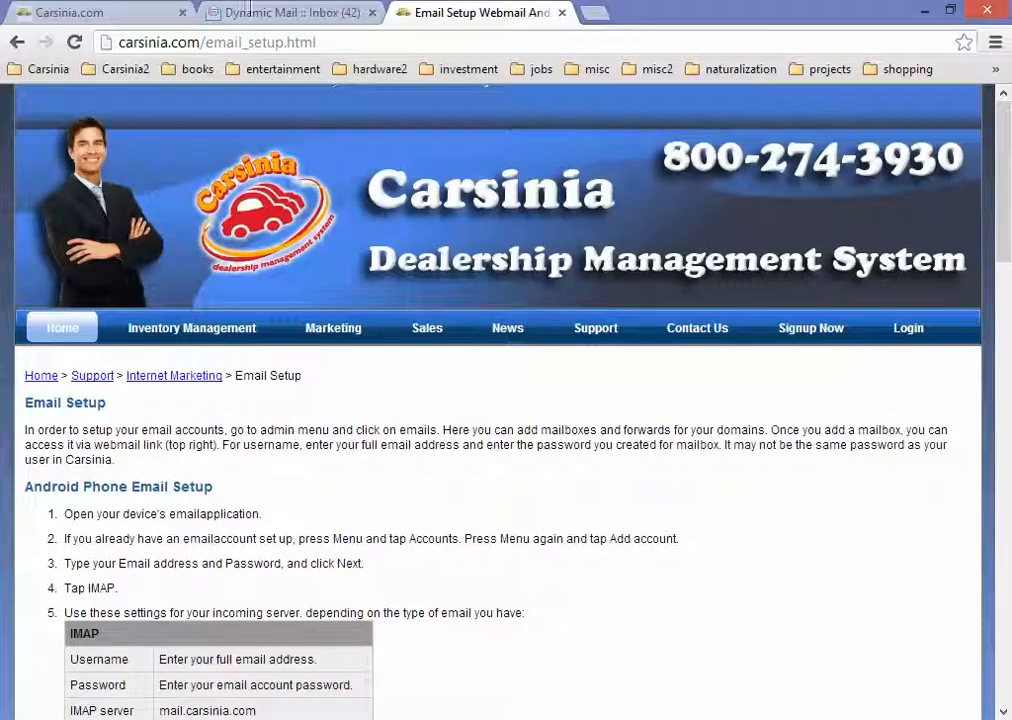
click(312, 12)
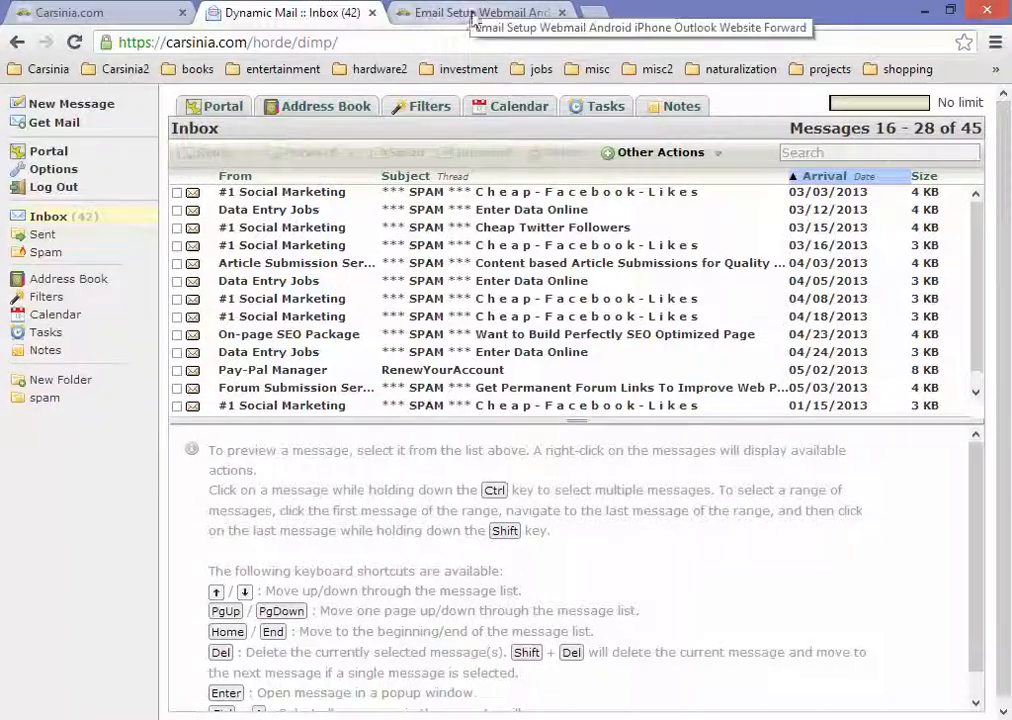
Step: Preview the 03/16 Facebook-likes and Cheap Twitter Followers spam messages, then return to Email Setup help
click(411, 247)
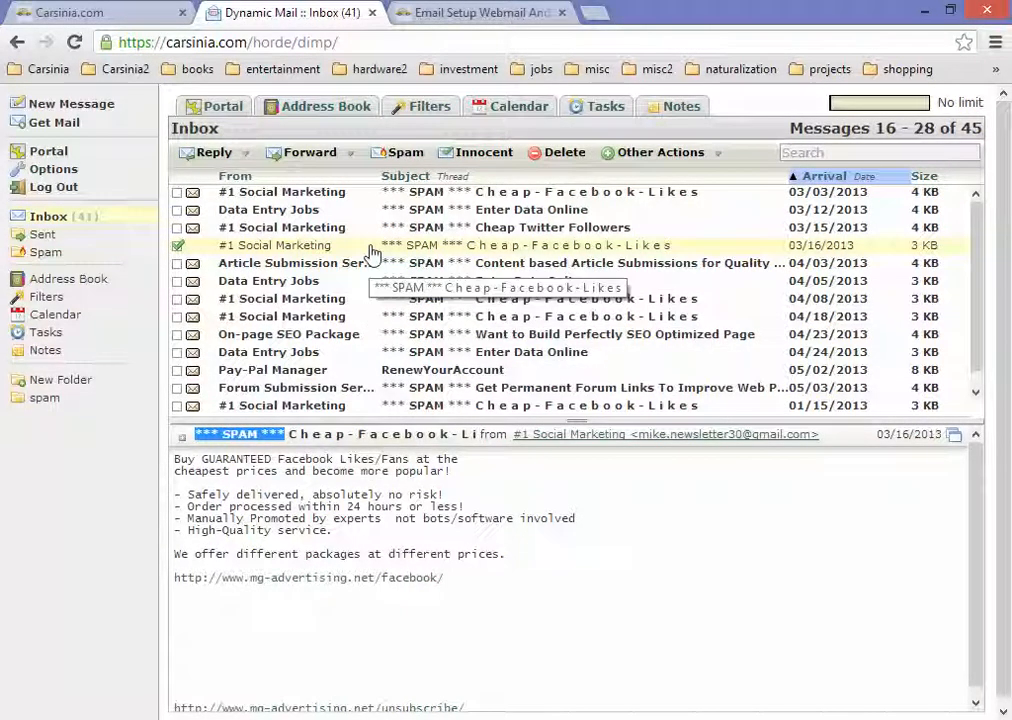
click(400, 229)
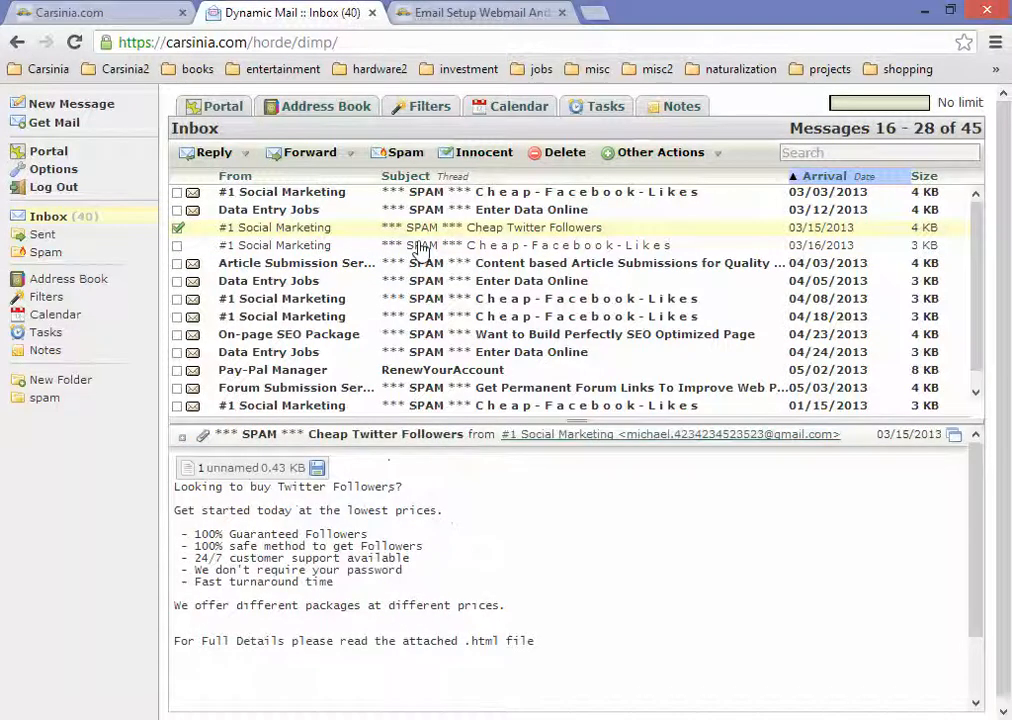
scroll(421, 250, up, 5)
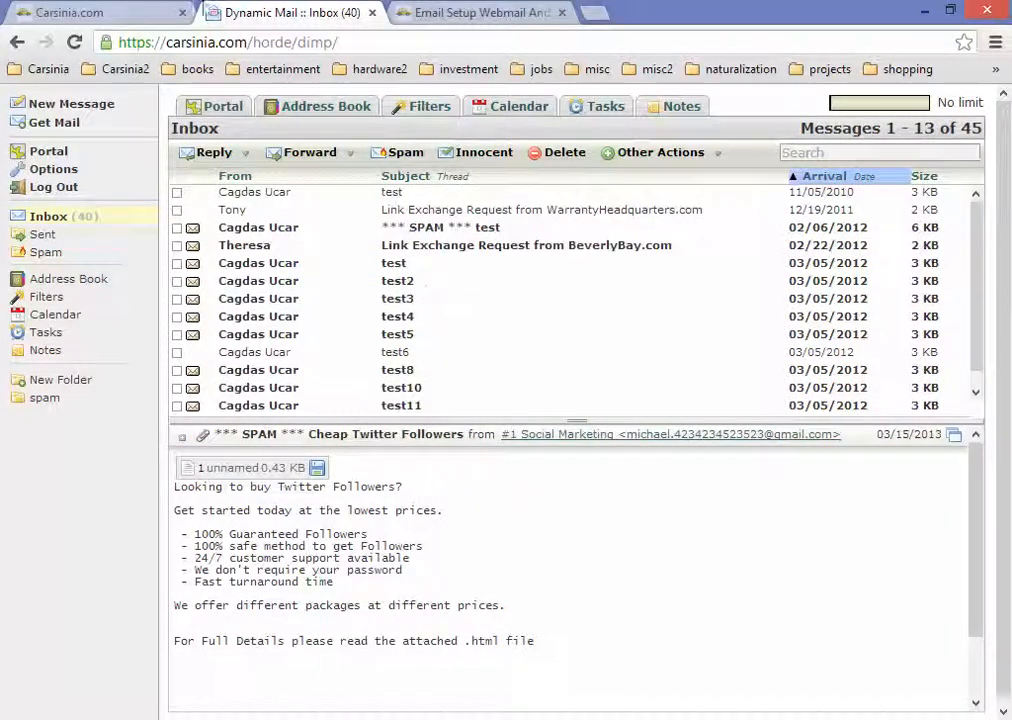
click(512, 12)
scroll(415, 488, down, 2)
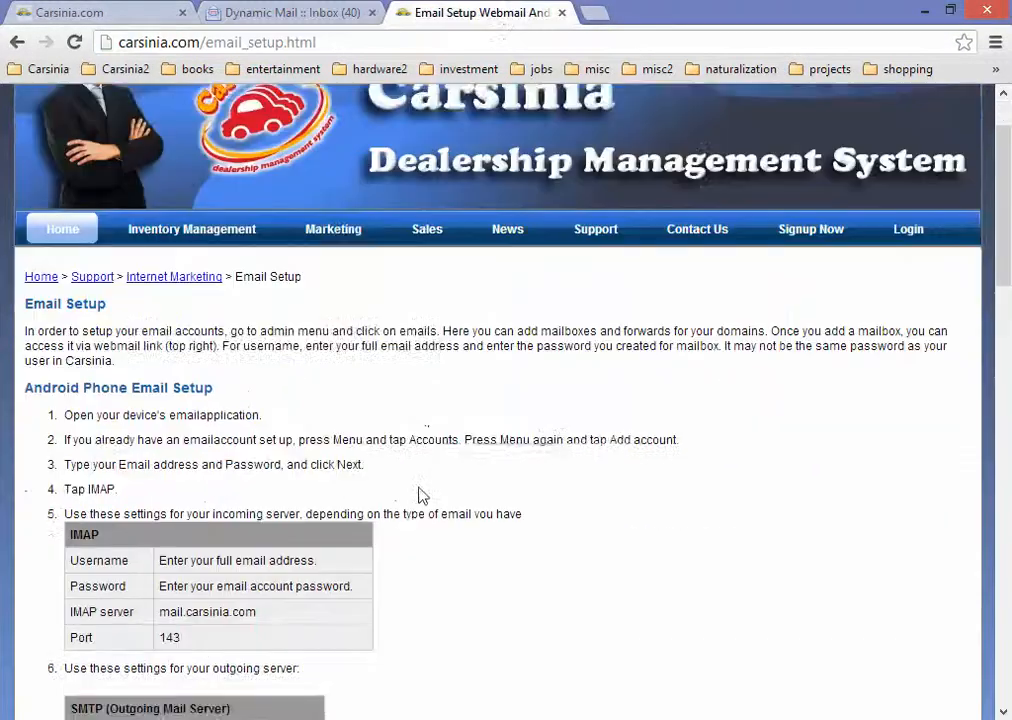